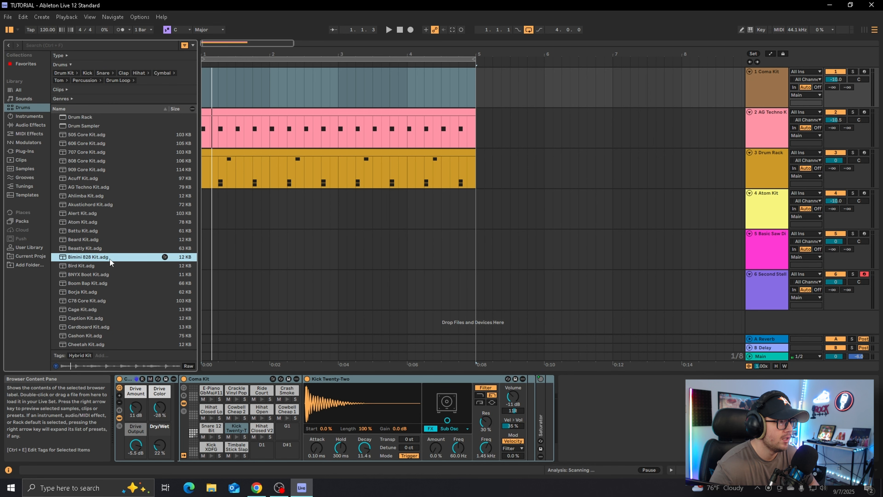
# Audition the Bimini 828 Kit and Atom Kit presets in the drum library.
pyautogui.scroll(-2, 110, 258)
pyautogui.click(112, 255)
pyautogui.click(124, 188)
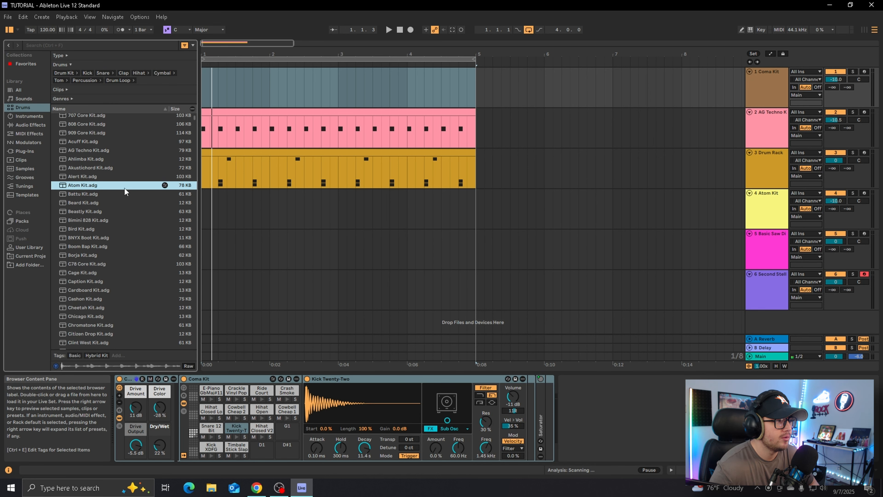
# Select the AG Techno Kit clip and play the four-bar loop to hear its pattern.
pyautogui.click(301, 111)
pyautogui.press('space')
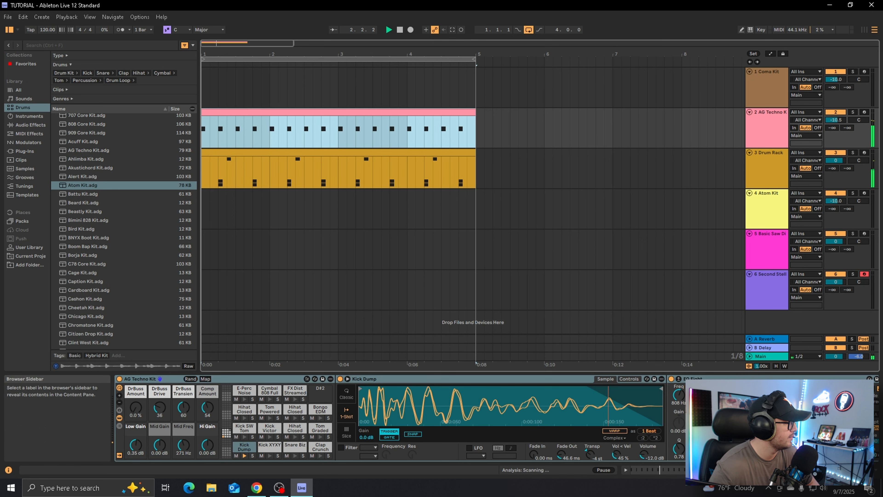
pyautogui.press('space')
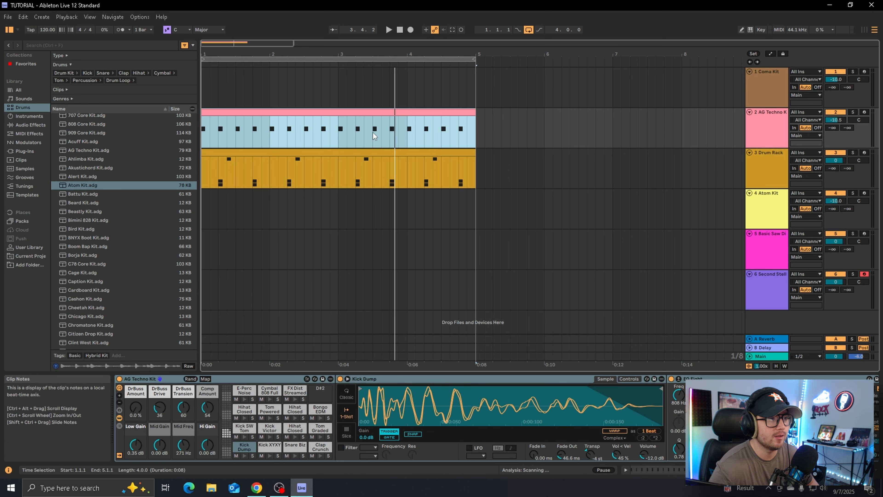
# Audition the drum kit presets from Battu Kit back to Acuff Kit, and pick Ahlimba Kit.
pyautogui.click(389, 209)
pyautogui.click(41, 110)
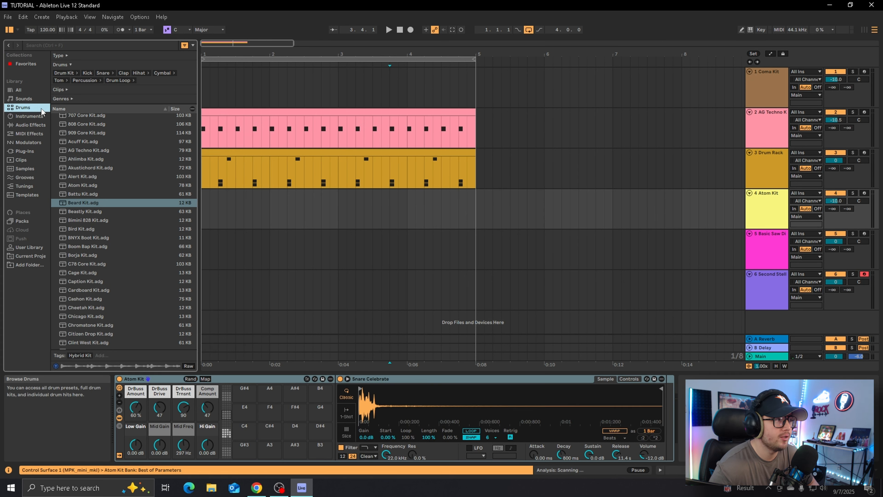
pyautogui.press('Up')
pyautogui.press('Up')
pyautogui.press('Up')
pyautogui.press('Up')
pyautogui.press('Up')
pyautogui.press('Up')
pyautogui.press('Up')
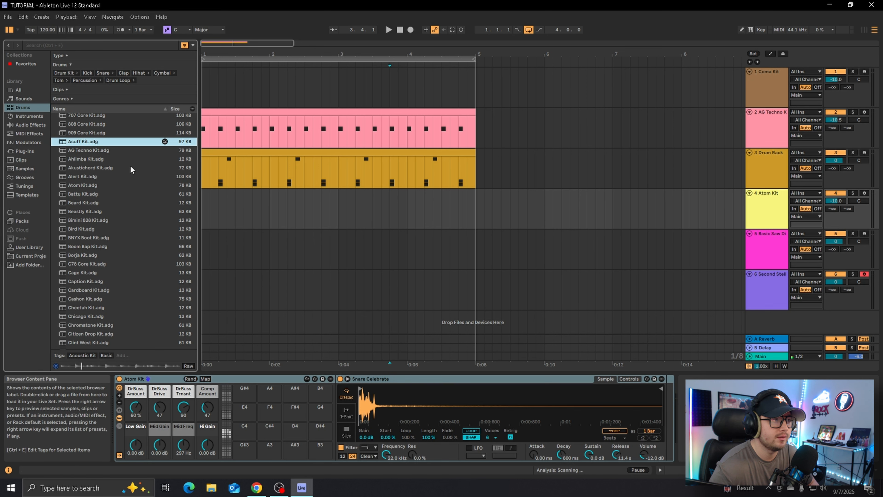
pyautogui.click(92, 159)
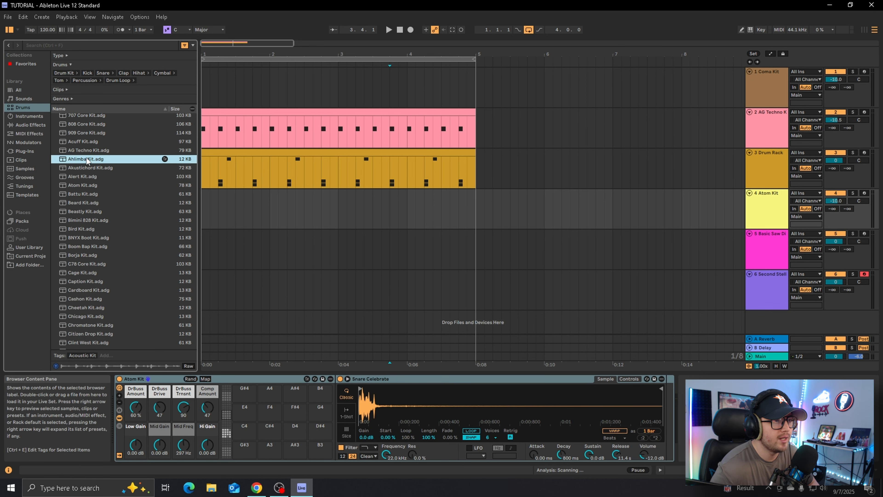
# Load Ahlimba Kit onto a new track below the Second Stellar Strings track and preview its pads.
pyautogui.moveTo(87, 159); pyautogui.dragTo(783, 317)
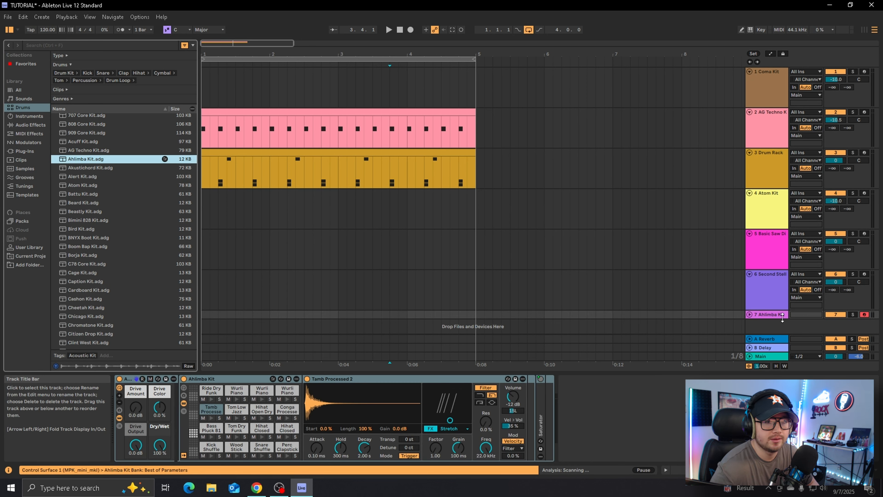
pyautogui.click(762, 317)
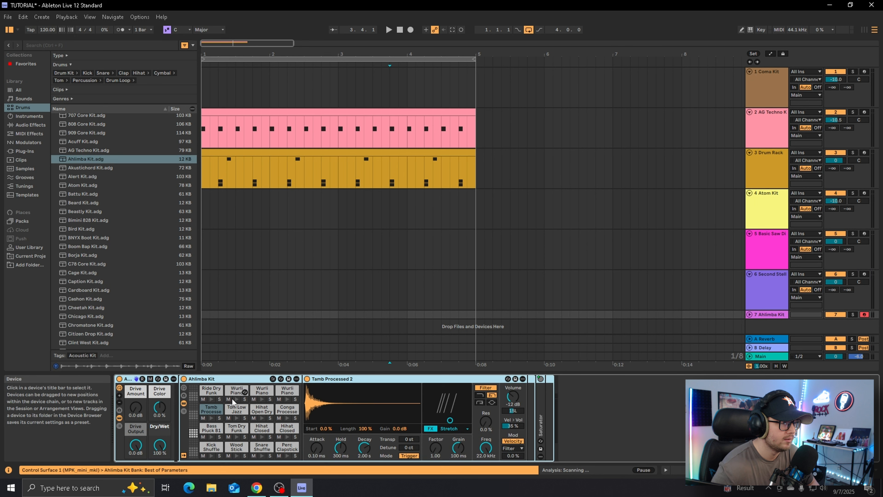
pyautogui.click(212, 399)
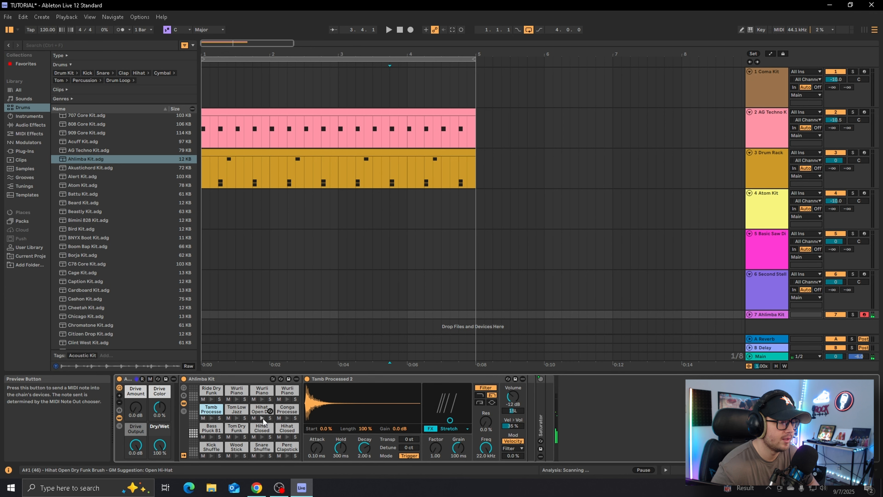
# Rename track 3, the Drum Rack track, as MY DRUM RACK.
pyautogui.click(762, 155)
pyautogui.rightClick(762, 155)
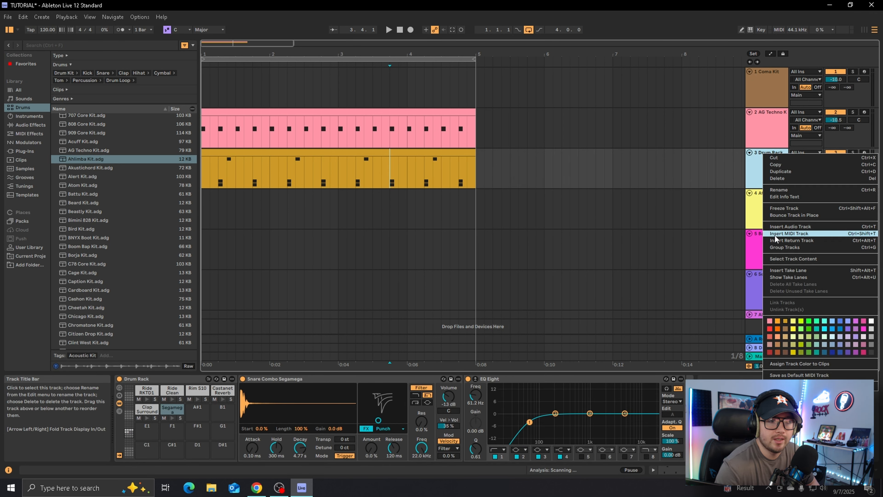
pyautogui.click(712, 240)
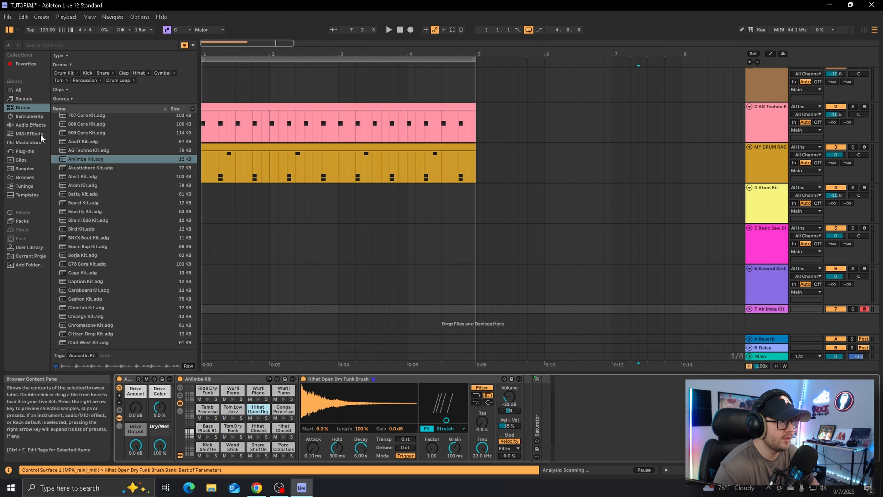
# Add an EQ Eight to the Hihat Open Dry pad of the Ahlimba Kit and compare its chain with the Conga pad's.
pyautogui.click(33, 125)
pyautogui.moveTo(77, 240); pyautogui.dragTo(209, 263)
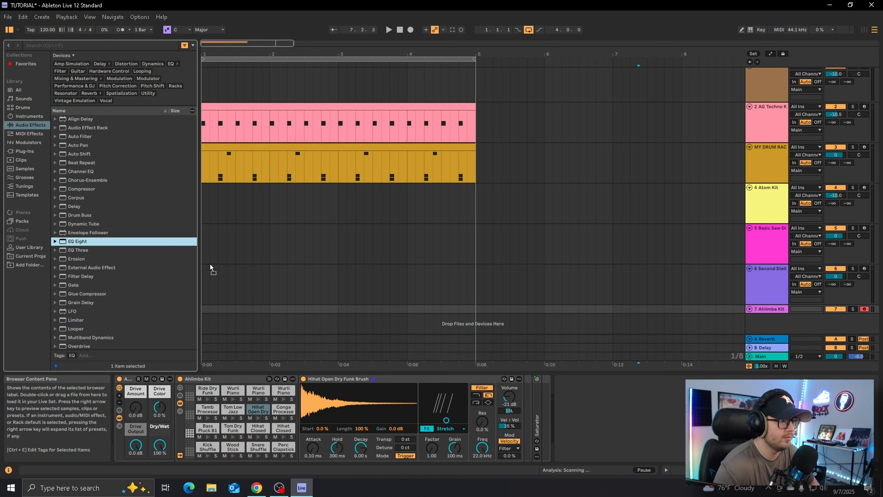
pyautogui.moveTo(263, 417); pyautogui.dragTo(260, 412)
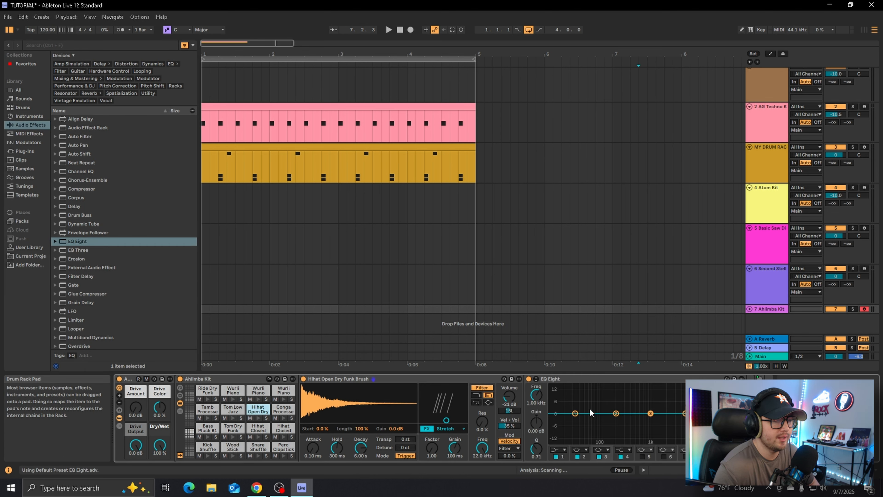
pyautogui.click(291, 411)
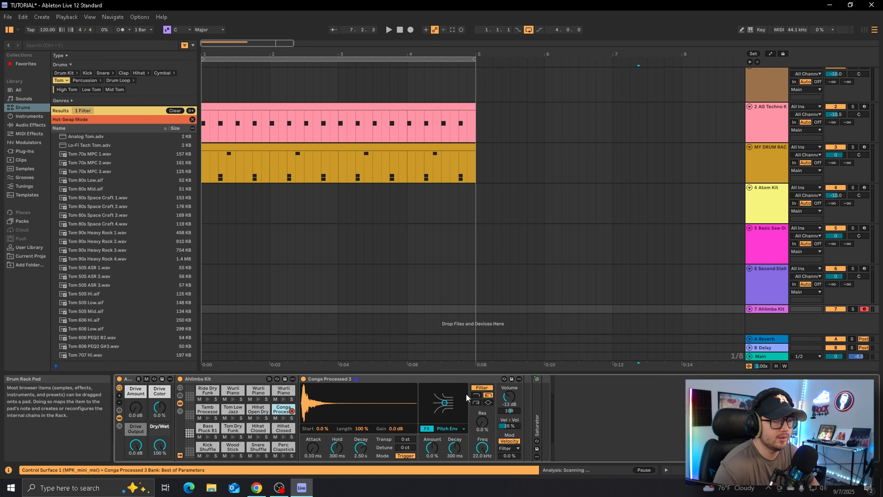
pyautogui.click(258, 410)
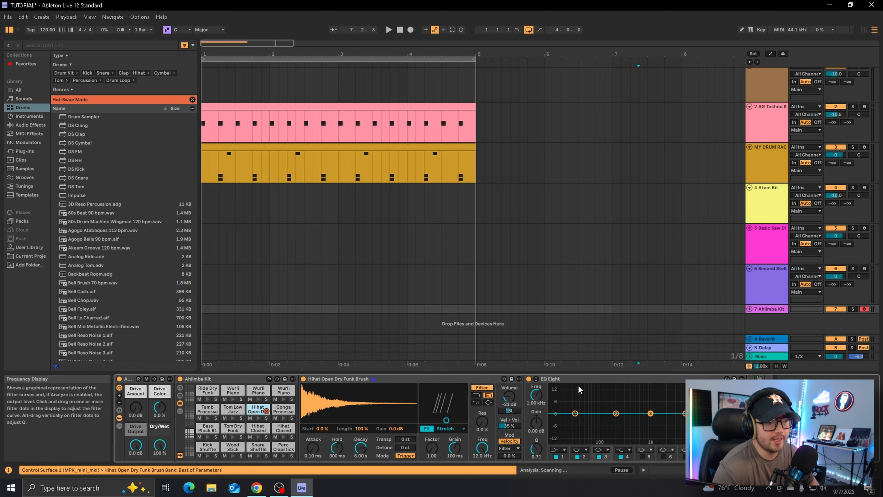
# Copy the Hihat Open Dry pad with its EQ Eight to pad A#1 of MY DRUM RACK, and delete the Ahlimba Kit track.
pyautogui.click(772, 149)
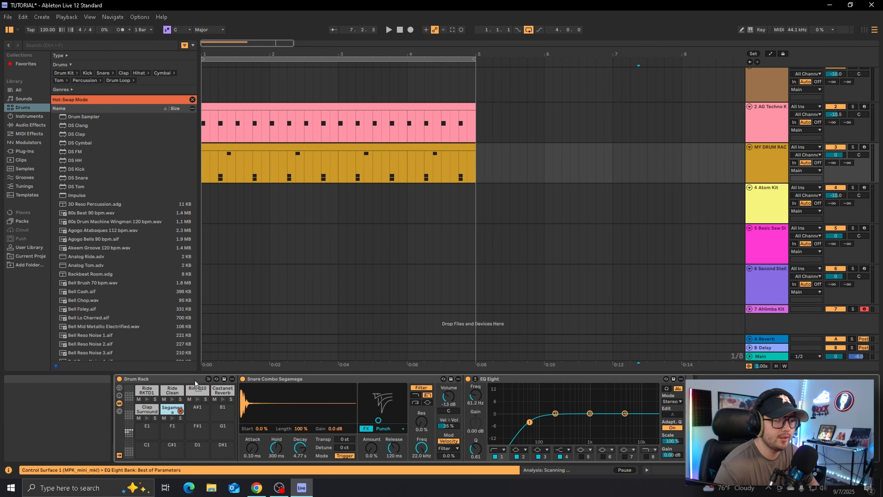
pyautogui.moveTo(189, 410); pyautogui.dragTo(197, 414)
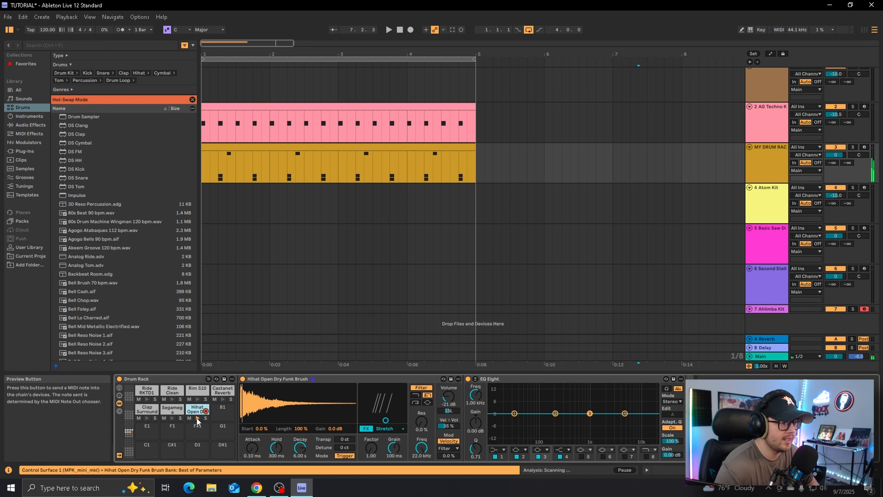
pyautogui.click(775, 153)
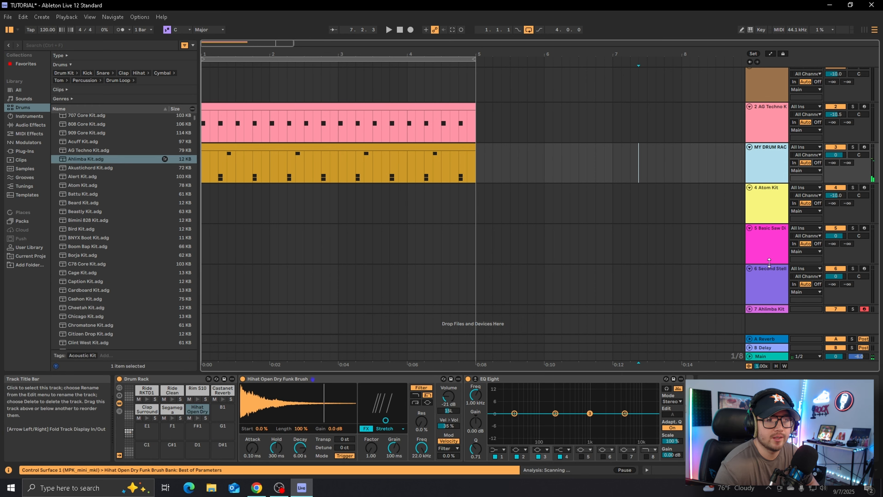
pyautogui.click(763, 310)
pyautogui.press('Delete')
# Audition more drum kit presets, including Cashon Kit, Atom Kit and Caption Kit.
pyautogui.scroll(-1, 96, 176)
pyautogui.click(97, 176)
pyautogui.click(110, 263)
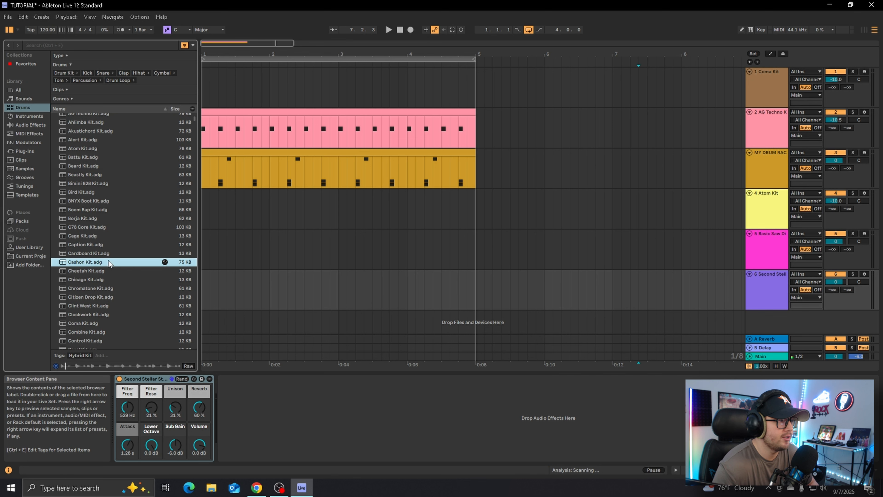
pyautogui.click(113, 306)
pyautogui.click(123, 244)
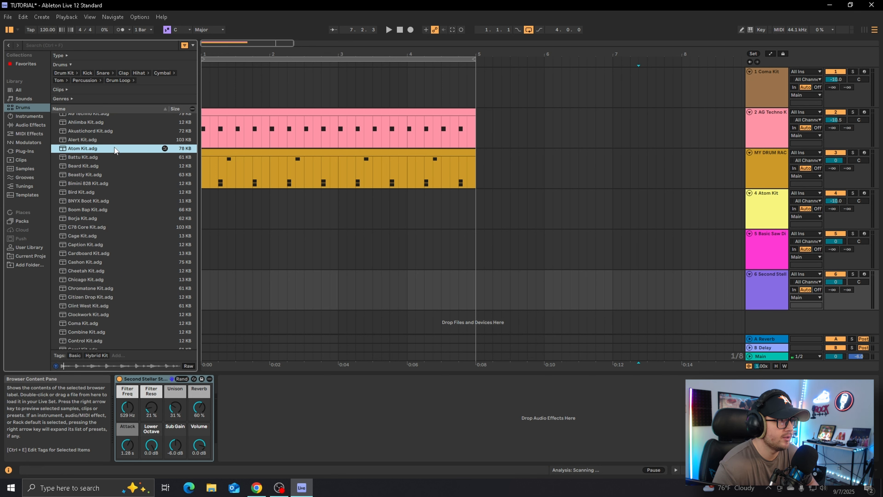
# Select the AG Techno Kit and MY DRUM RACK clips in turn and play the loop.
pyautogui.click(344, 160)
pyautogui.click(345, 152)
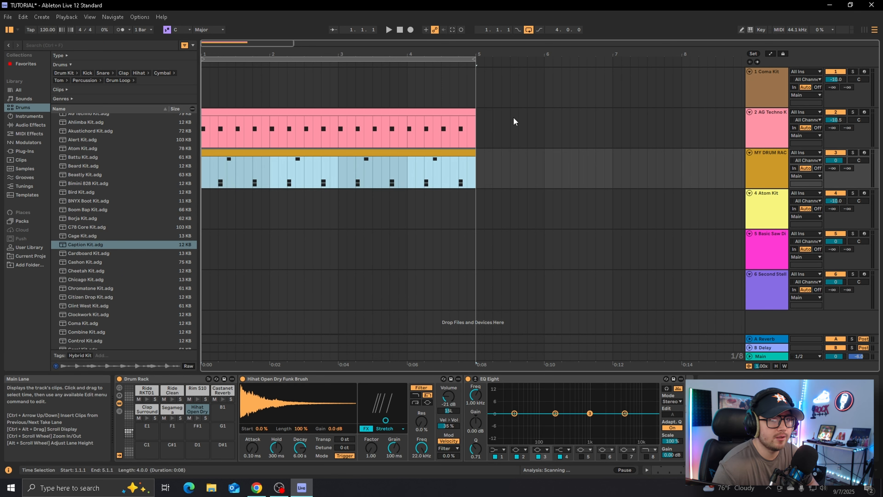
pyautogui.click(325, 112)
pyautogui.click(326, 154)
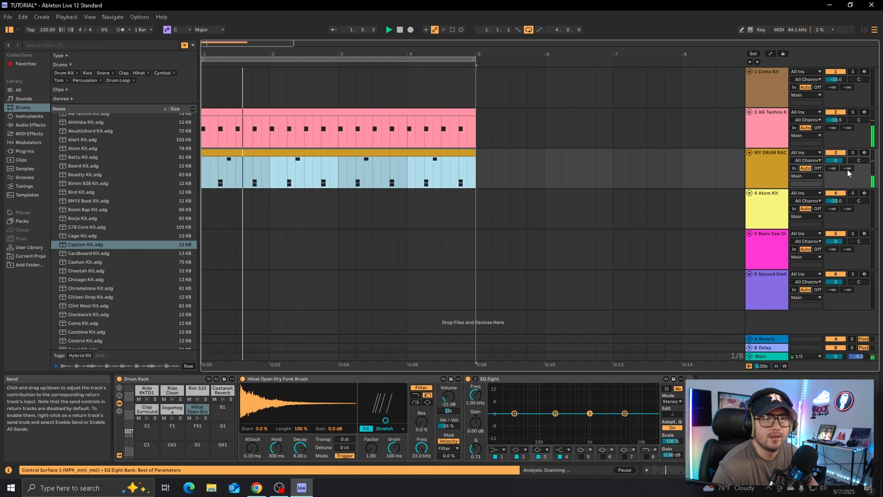
pyautogui.press('space')
# Check the track levels in the Session View mixer during playback, and return to the Arrangement View.
pyautogui.click(864, 30)
pyautogui.press('space')
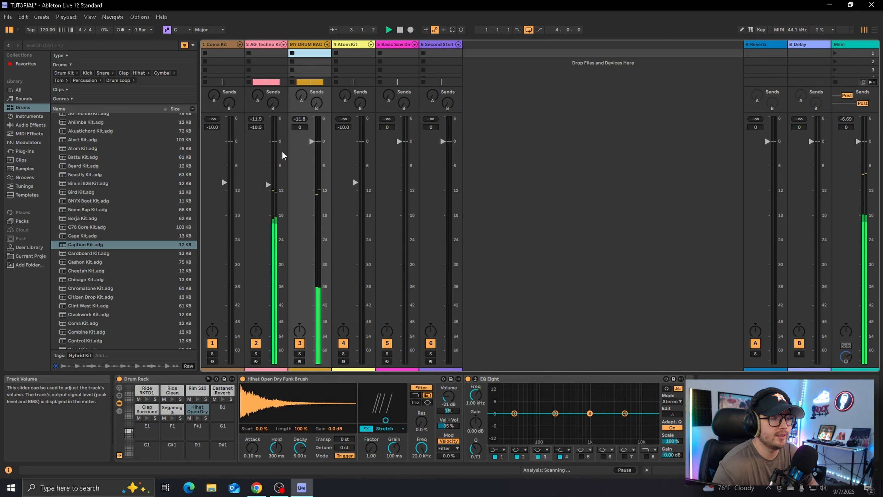
pyautogui.click(864, 31)
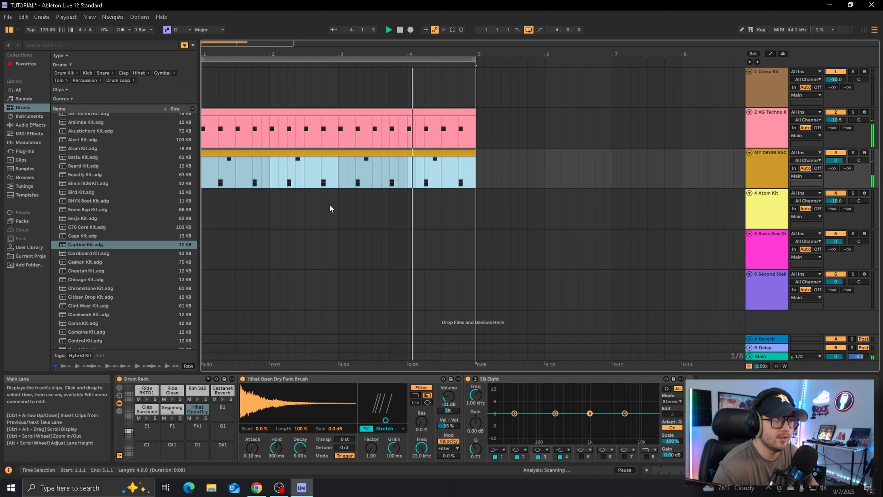
# Inspect the devices on the Atom Kit, MY DRUM RACK and AG Techno Kit tracks during playback, and stop the loop.
pyautogui.click(762, 205)
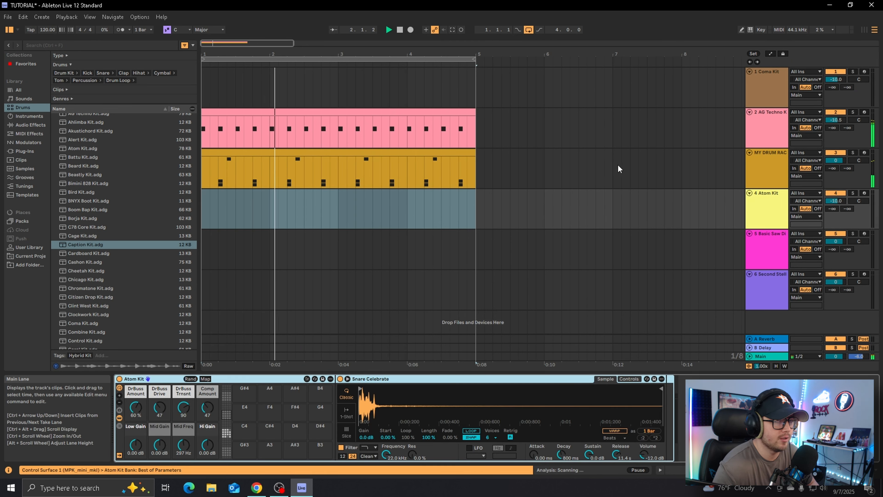
pyautogui.click(779, 171)
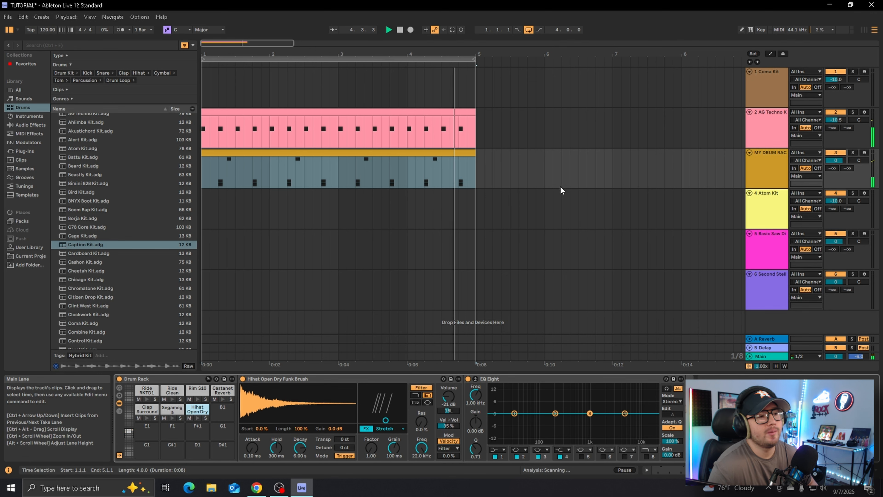
pyautogui.click(782, 131)
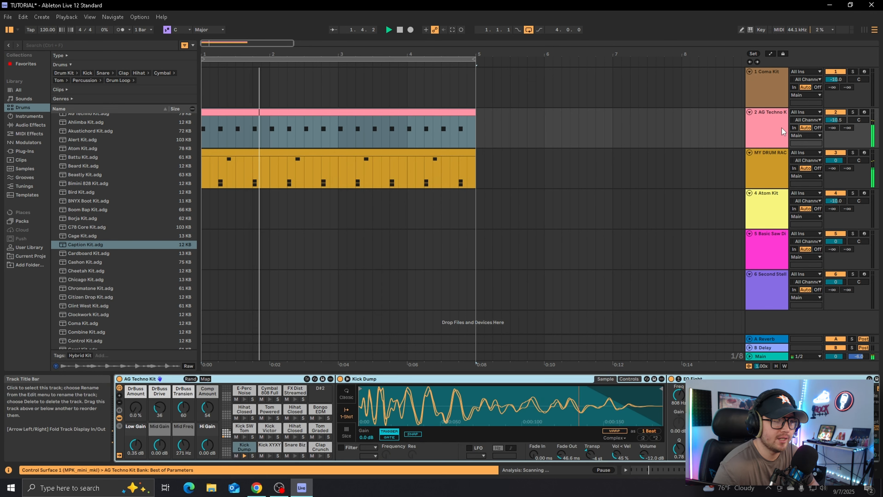
pyautogui.press('space')
pyautogui.click(681, 288)
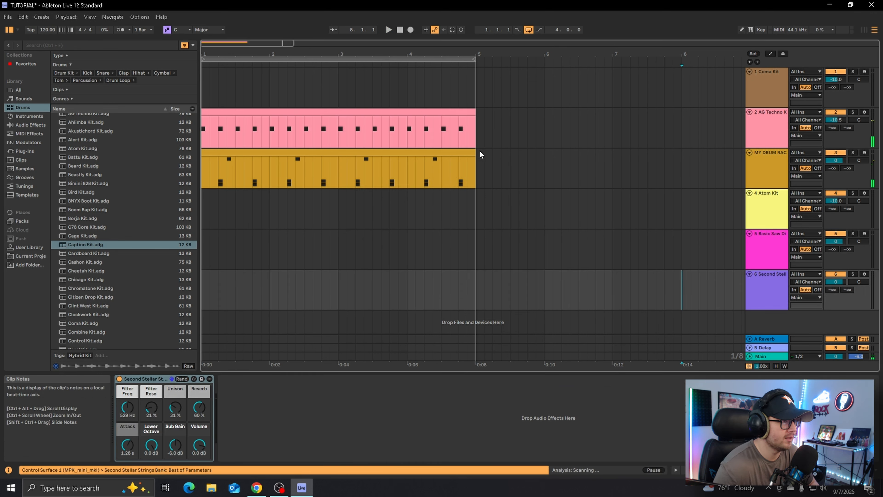
# Compare the Basic Saw Dirty and Second Stellar Strings instrument tracks, briefly playing the loop from its start.
pyautogui.click(483, 141)
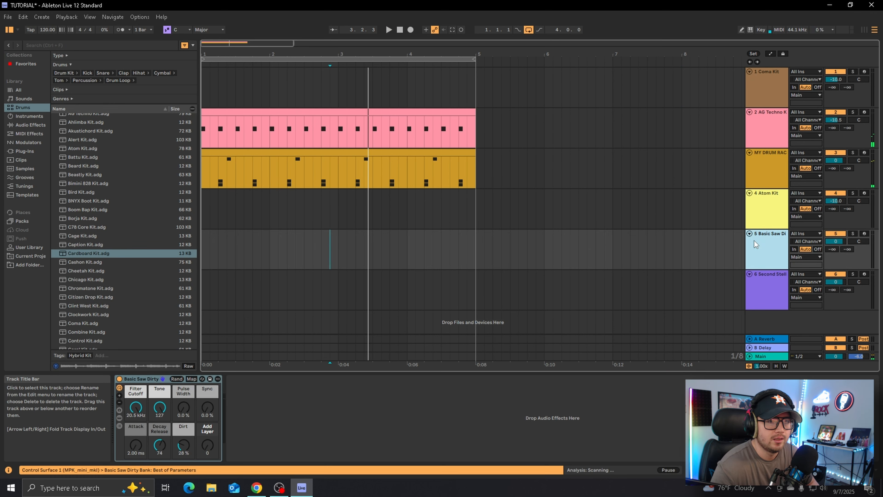
pyautogui.click(764, 292)
pyautogui.click(204, 212)
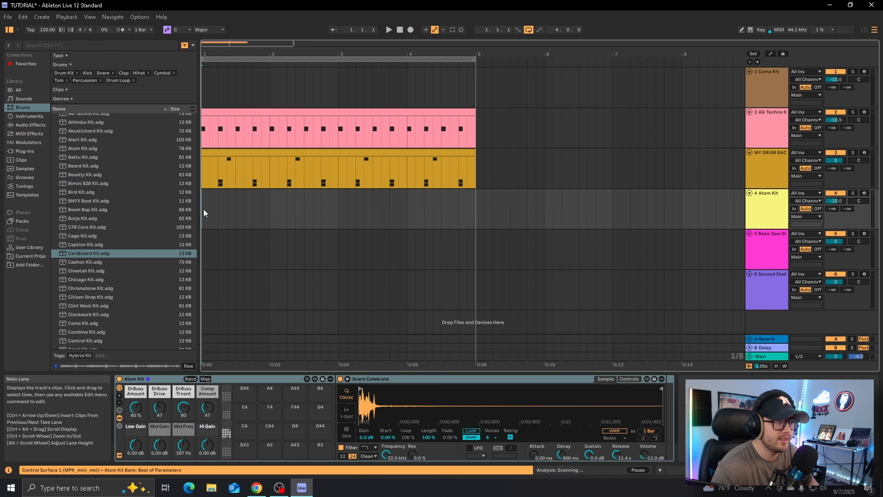
pyautogui.press('+')
pyautogui.click(757, 236)
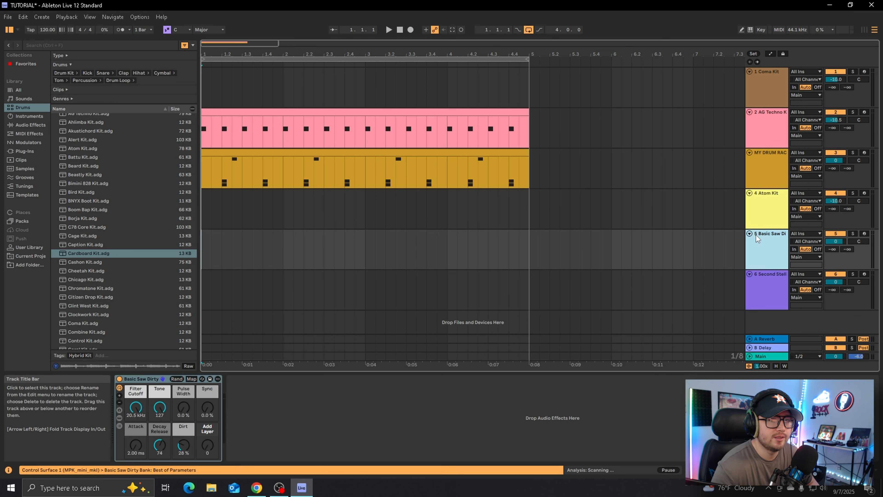
pyautogui.press('space')
pyautogui.press('space')
pyautogui.click(765, 280)
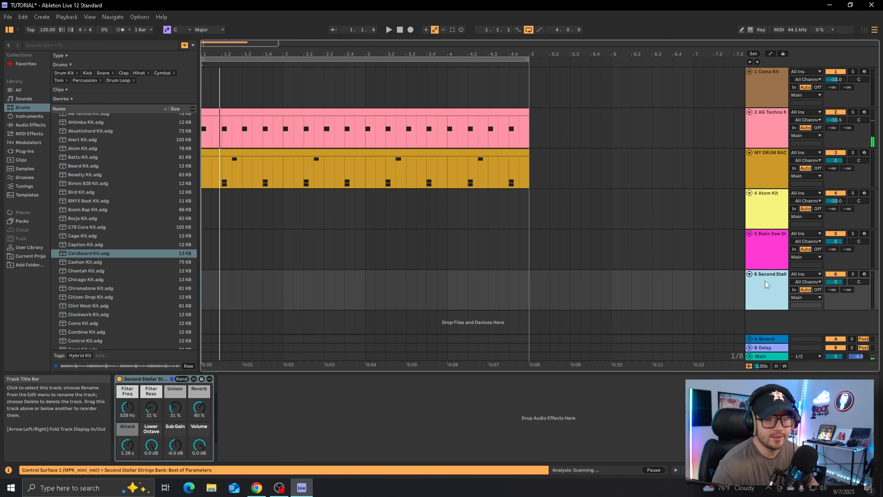
pyautogui.click(761, 241)
pyautogui.click(774, 288)
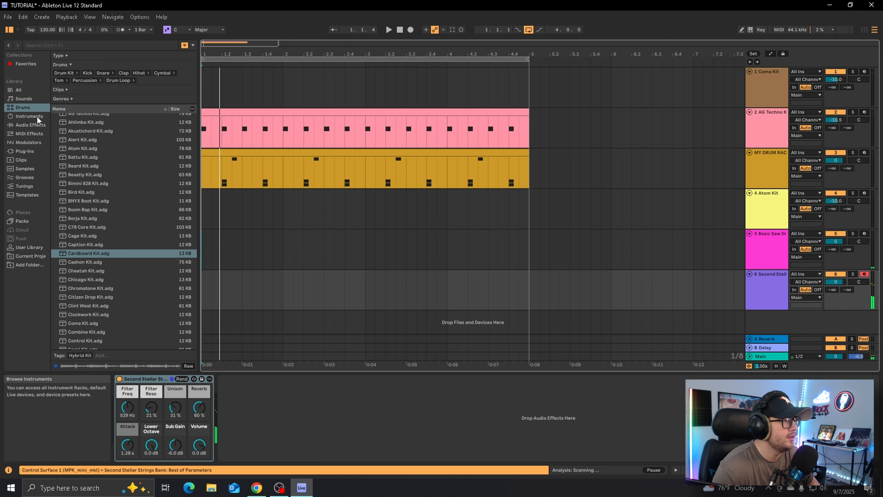
# Browse the instruments and sounds libraries and audition the Shy LoFi Keys preset.
pyautogui.click(37, 117)
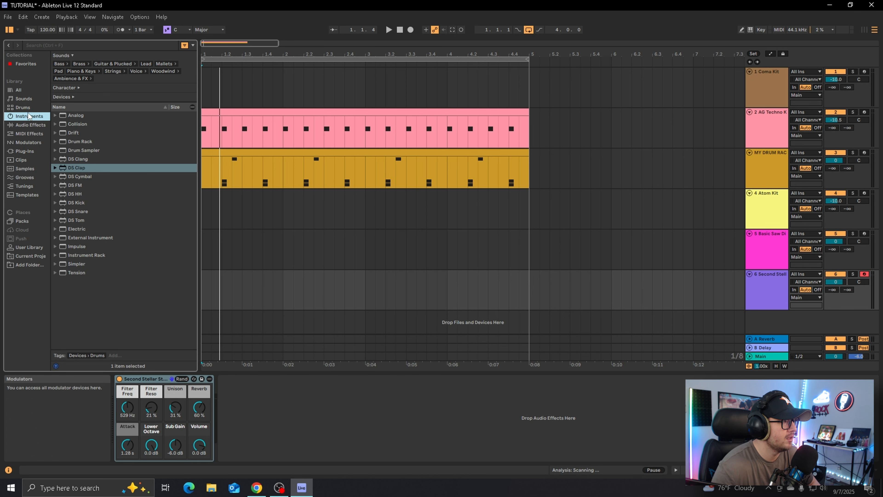
pyautogui.click(38, 101)
pyautogui.scroll(-3, 104, 278)
pyautogui.click(105, 279)
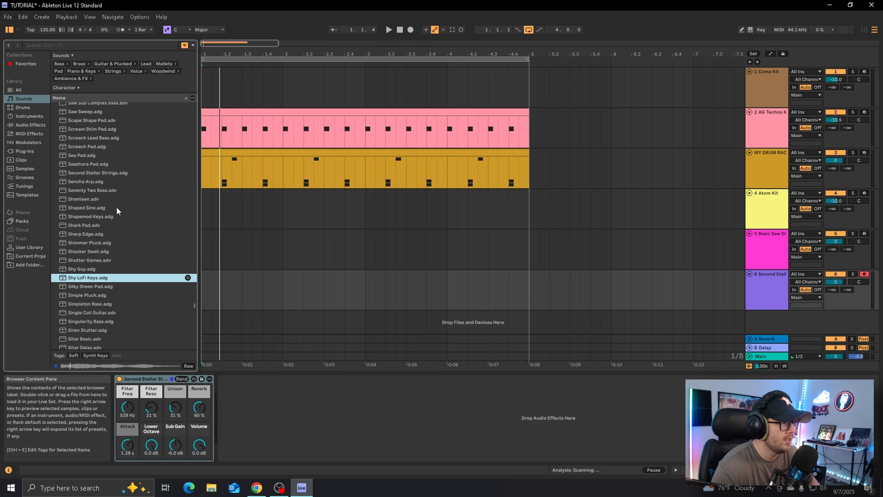
# Audition the Shaped Sine, Shutter Games and Shy LoFi Keys presets in the sounds library.
pyautogui.click(117, 207)
pyautogui.click(115, 261)
pyautogui.click(116, 277)
# Play the loop briefly and record-arm the Basic Saw Dirty track.
pyautogui.click(272, 217)
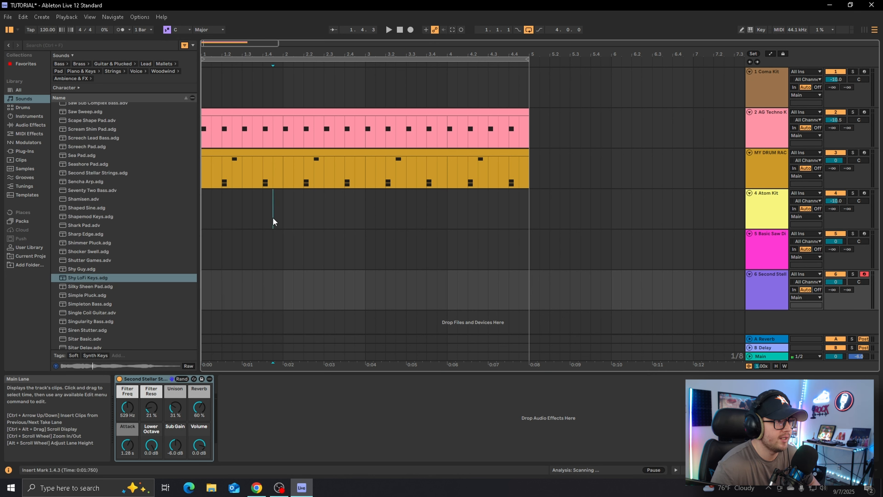
pyautogui.press('space')
pyautogui.click(780, 261)
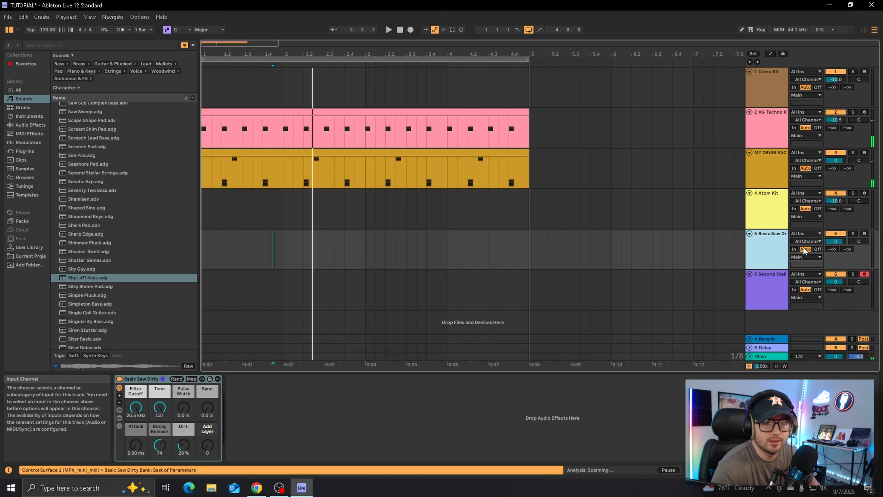
pyautogui.click(864, 234)
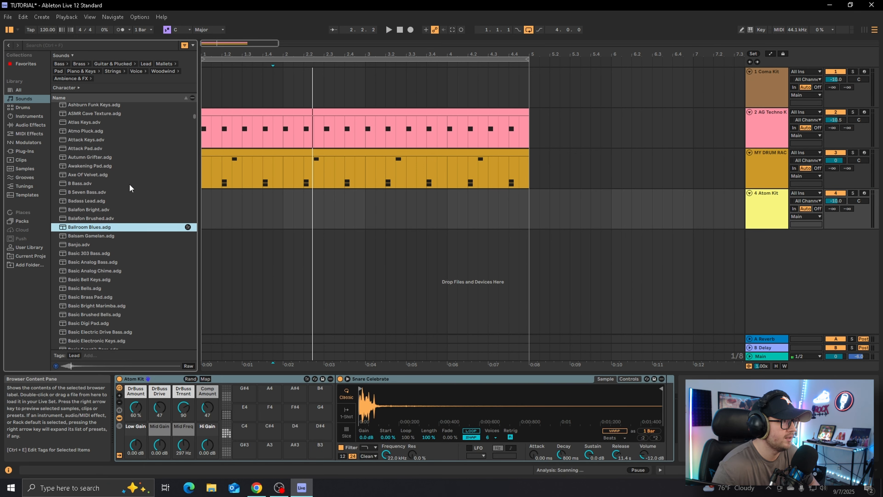
# Audition sound presets including ASMR Cave Texture, Ballroom Blues, Badass Lead, Alpha Brass Affair, Ambient Swells and Analog Bass.
pyautogui.scroll(1, 129, 184)
pyautogui.click(112, 141)
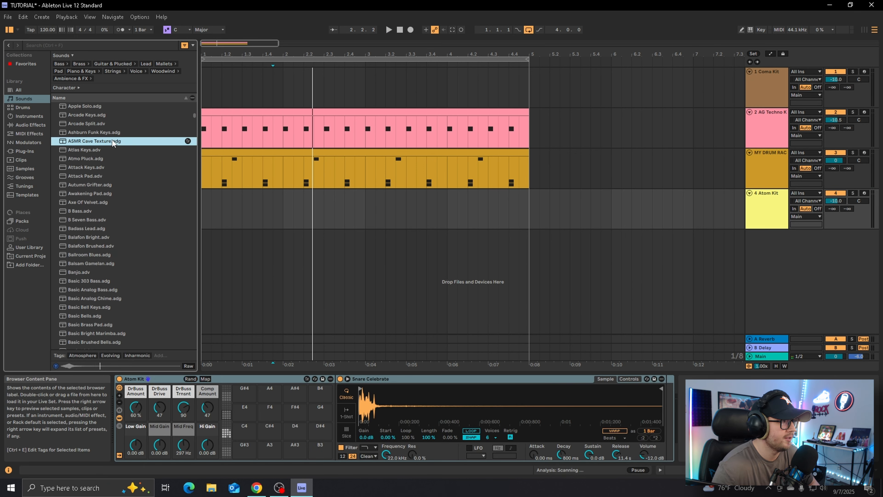
pyautogui.click(119, 255)
pyautogui.click(117, 230)
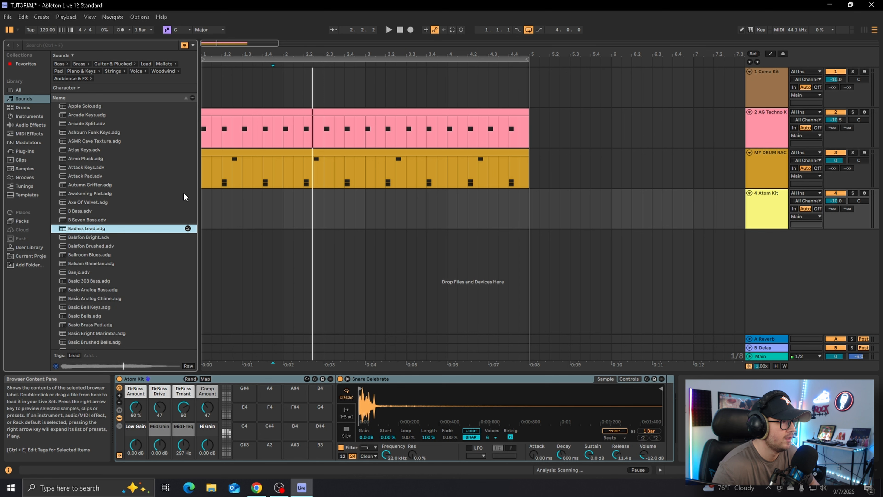
pyautogui.scroll(3, 174, 188)
pyautogui.click(140, 146)
pyautogui.scroll(3, 142, 153)
pyautogui.click(141, 140)
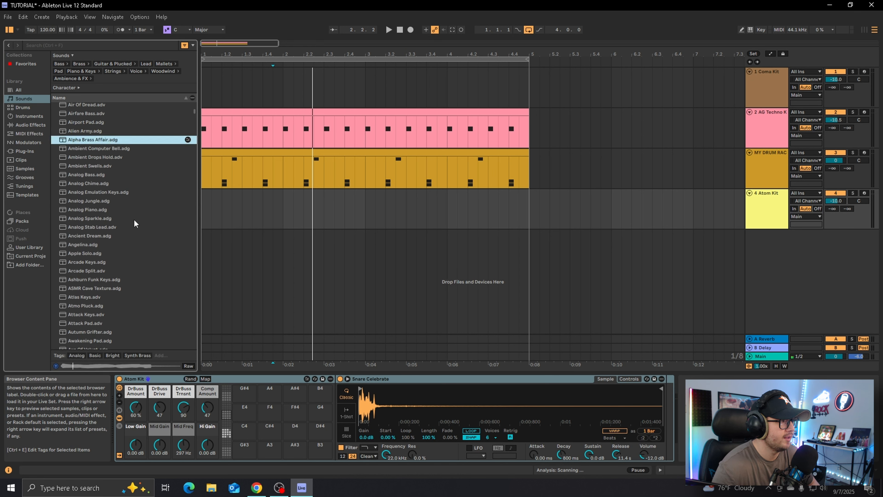
pyautogui.click(142, 167)
pyautogui.click(141, 175)
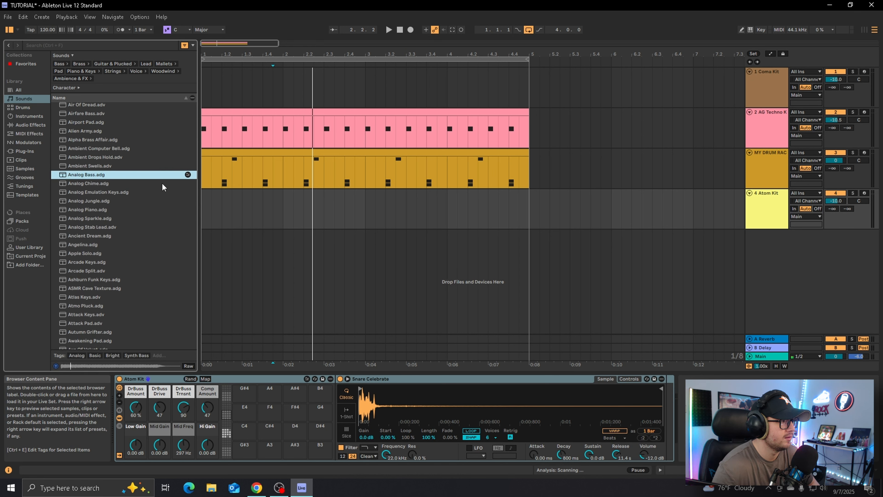
pyautogui.click(162, 184)
# Audition Ac Strings Pizz Basic, Ac Strings Orch and Acceleration Lead, and load Ac Strings Pizz Stage onto a new track.
pyautogui.scroll(6, 188, 121)
pyautogui.click(145, 174)
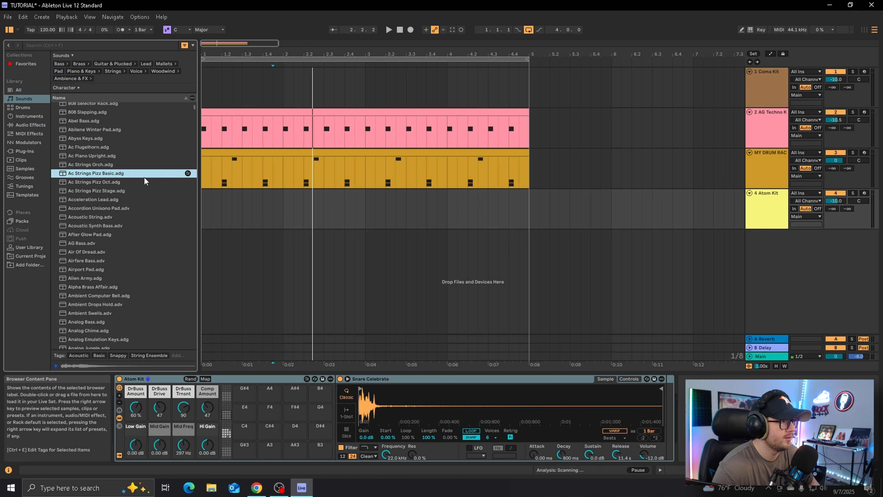
pyautogui.click(110, 165)
pyautogui.click(107, 199)
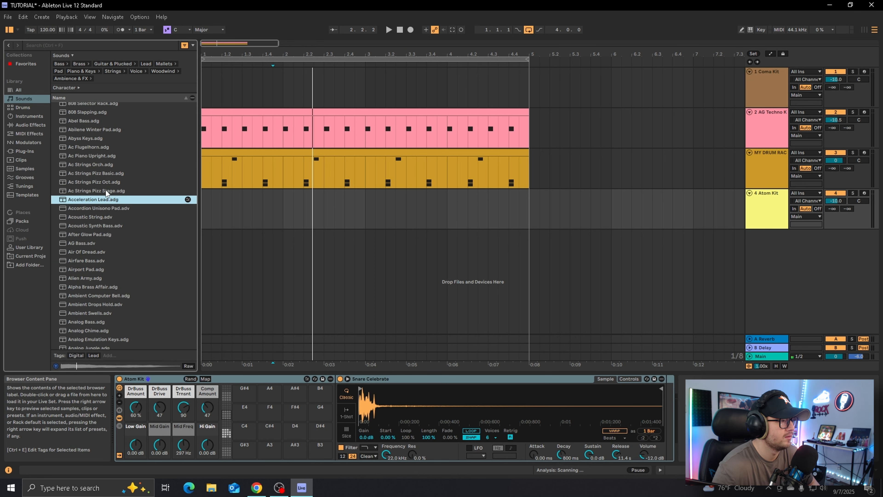
pyautogui.click(106, 190)
pyautogui.moveTo(105, 190); pyautogui.dragTo(389, 252)
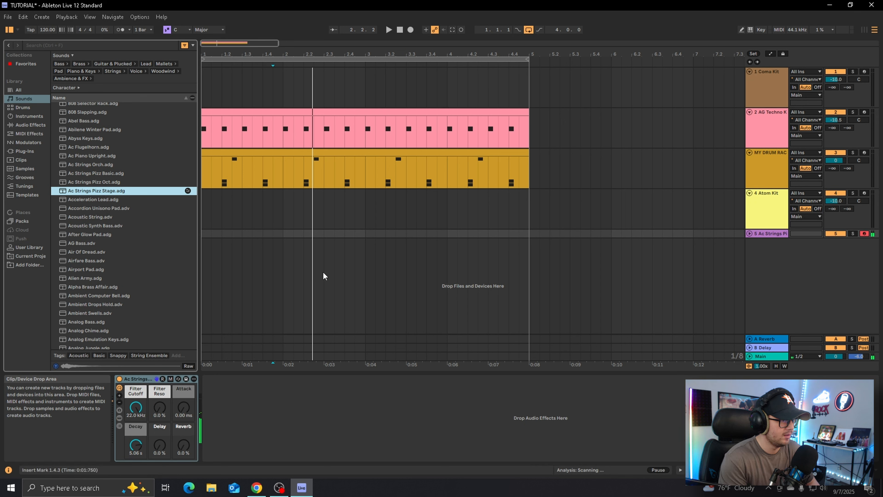
# Unfold the Ac Strings Pizz Stage track and play the drum loop from its start.
pyautogui.click(373, 161)
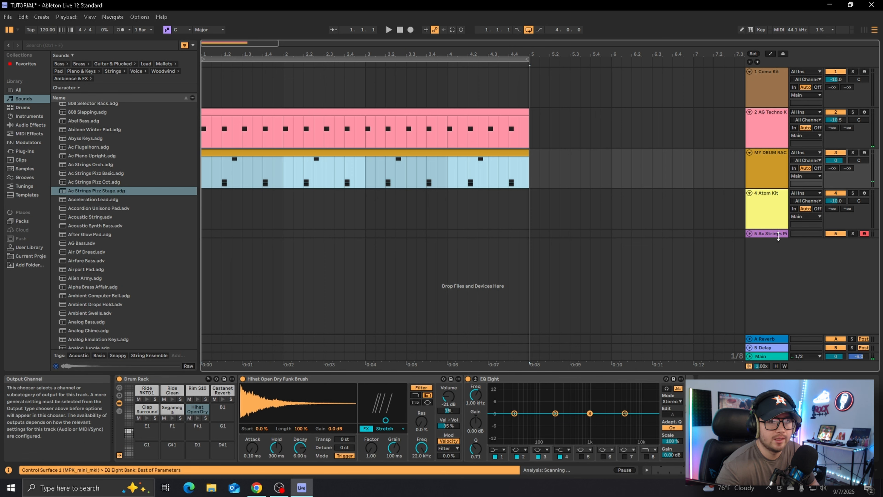
pyautogui.click(749, 234)
pyautogui.press('space')
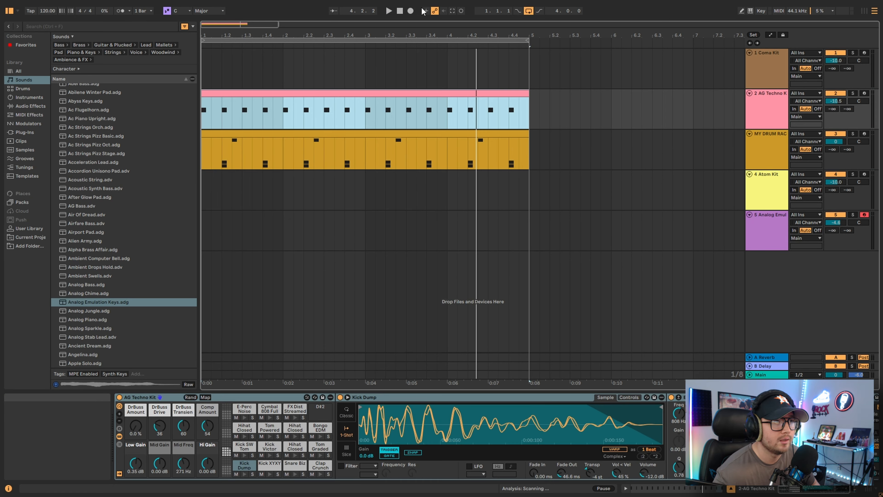
# Map the R key to the transport's global record control and leave key mapping mode.
pyautogui.click(761, 11)
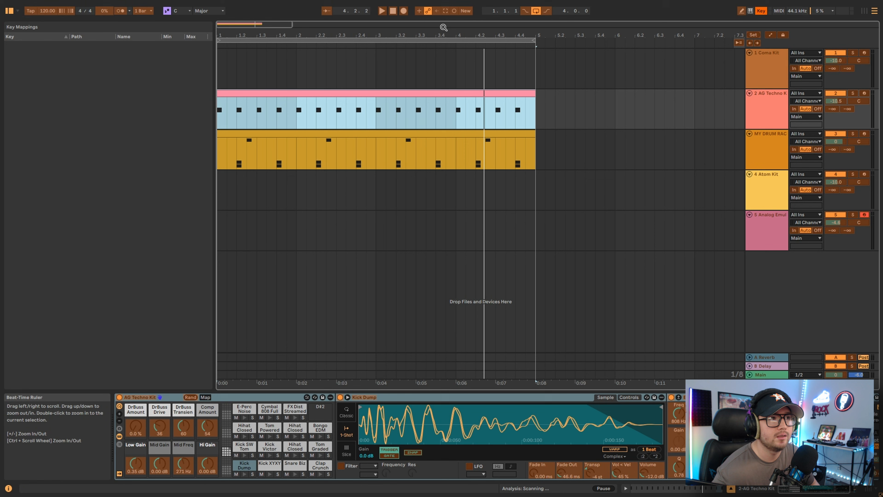
pyautogui.click(404, 11)
pyautogui.press('r')
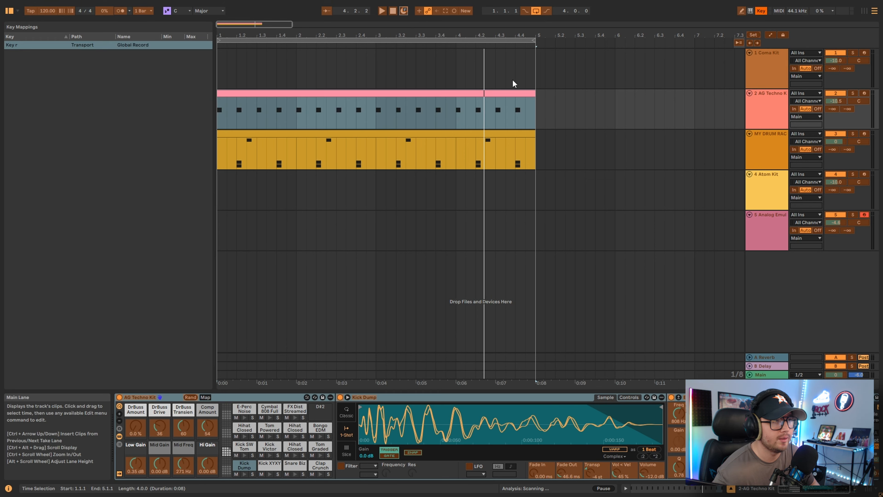
pyautogui.click(761, 11)
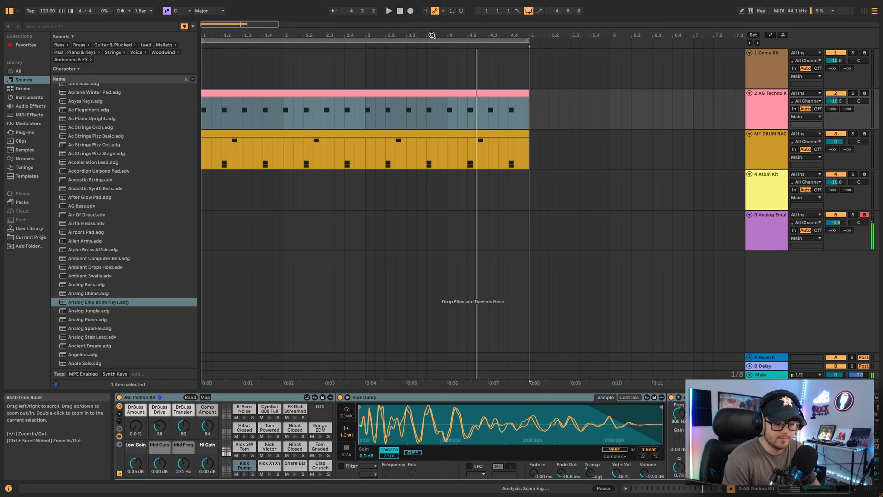
# Try recording a four-bar chord take on the Analog Emulation Keys track, and undo the take.
pyautogui.press('r')
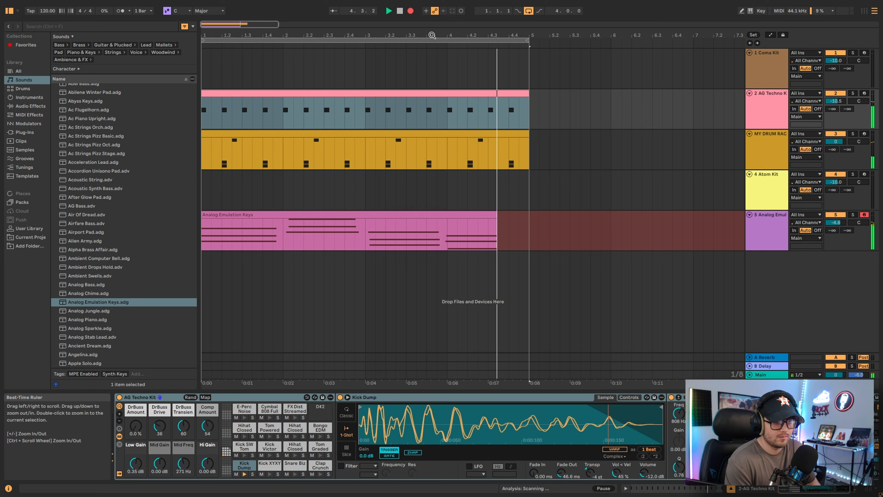
pyautogui.press('space')
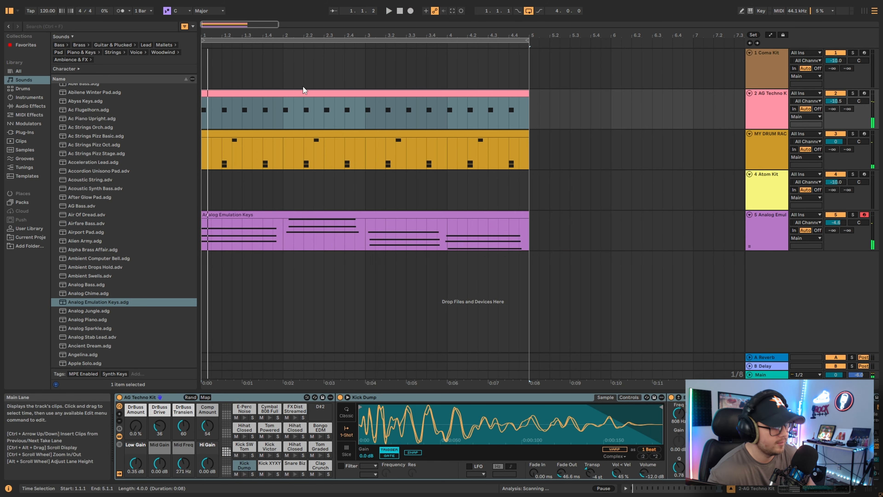
pyautogui.hotkey('ctrl', 'z')
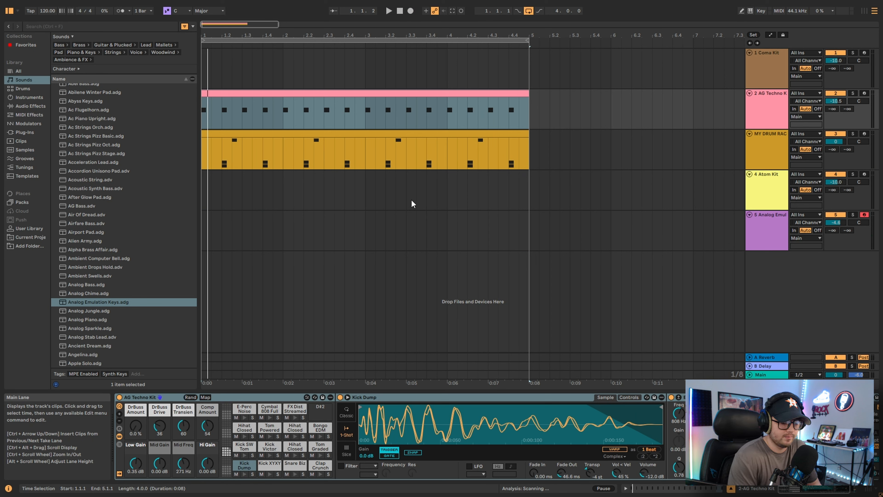
# Record a four-bar chord progression on the Analog Emulation Keys track over the drum loop.
pyautogui.press('space')
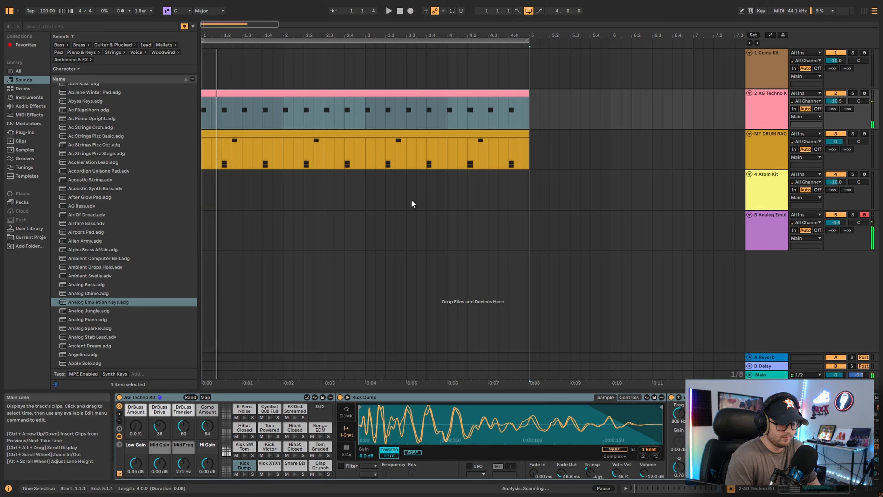
pyautogui.press('F9')
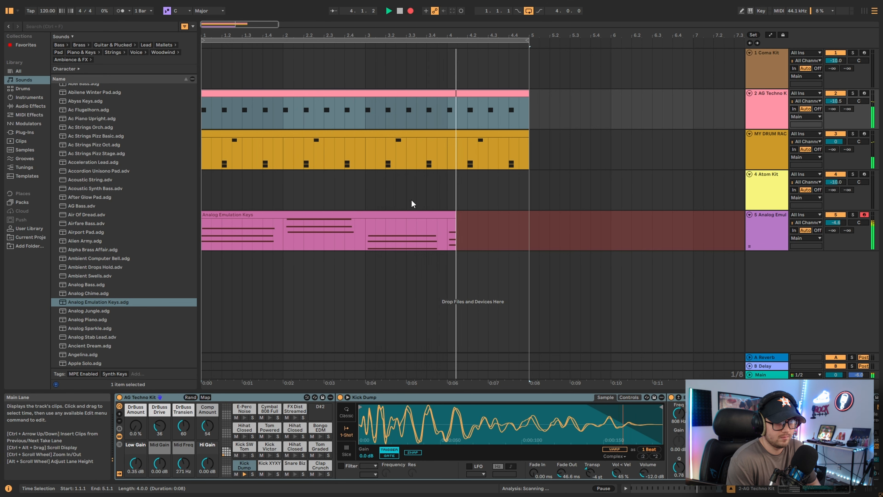
pyautogui.press('F9')
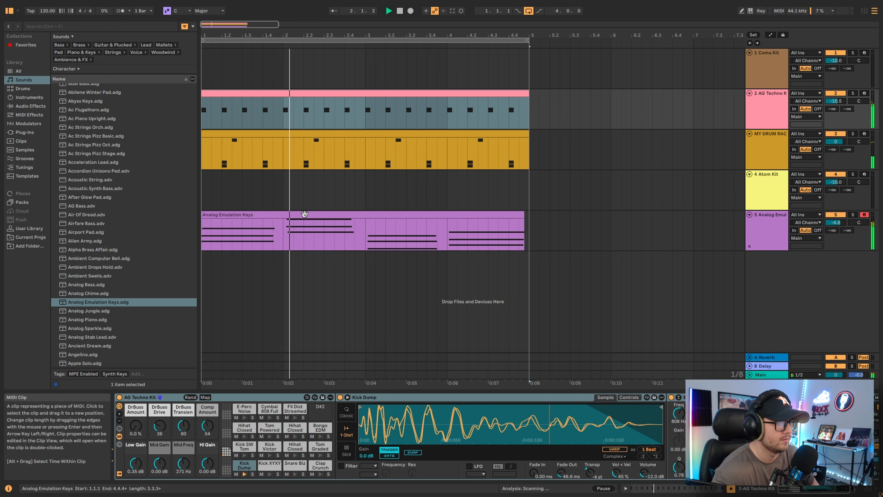
# Open the recorded Analog Emulation Keys clip in an enlarged note editor, stop playback, and quantize all its notes.
pyautogui.click(297, 228)
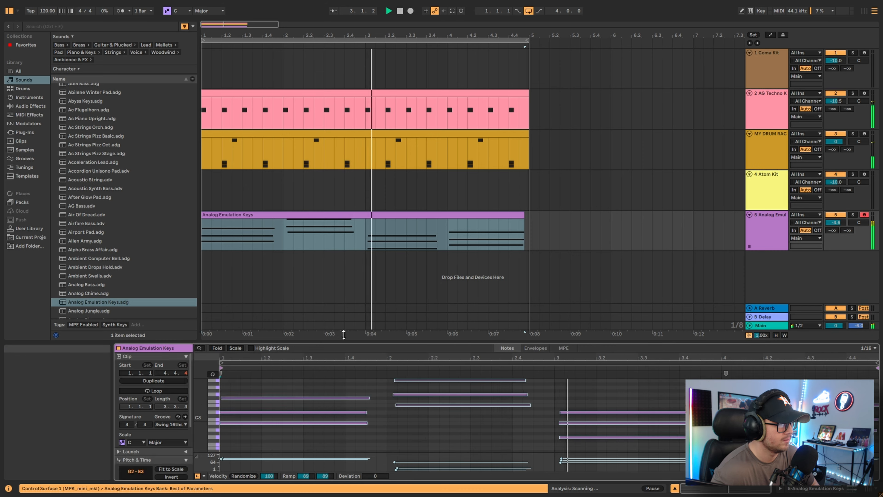
pyautogui.moveTo(339, 352); pyautogui.dragTo(341, 100)
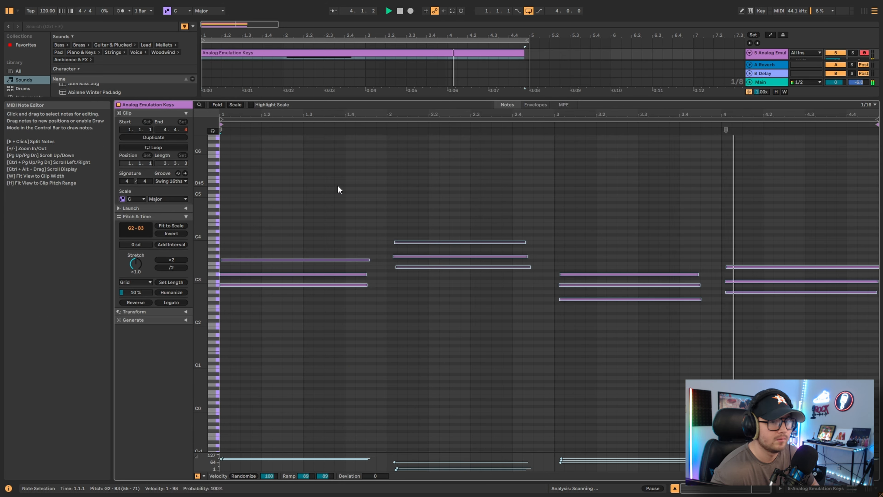
pyautogui.press('space')
pyautogui.moveTo(323, 163); pyautogui.dragTo(808, 330)
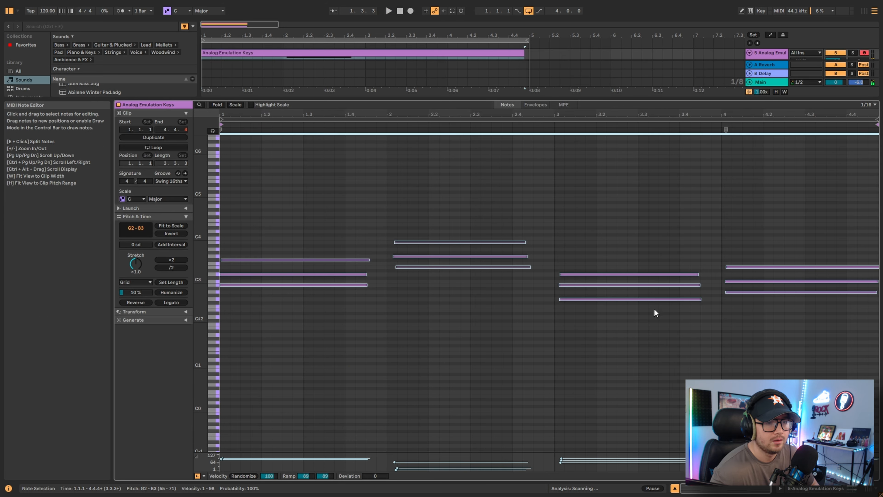
pyautogui.rightClick(519, 243)
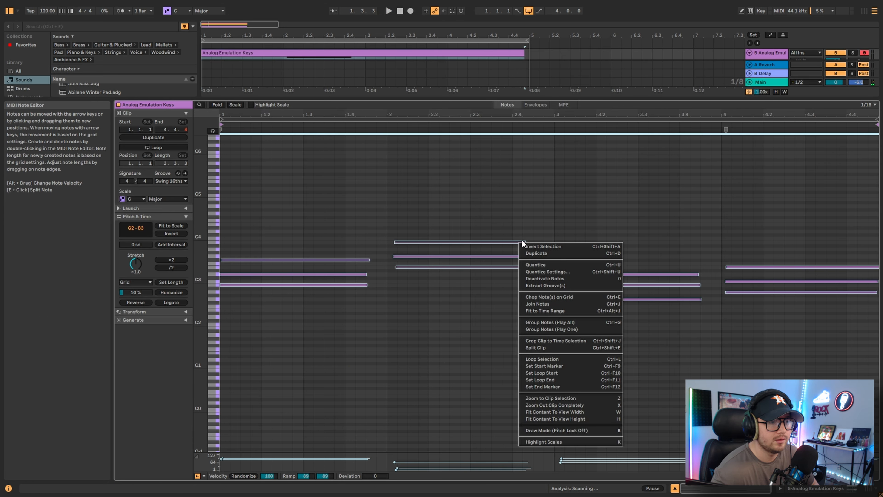
pyautogui.click(549, 266)
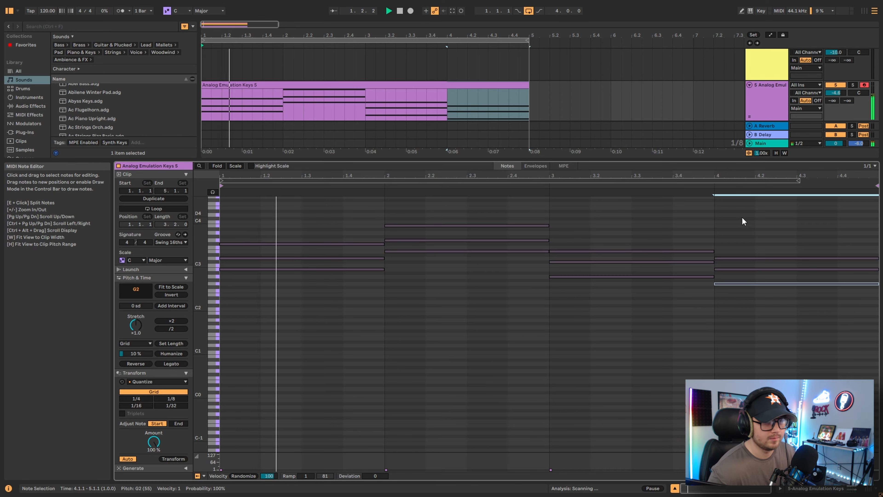
# Place a second chord halfway through bar 4 of the Analog Emulation Keys clip.
pyautogui.moveTo(742, 217); pyautogui.dragTo(267, 244)
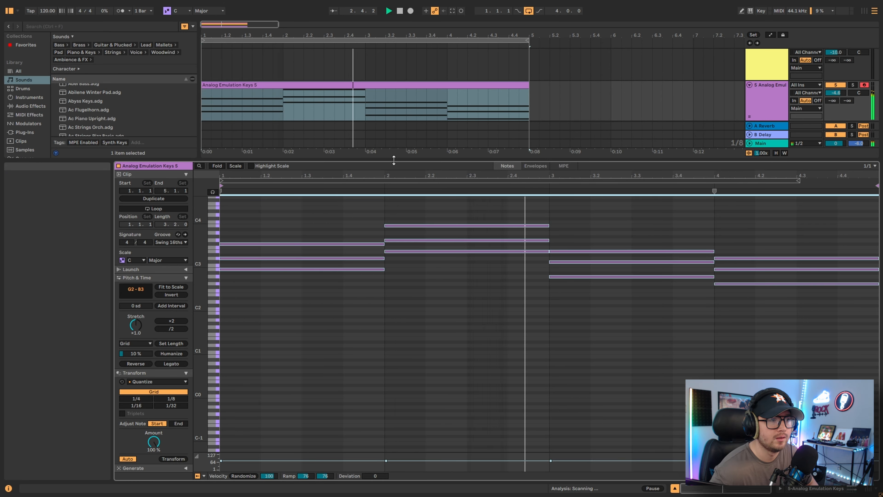
pyautogui.moveTo(394, 160); pyautogui.dragTo(394, 357)
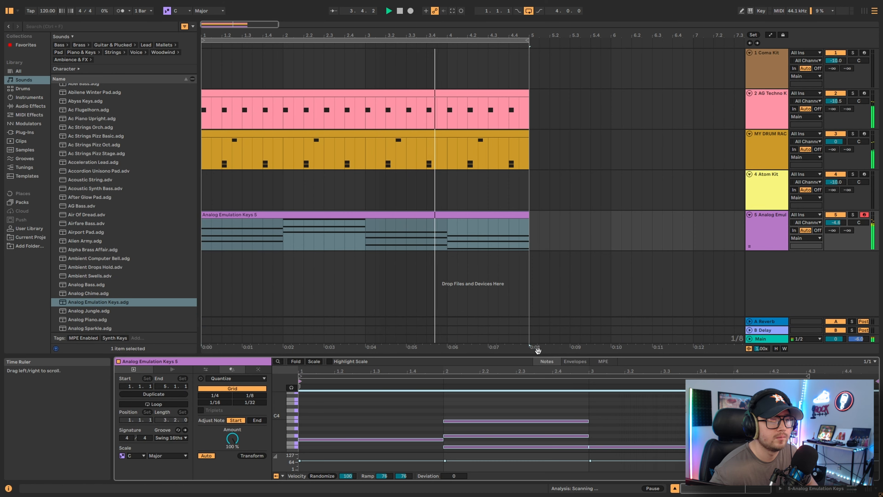
pyautogui.moveTo(542, 351); pyautogui.dragTo(560, 229)
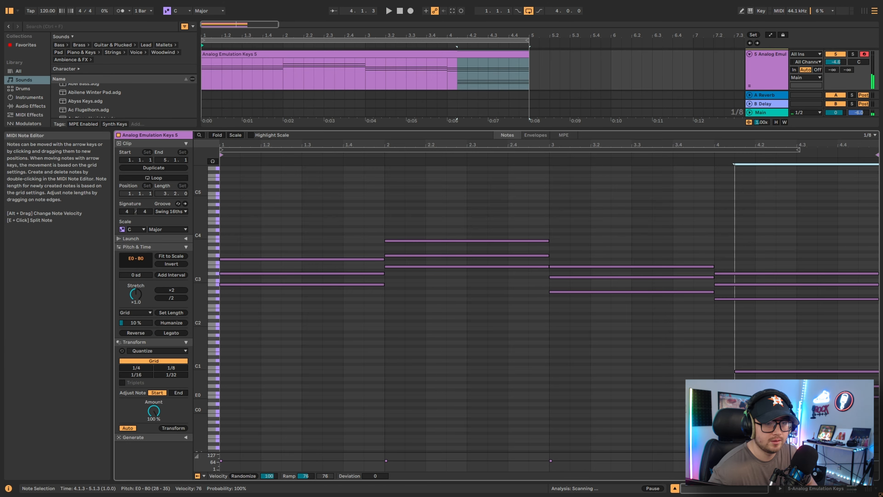
pyautogui.moveTo(783, 371); pyautogui.dragTo(760, 344)
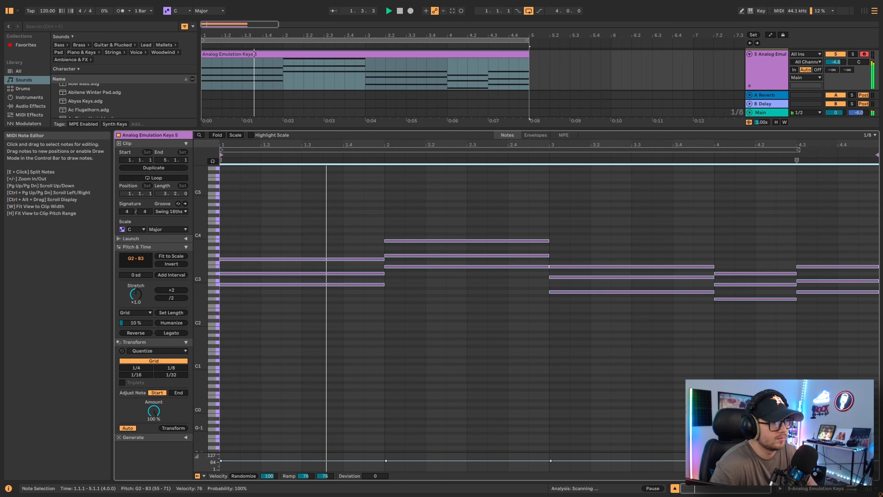
# Duplicate all the clip's chord notes one octave lower and play the result.
pyautogui.scroll(4, 522, 369)
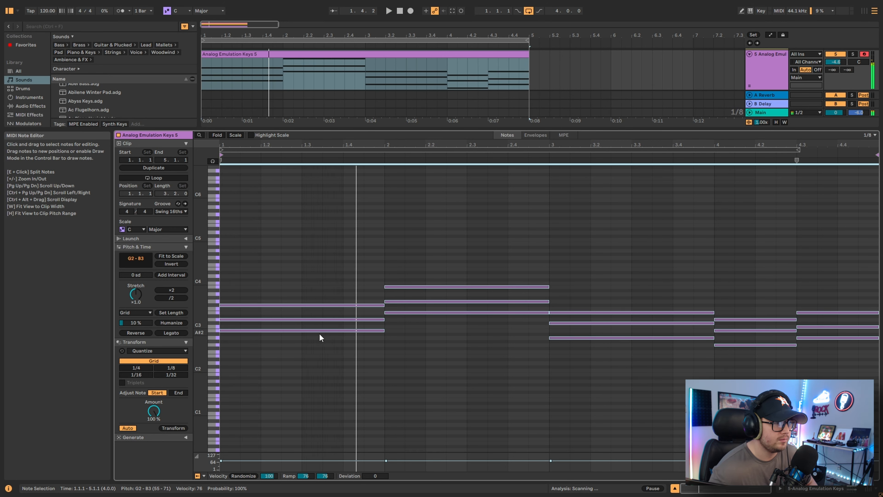
pyautogui.moveTo(306, 330); pyautogui.dragTo(306, 373)
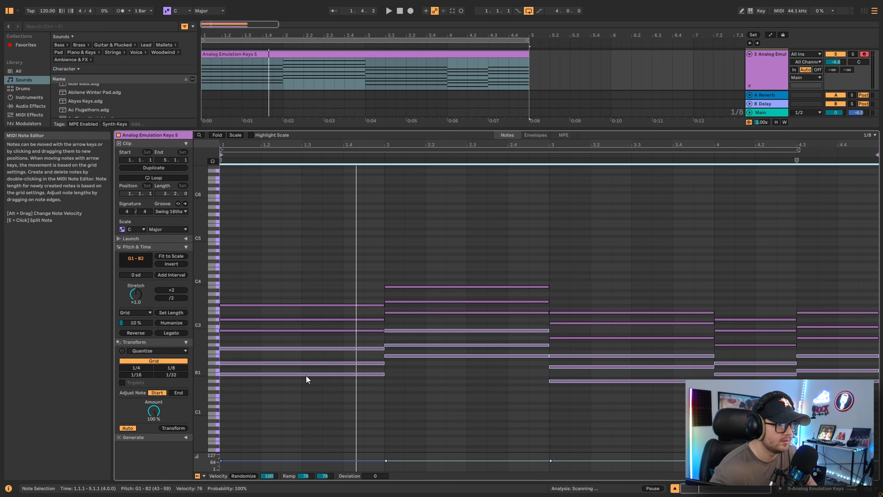
pyautogui.press('space')
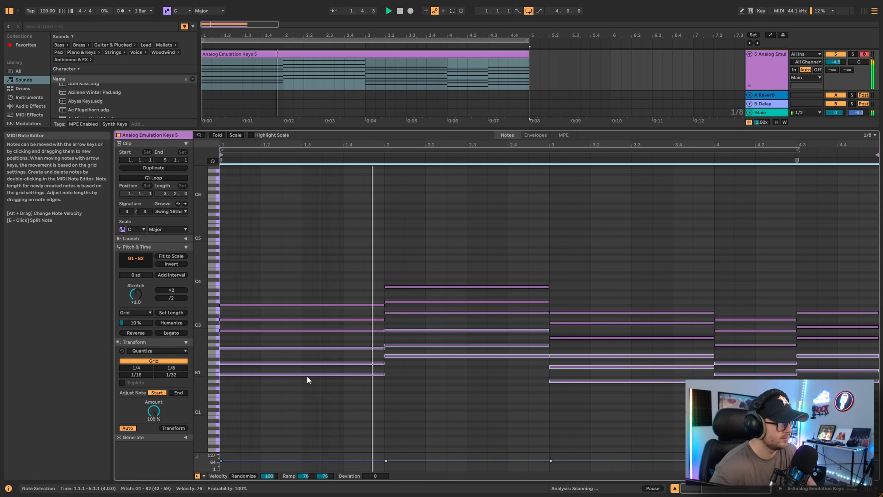
# Transpose the duplicated chord notes up two octaves, and show the Session View mixer during playback.
pyautogui.hotkey('shift', 'Up')
pyautogui.hotkey('shift', 'Up')
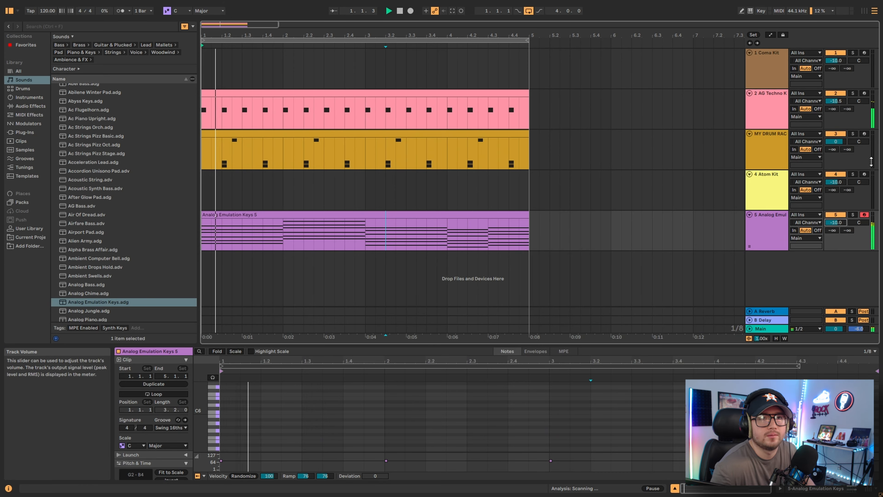
pyautogui.press('Tab')
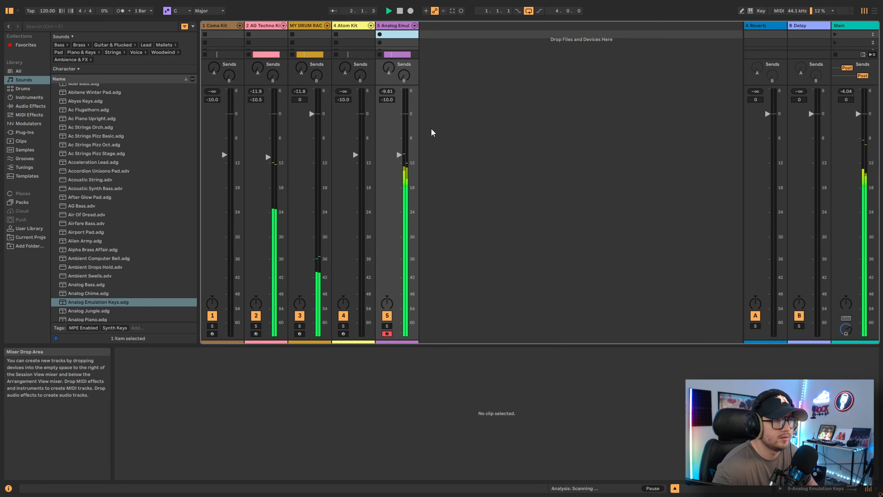
# Set the Analog Emulation Keys track volume to -10 dB and return to the Arrangement View.
pyautogui.click(394, 100)
pyautogui.write('-10')
pyautogui.press('Return')
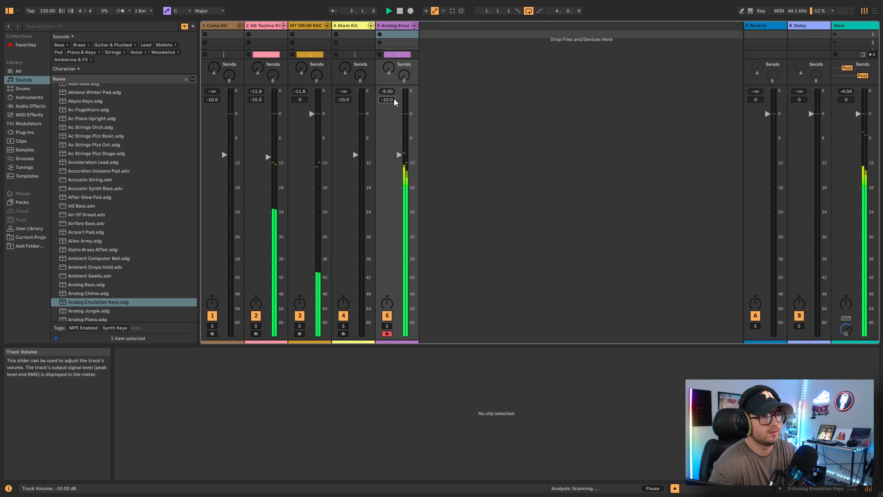
pyautogui.click(389, 94)
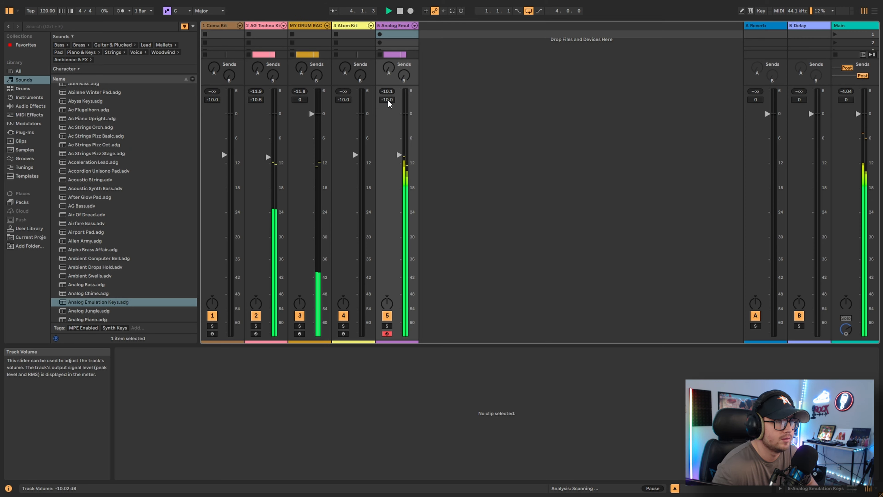
pyautogui.click(876, 13)
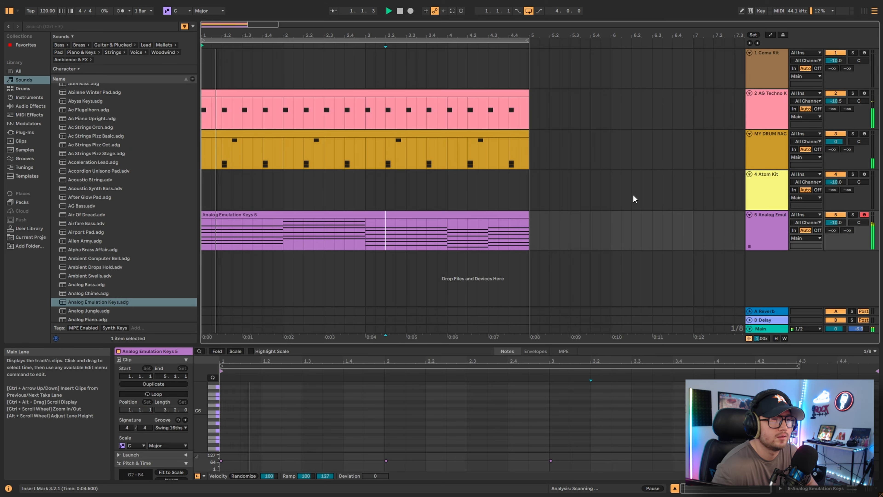
# Repitch the two bar 4 chords in the Analog Emulation Keys clip to match the chords of bars 1 and 3.
pyautogui.doubleClick(450, 217)
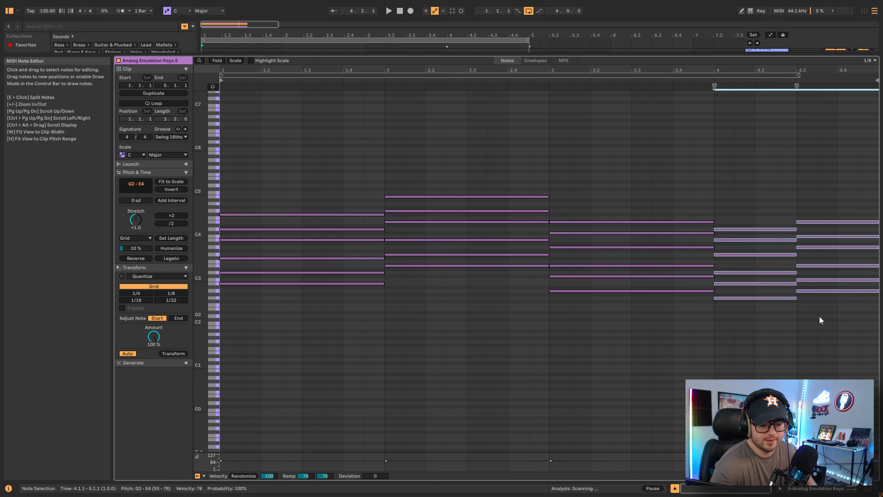
pyautogui.press('Down')
pyautogui.press('Down')
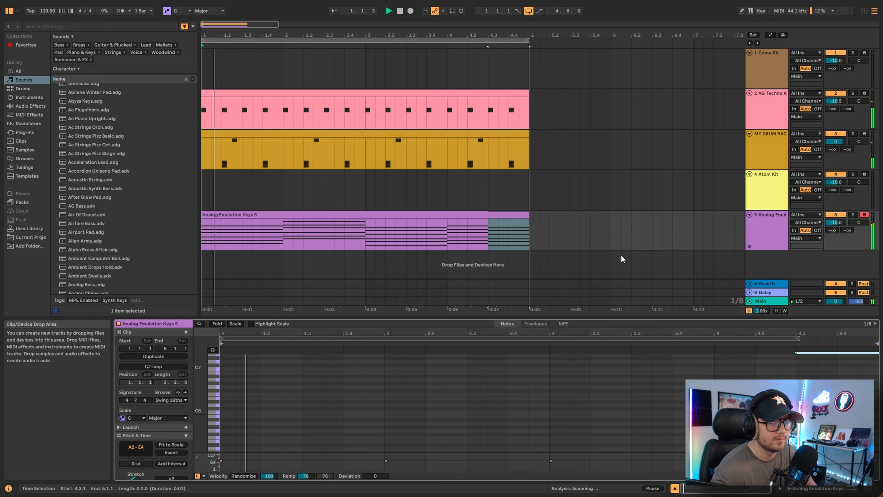
# Select the AG Techno Kit track and show its device chain.
pyautogui.click(754, 235)
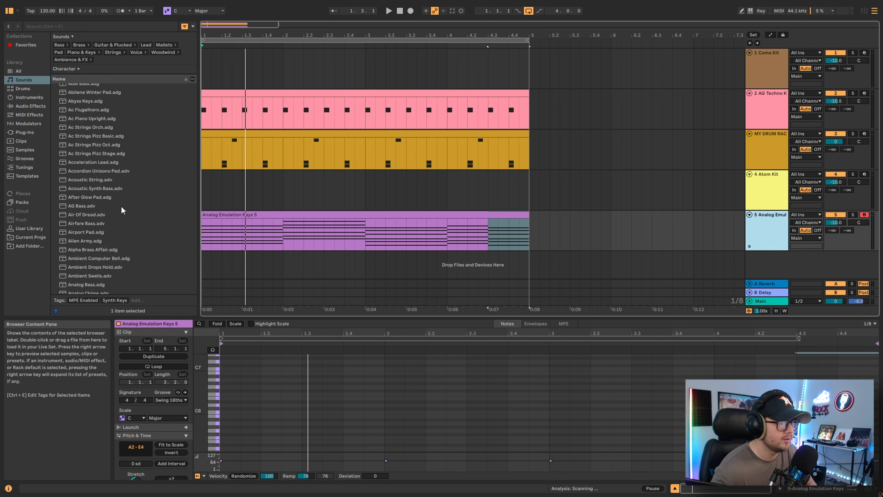
pyautogui.click(386, 93)
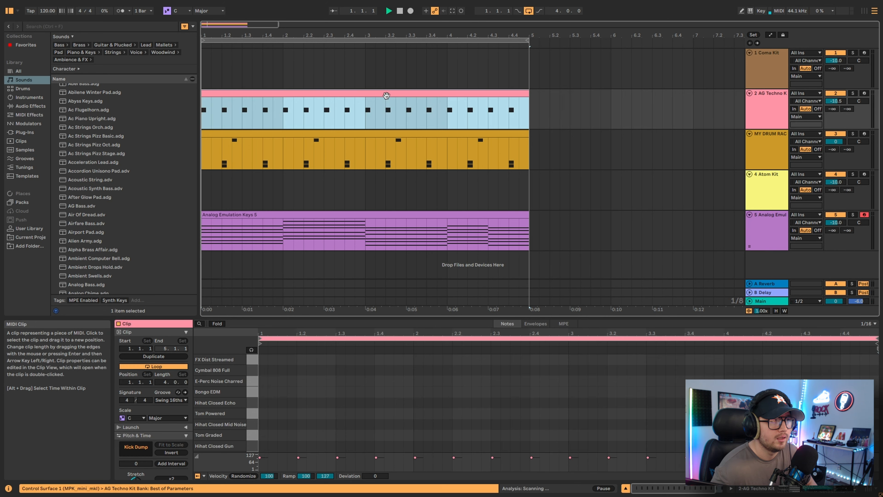
pyautogui.click(766, 102)
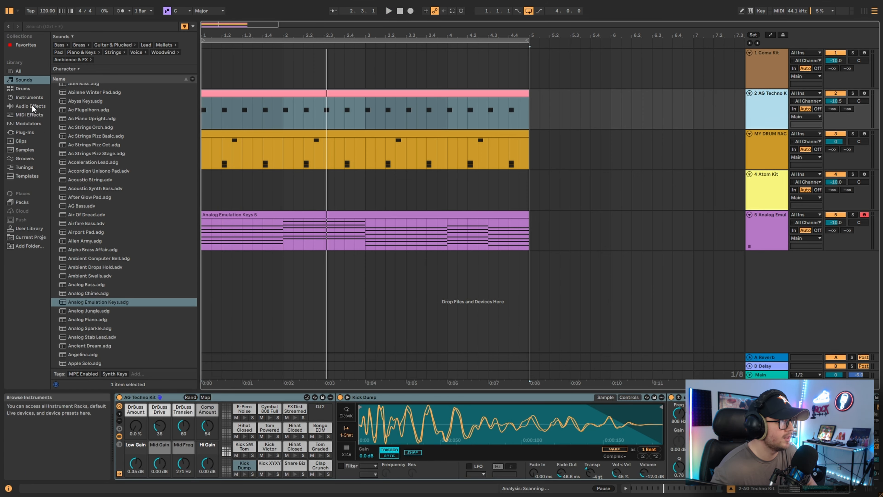
# Load the Generic Compressor preset from the audio effects onto the Analog Emulation Keys track.
pyautogui.click(38, 124)
pyautogui.click(38, 132)
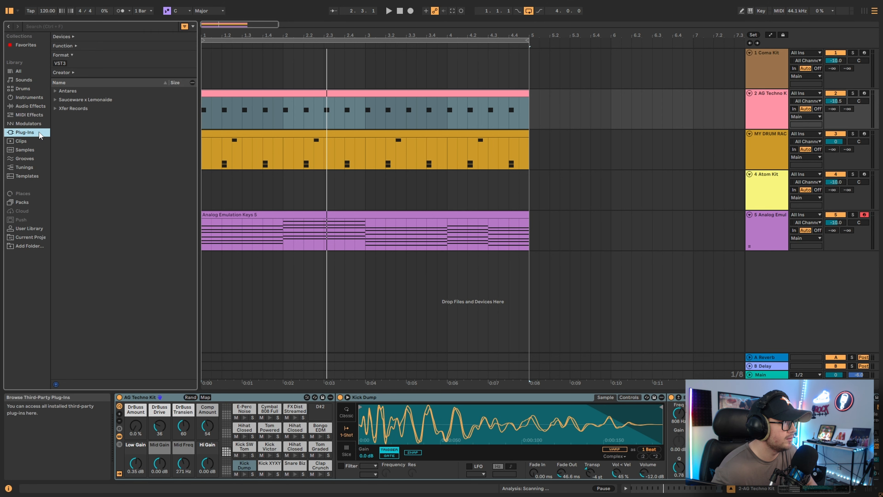
pyautogui.click(33, 106)
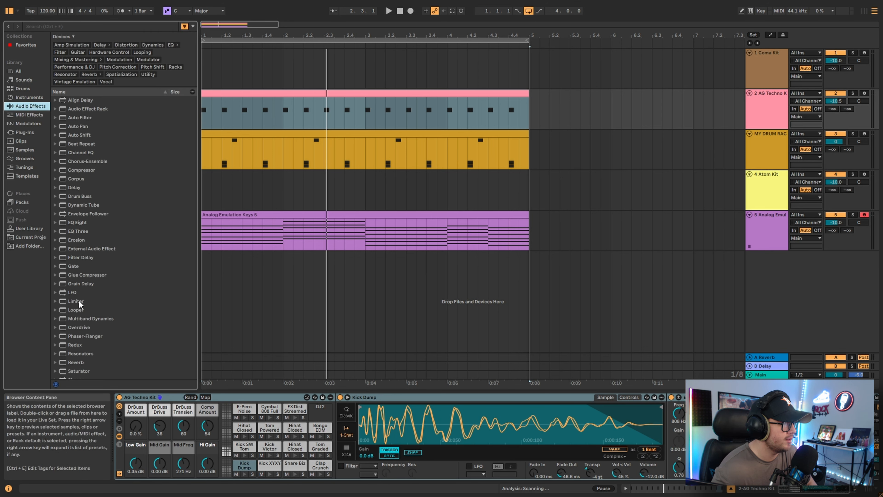
pyautogui.scroll(-3, 79, 300)
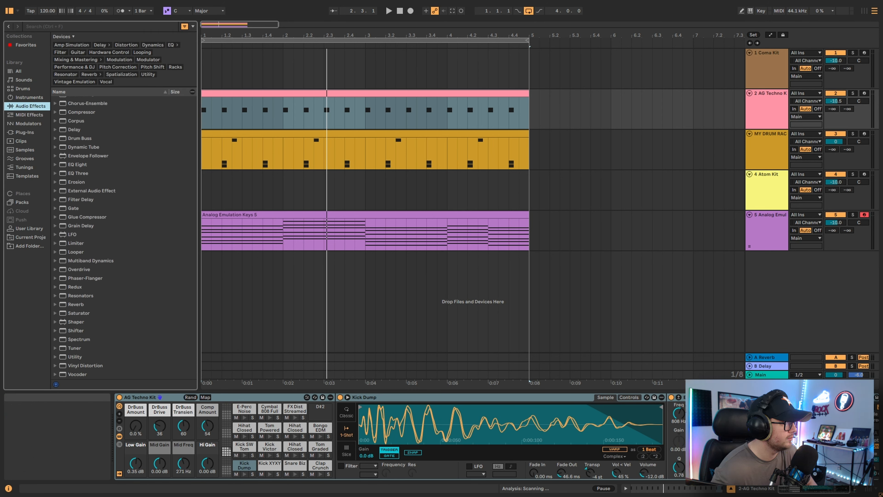
pyautogui.click(76, 322)
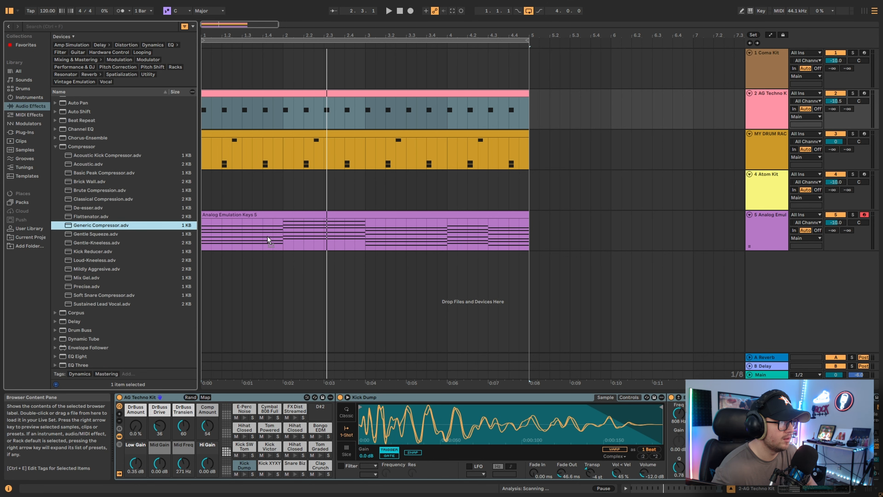
pyautogui.moveTo(267, 235); pyautogui.dragTo(272, 241)
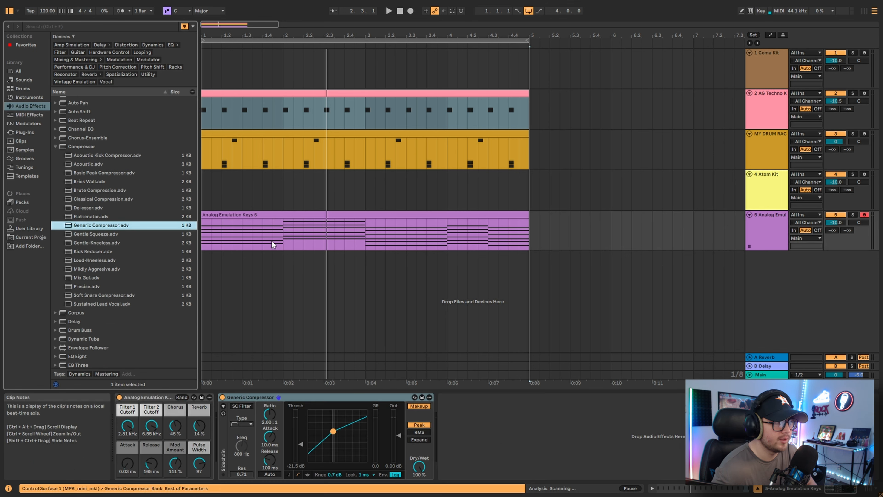
# Enable the compressor's external sidechain with 2-AG Techno Kit as its source, and play the set.
pyautogui.click(223, 406)
pyautogui.click(249, 422)
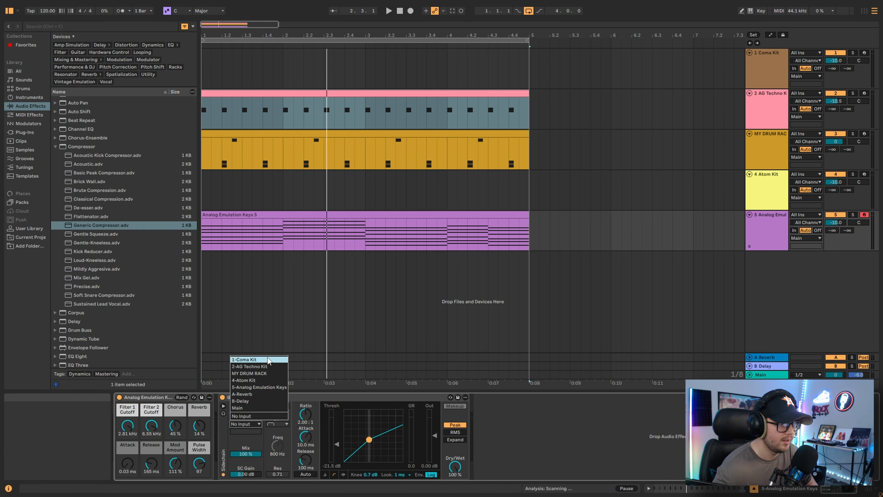
pyautogui.click(254, 378)
pyautogui.click(767, 97)
pyautogui.press('space')
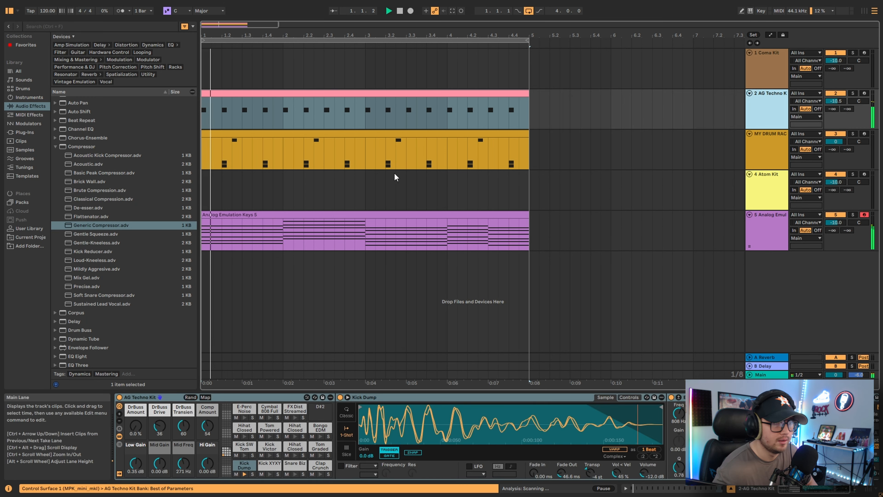
# Solo the Analog Emulation Keys track and lower the compressor's threshold to -59.9 dB.
pyautogui.click(758, 232)
pyautogui.click(347, 422)
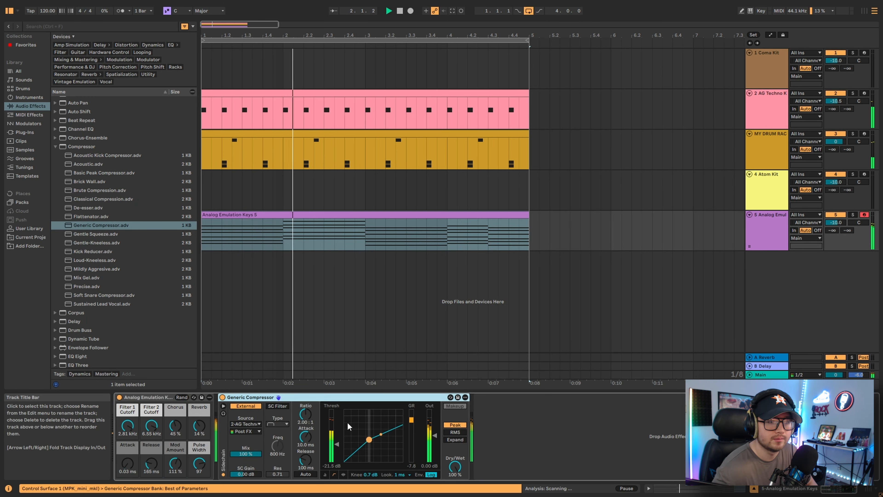
pyautogui.click(853, 215)
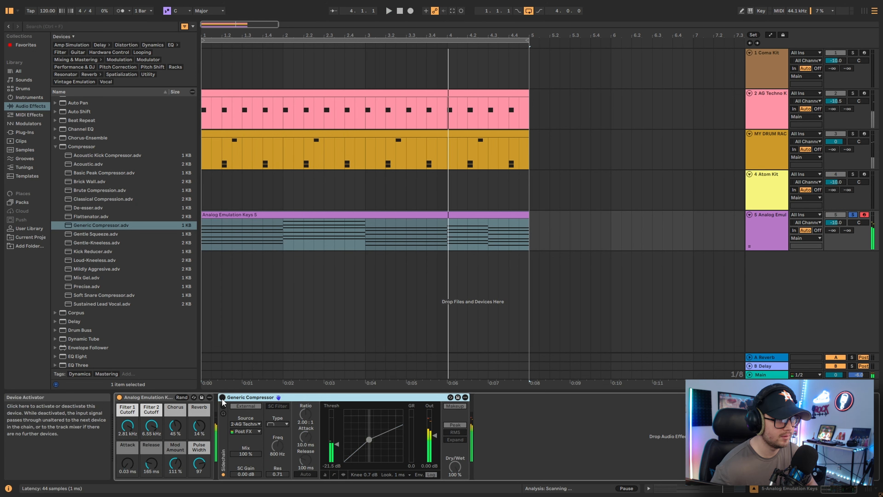
pyautogui.click(223, 397)
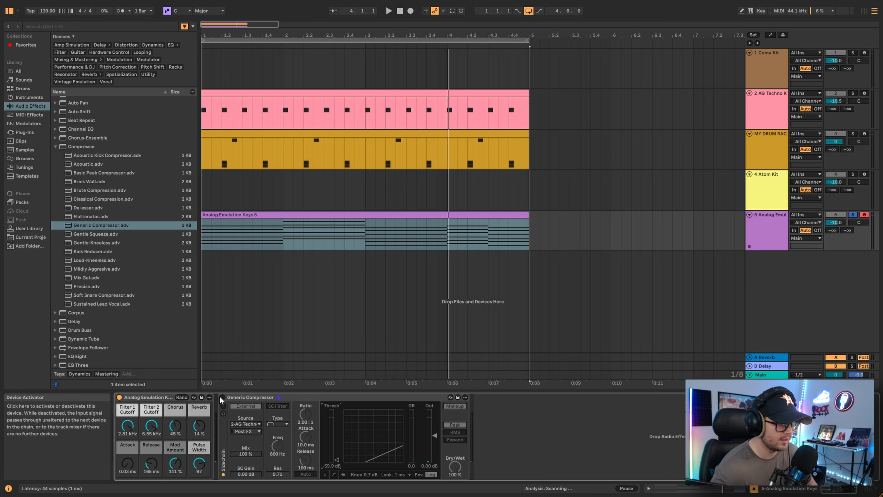
pyautogui.click(222, 397)
# Compare the soloed keys with the compressor bypassed and enabled, and set its threshold to -20.4 dB.
pyautogui.press('space')
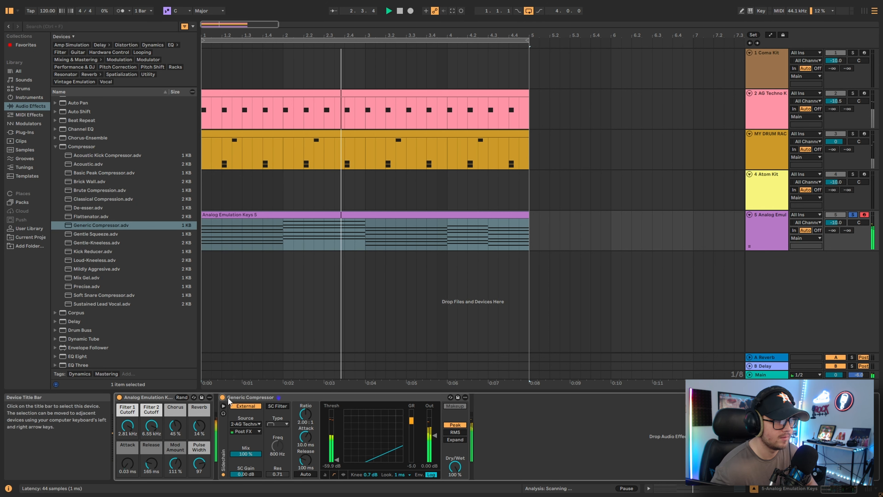
pyautogui.click(222, 397)
pyautogui.press('space')
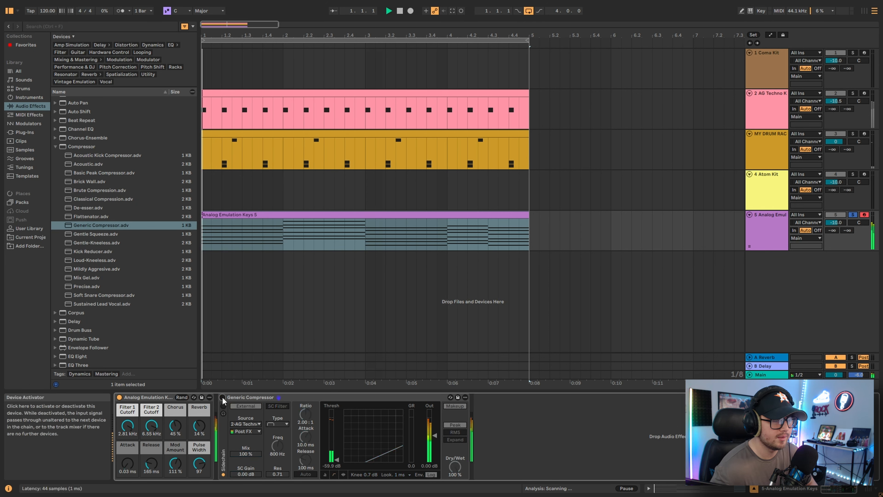
pyautogui.click(223, 397)
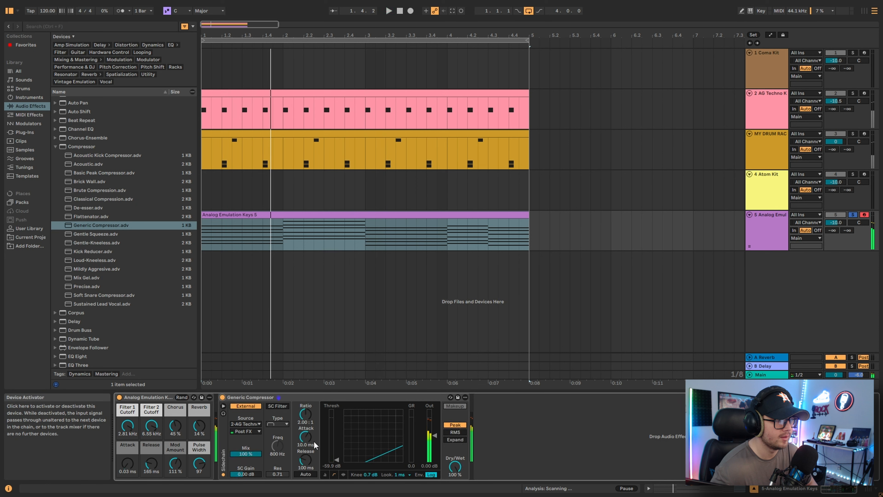
pyautogui.moveTo(340, 455); pyautogui.dragTo(336, 443)
pyautogui.press('space')
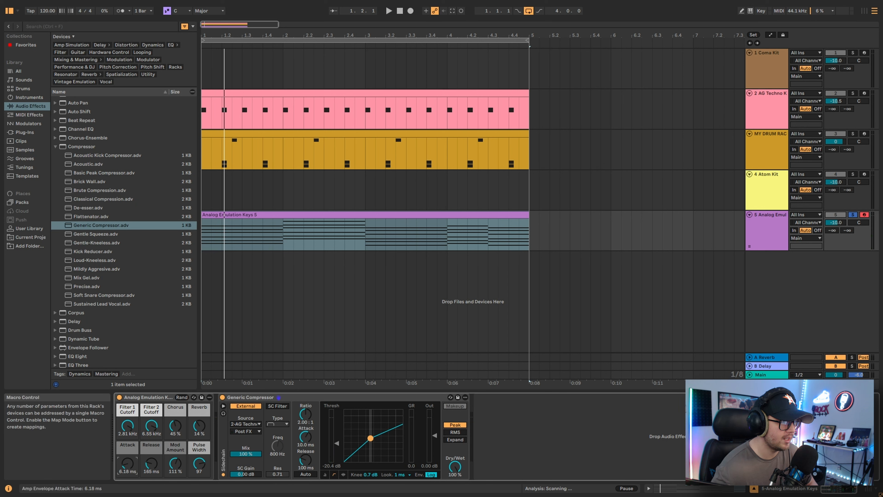
# Audition Attack values such as 44.4 ms, 576 ms and 8.01 s on the Analog Emulation Keys rack, and settle on 361 ms.
pyautogui.moveTo(132, 467); pyautogui.dragTo(132, 452)
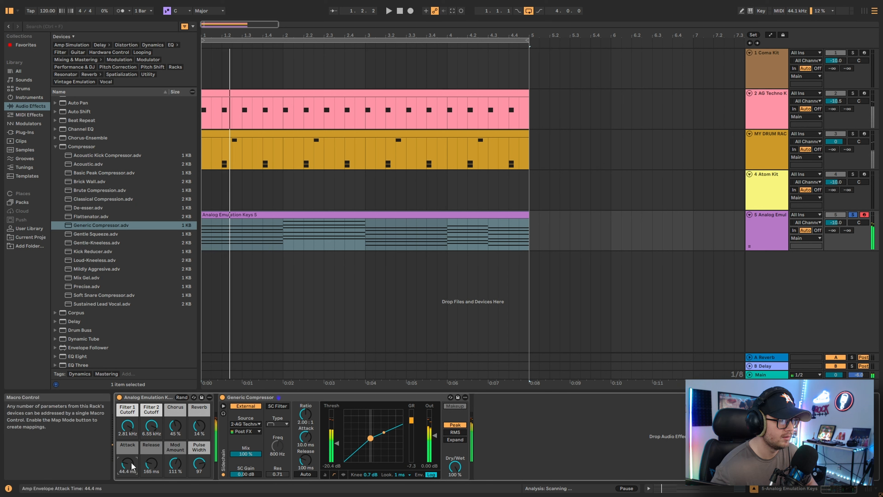
pyautogui.press('space')
pyautogui.press('space')
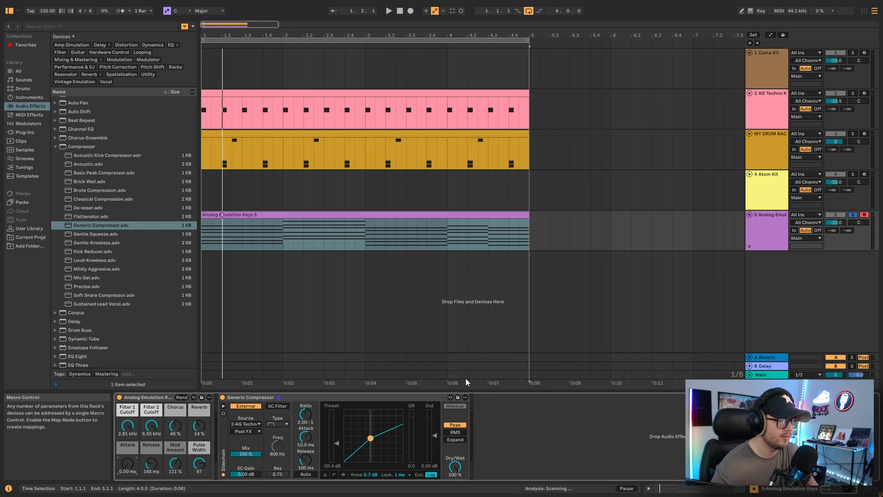
pyautogui.press('space')
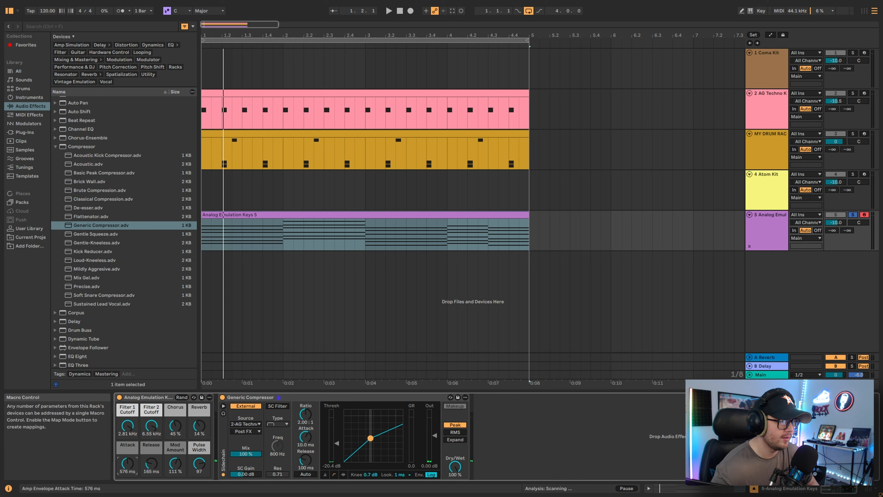
pyautogui.press('space')
pyautogui.press('space')
pyautogui.moveTo(129, 468); pyautogui.dragTo(129, 435)
pyautogui.press('space')
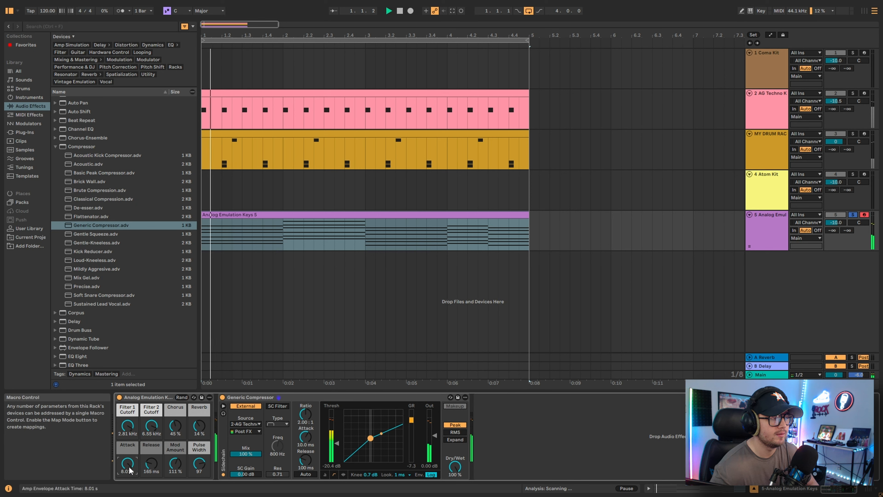
pyautogui.press('space')
pyautogui.press('space')
pyautogui.moveTo(130, 470); pyautogui.dragTo(129, 459)
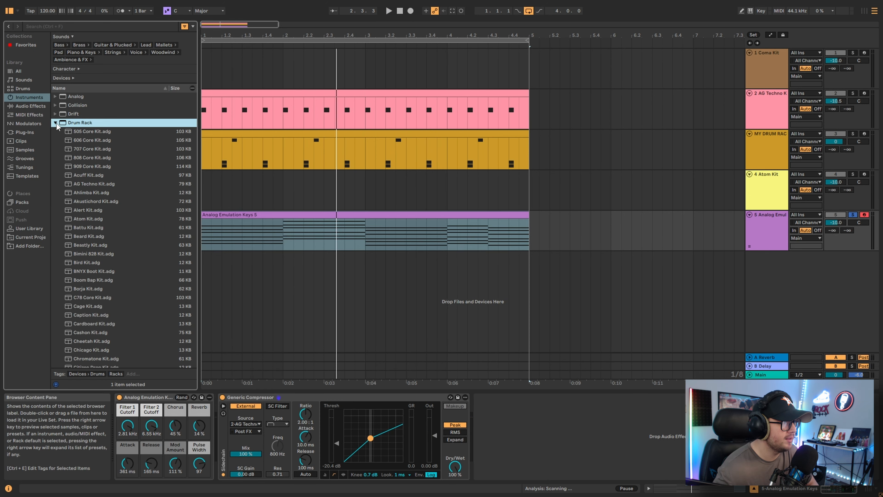
# Audition presets in the Sounds library, from Balafon Brushed up the list to B Bass.
pyautogui.click(106, 322)
pyautogui.scroll(-3, 102, 344)
pyautogui.click(103, 347)
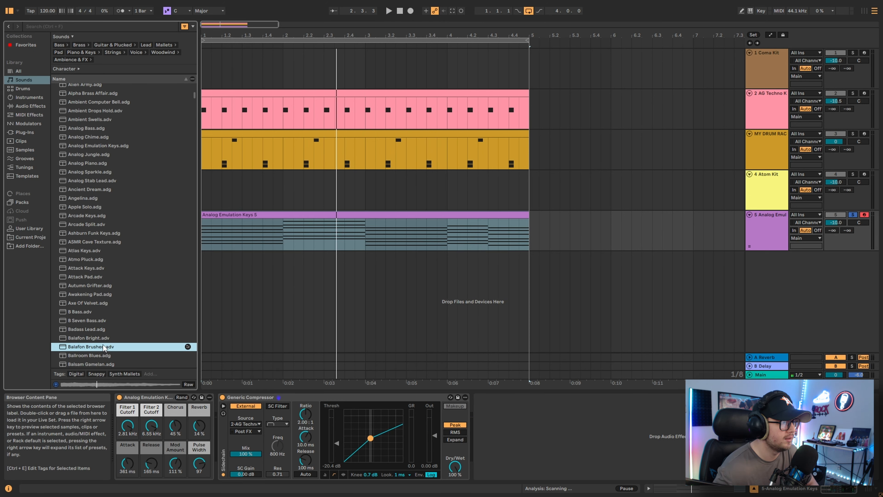
pyautogui.click(105, 330)
pyautogui.click(104, 321)
pyautogui.click(103, 312)
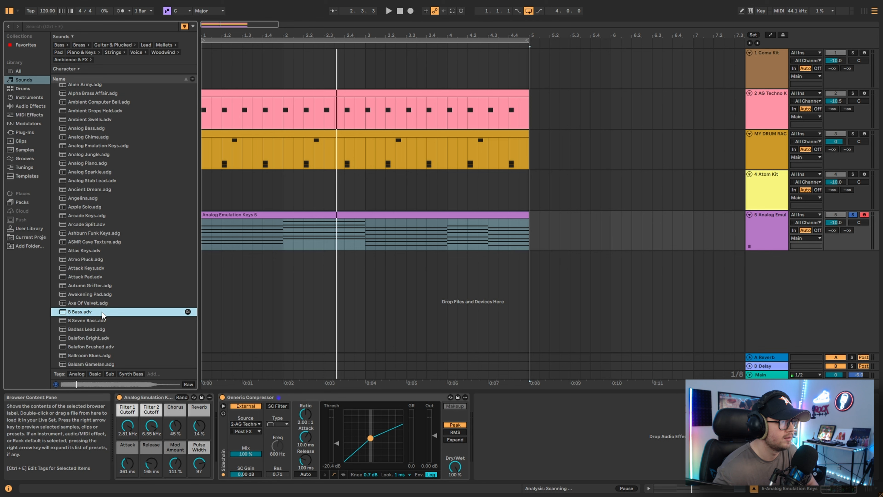
# Load the B Bass preset onto a new track below Analog Emulation Keys and unfold that track.
pyautogui.scroll(-6, 101, 209)
pyautogui.click(91, 148)
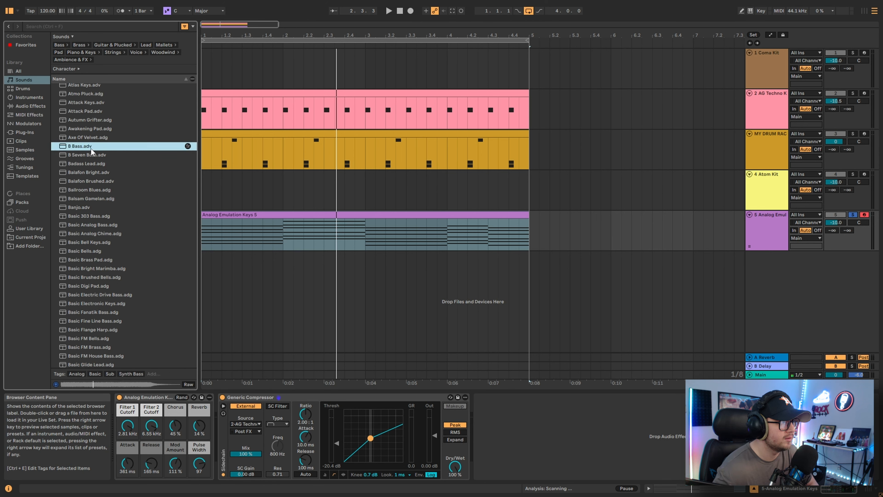
pyautogui.moveTo(104, 147); pyautogui.dragTo(247, 271)
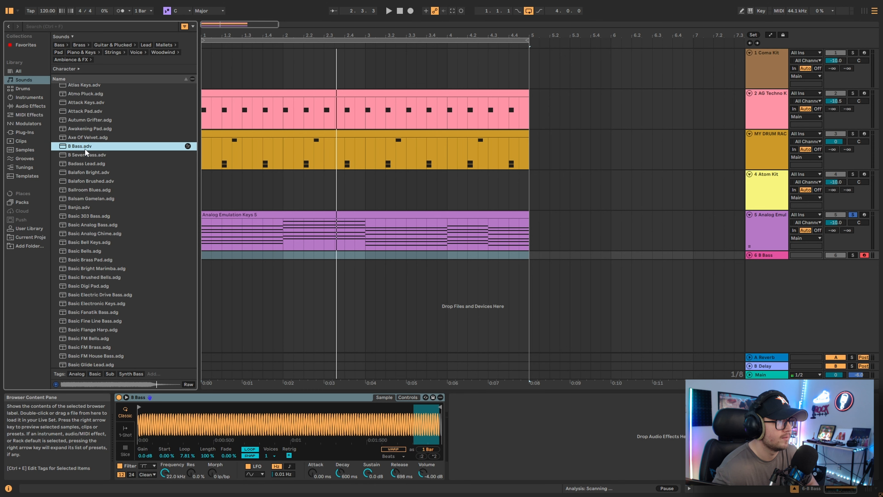
pyautogui.click(750, 256)
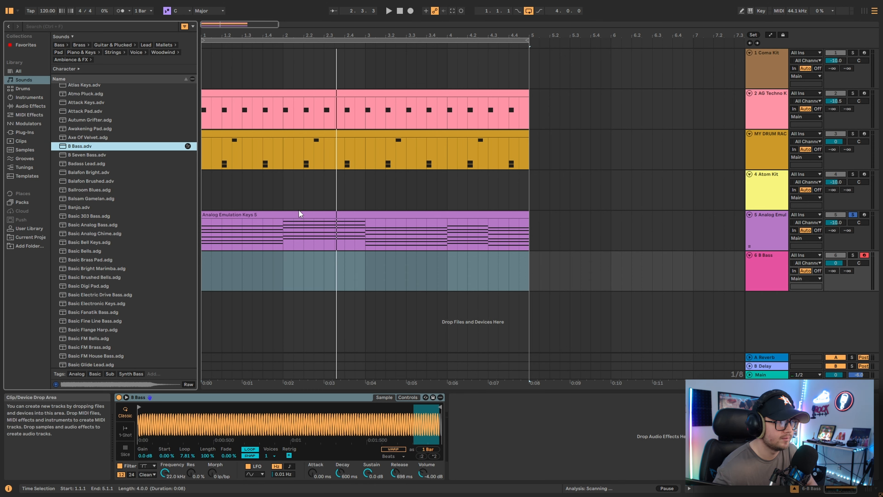
# Copy the Analog Emulation Keys clip onto the B Bass track, recoloured magenta, and open the copy in an enlarged note editor.
pyautogui.moveTo(300, 211); pyautogui.dragTo(299, 261)
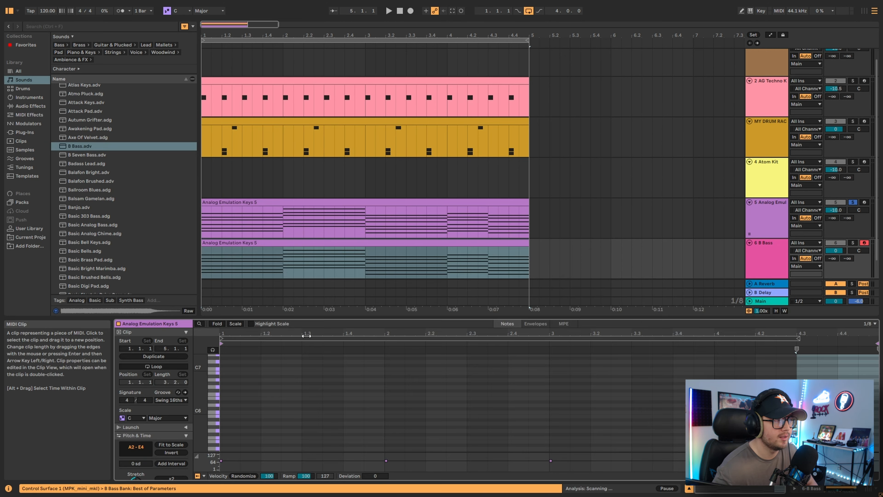
pyautogui.rightClick(494, 247)
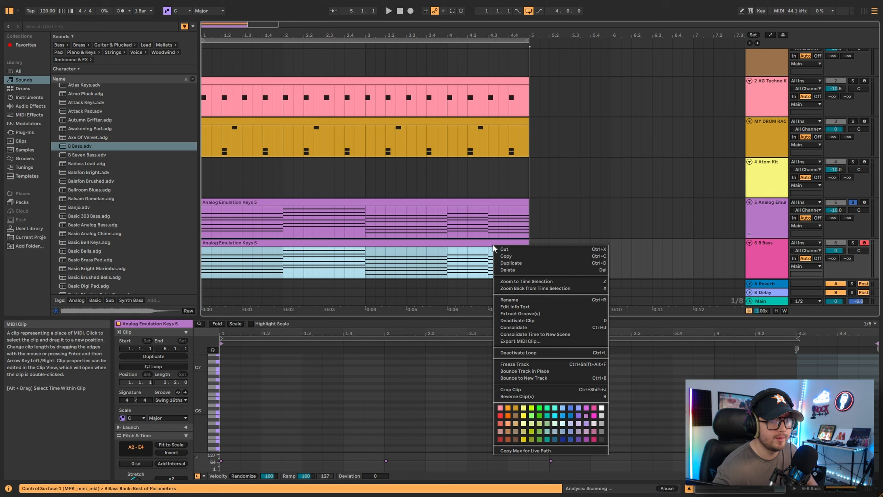
pyautogui.click(582, 413)
pyautogui.moveTo(500, 316); pyautogui.dragTo(459, 68)
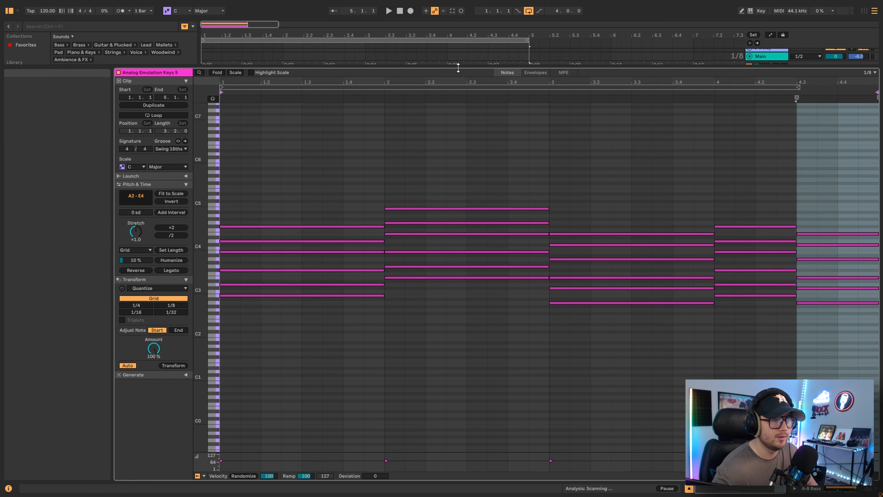
# Delete the upper notes of every chord in the B Bass clip, keeping only the lowest note of each.
pyautogui.moveTo(274, 191); pyautogui.dragTo(265, 235)
pyautogui.moveTo(288, 267); pyautogui.dragTo(294, 286)
pyautogui.press('Delete')
pyautogui.moveTo(438, 193); pyautogui.dragTo(455, 269)
pyautogui.press('Delete')
pyautogui.moveTo(597, 224); pyautogui.dragTo(612, 291)
pyautogui.press('Delete')
pyautogui.moveTo(737, 216); pyautogui.dragTo(742, 288)
pyautogui.press('Delete')
pyautogui.moveTo(817, 222); pyautogui.dragTo(819, 278)
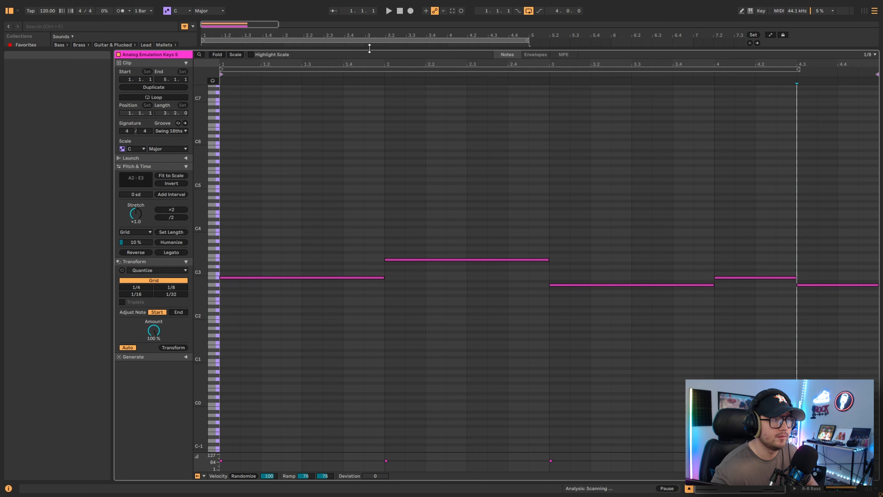
# Transpose the remaining bass notes down two octaves, play the loop and collapse the note editor back to the arrangement.
pyautogui.press('space')
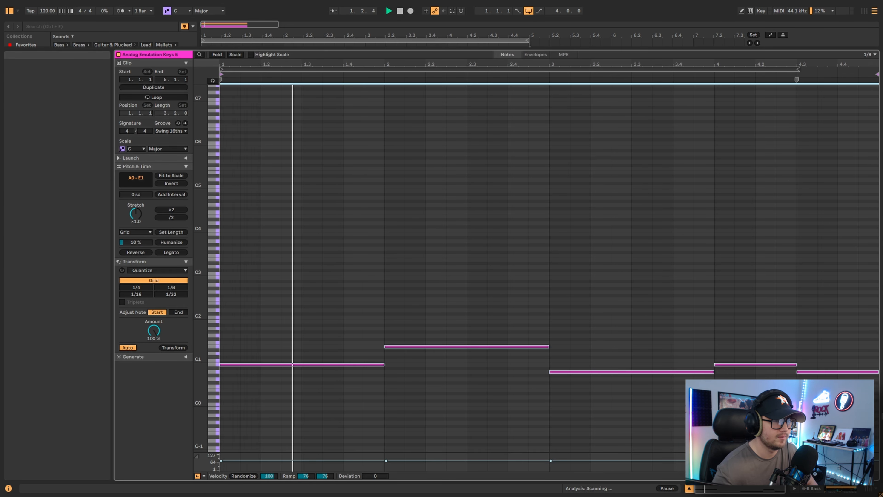
pyautogui.moveTo(626, 49); pyautogui.dragTo(626, 354)
pyautogui.moveTo(626, 354); pyautogui.dragTo(626, 364)
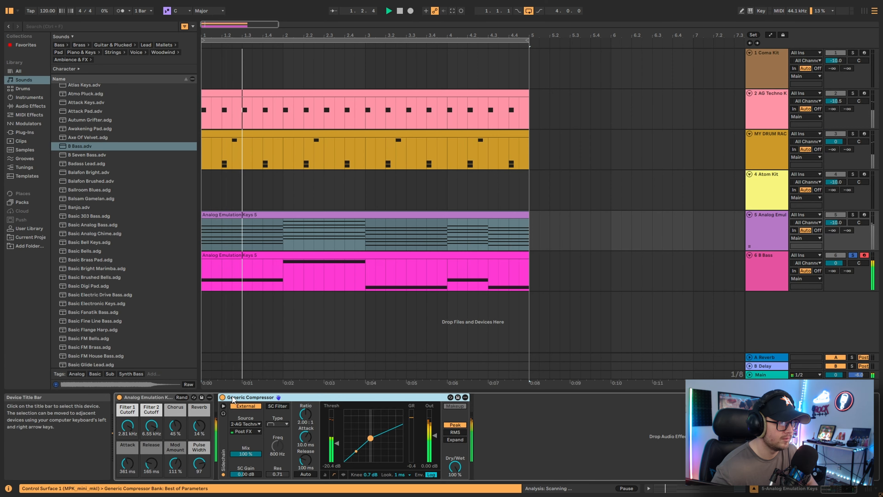
# Copy the Generic Compressor from Analog Emulation Keys onto the B Bass track and lower its threshold to -37.3 dB.
pyautogui.moveTo(257, 397); pyautogui.dragTo(271, 281)
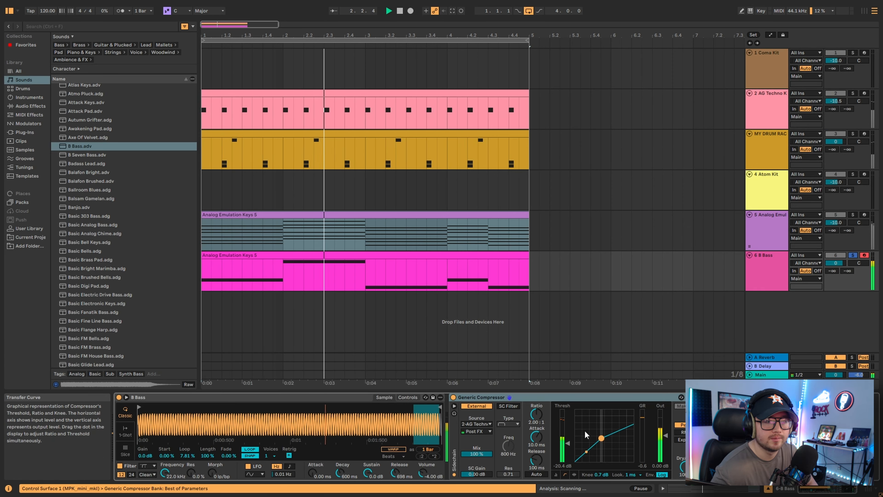
pyautogui.moveTo(568, 443); pyautogui.dragTo(571, 453)
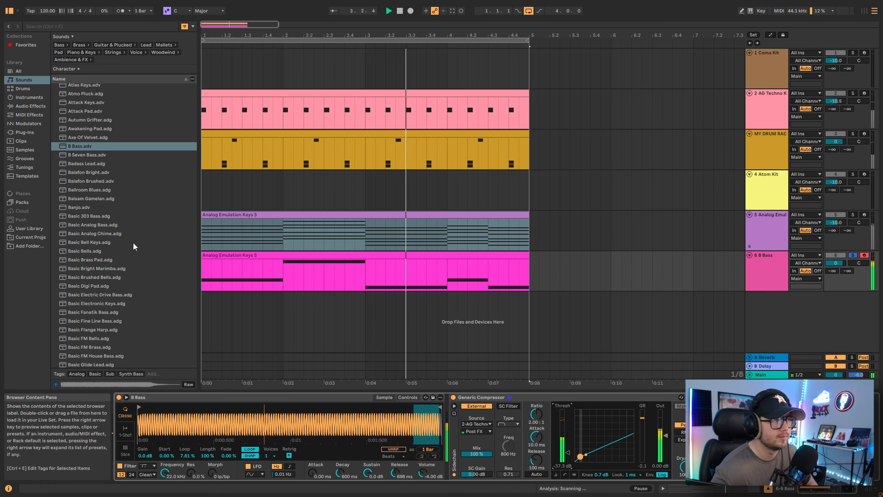
# Set the B Bass amp attack to 1.13 ms and its compressor threshold to -53.5 dB, unsoloing the track during playback.
pyautogui.click(757, 268)
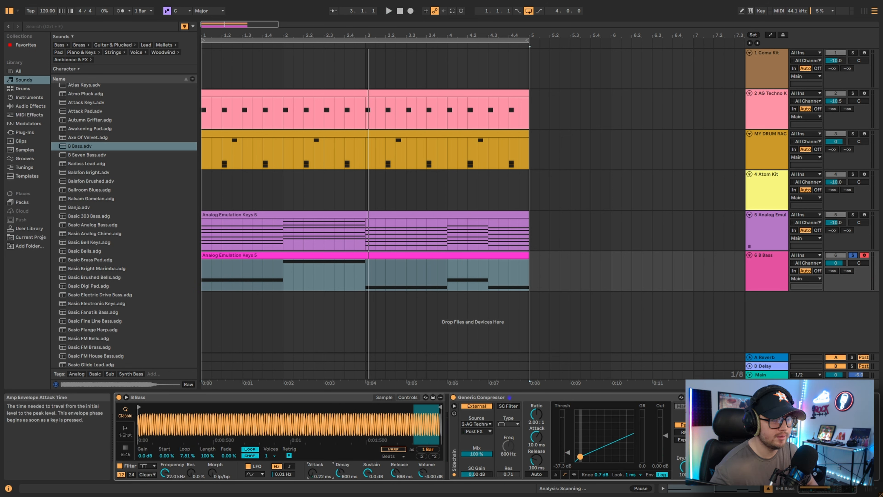
pyautogui.press('space')
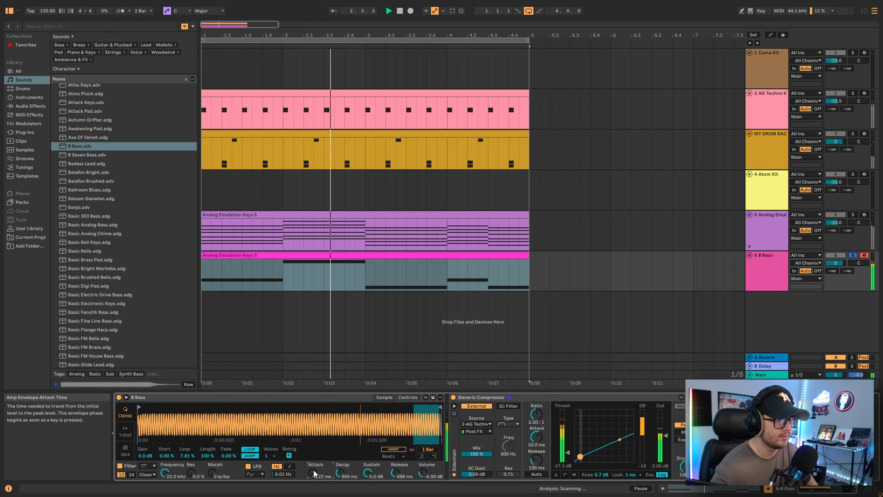
pyautogui.moveTo(313, 469)
pyautogui.mouseDown()
pyautogui.moveTo(314, 460)
pyautogui.moveTo(313, 482)
pyautogui.mouseUp()
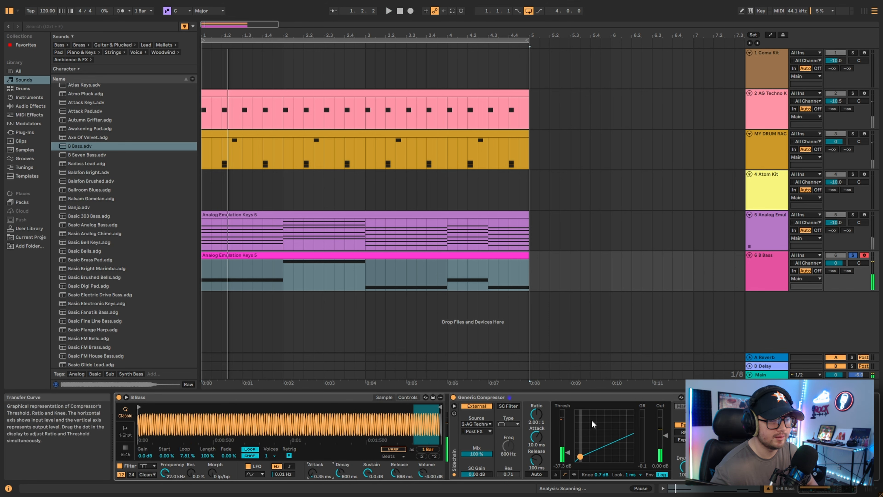
pyautogui.click(853, 256)
pyautogui.press('space')
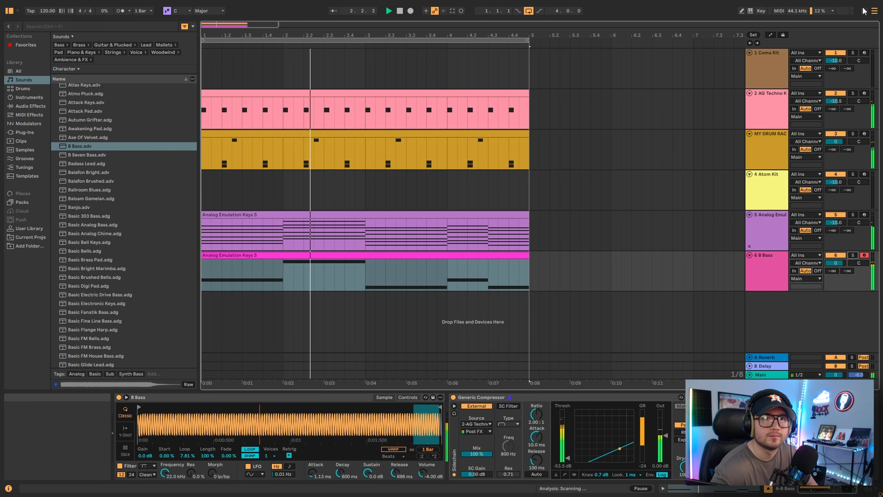
# Set the B Bass track volume to -8 dB in the session mixer and stop playback.
pyautogui.press('Tab')
pyautogui.click(431, 147)
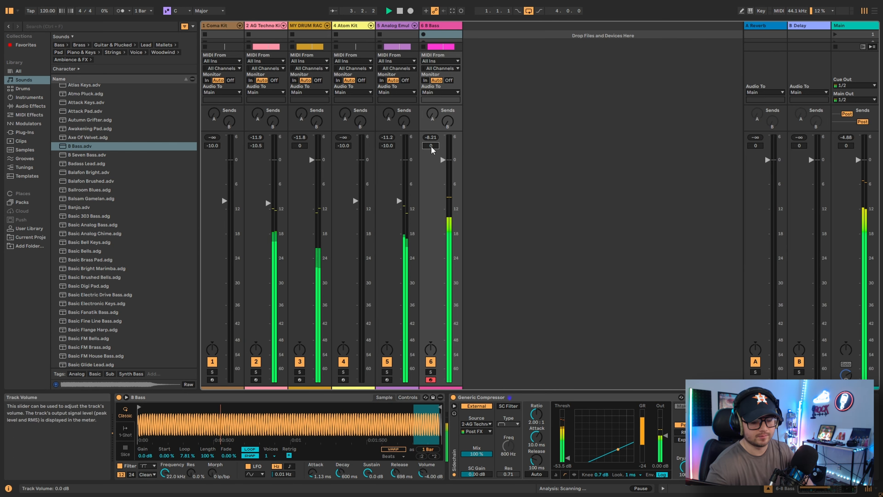
pyautogui.write('-8')
pyautogui.press('Return')
pyautogui.press('space')
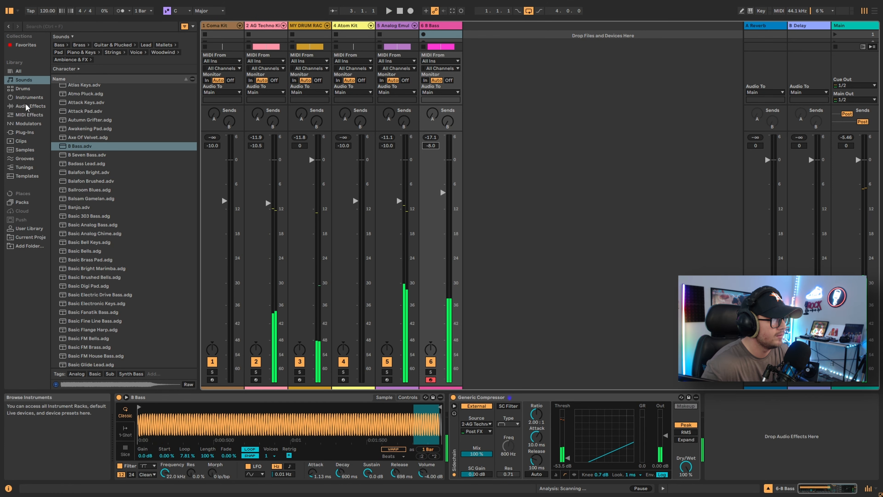
# Add an EQ Eight audio effect after the compressor on the B Bass track.
pyautogui.click(27, 106)
pyautogui.click(55, 146)
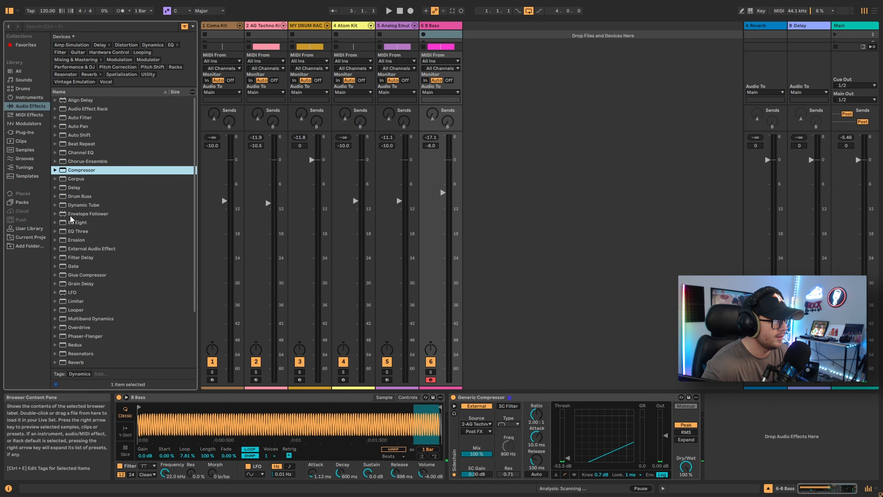
pyautogui.scroll(-3, 80, 269)
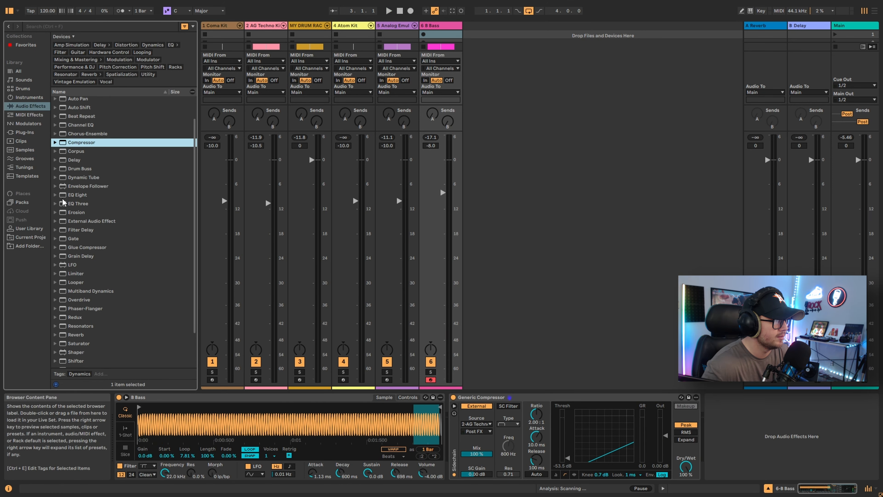
pyautogui.moveTo(63, 195); pyautogui.dragTo(691, 468)
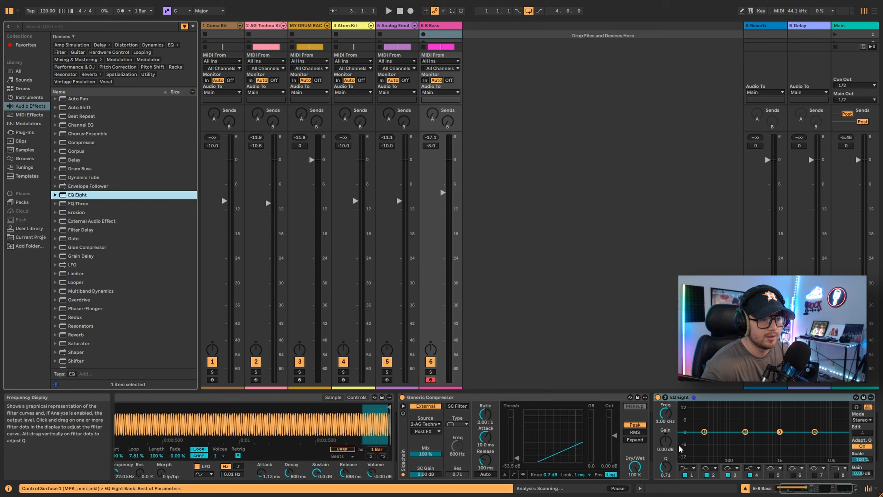
# Set EQ Eight's band 1 to a low cut at 13.2 Hz and band 4 to a high cut at 474 Hz.
pyautogui.click(692, 469)
pyautogui.click(709, 437)
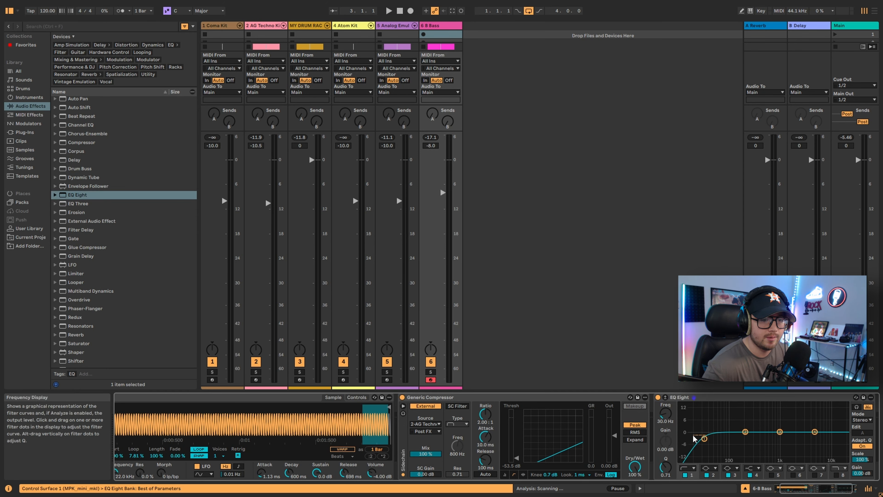
pyautogui.press('space')
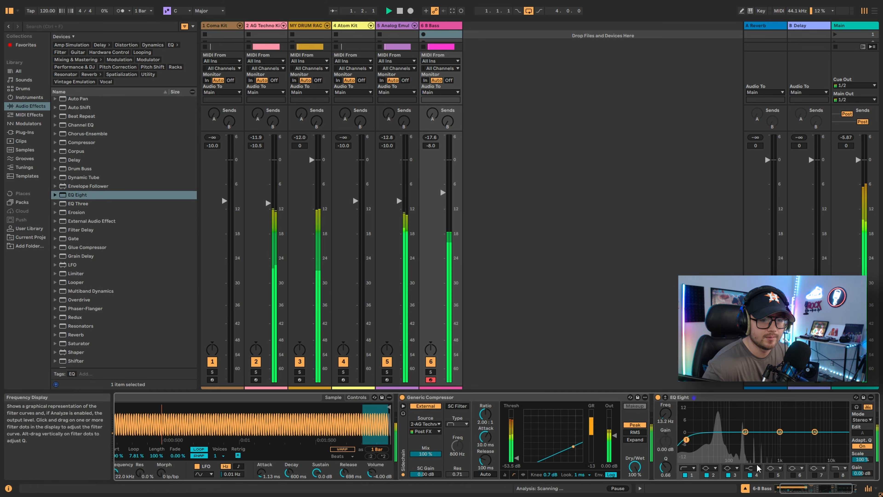
pyautogui.click(753, 468)
pyautogui.click(752, 453)
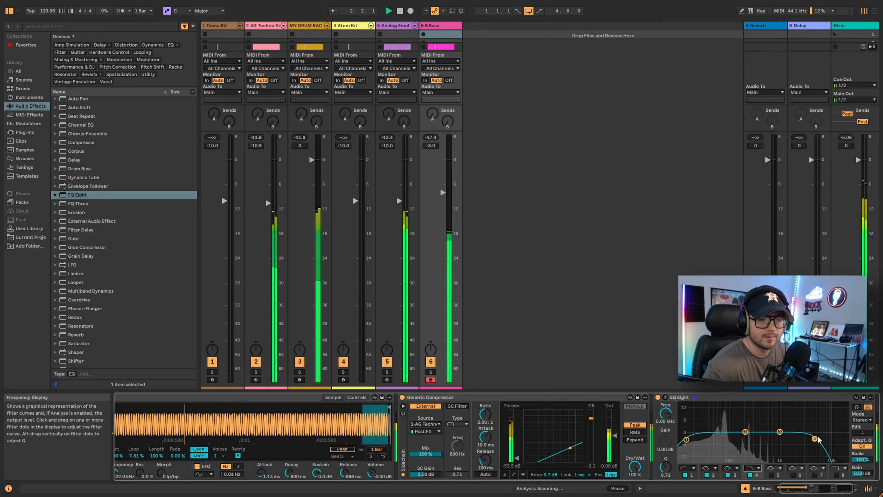
pyautogui.moveTo(814, 439); pyautogui.dragTo(764, 439)
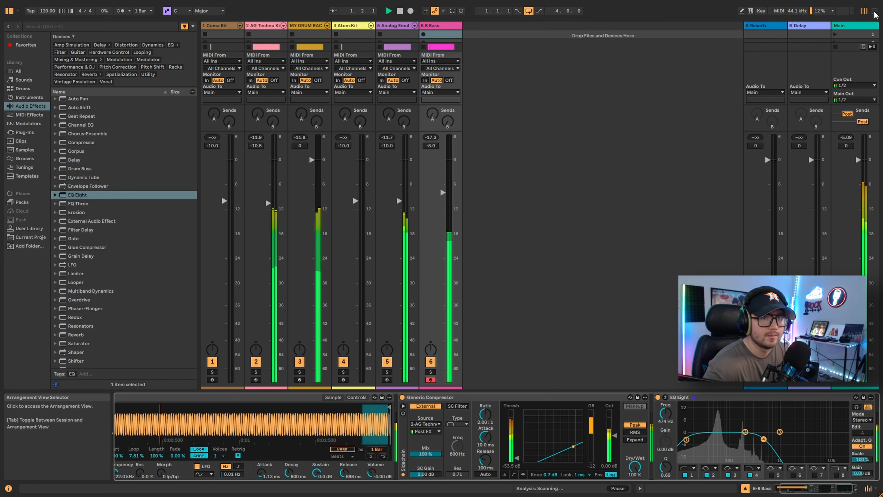
# Return to the arrangement and audition the Analog Emulation Keys track soloed, then unsolo it.
pyautogui.press('Tab')
pyautogui.click(693, 155)
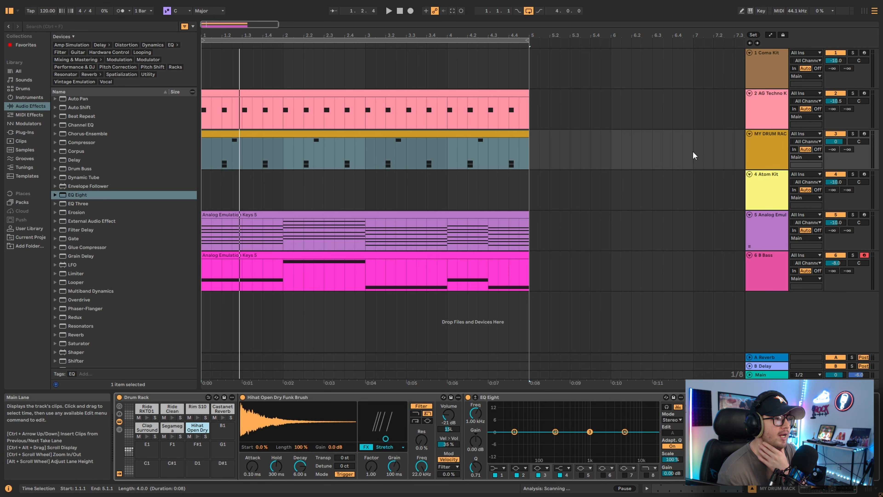
pyautogui.moveTo(412, 34); pyautogui.dragTo(412, 32)
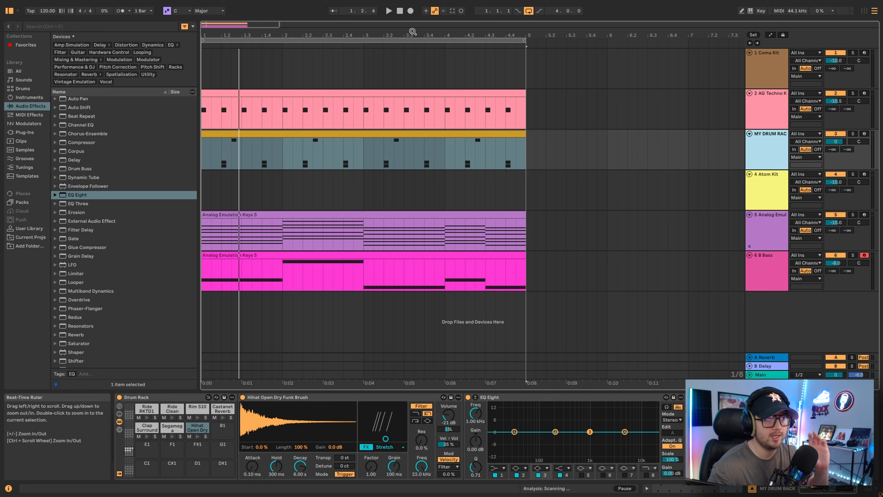
pyautogui.click(329, 216)
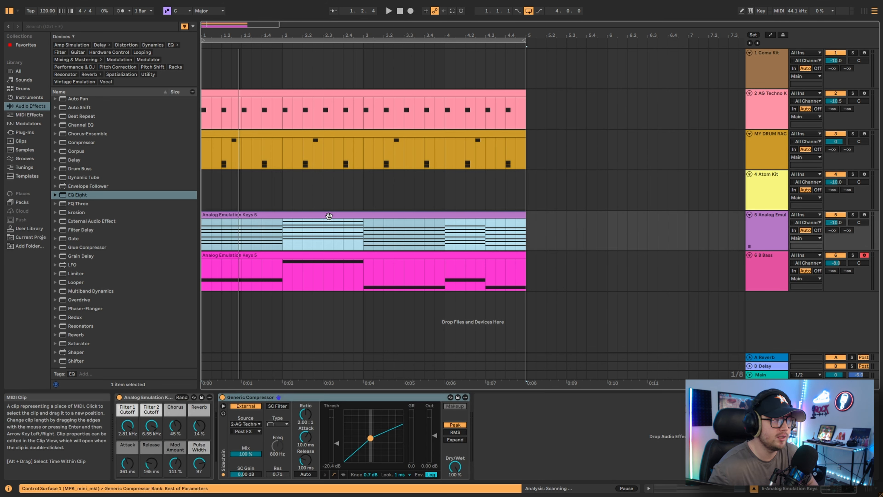
pyautogui.click(853, 215)
pyautogui.press('space')
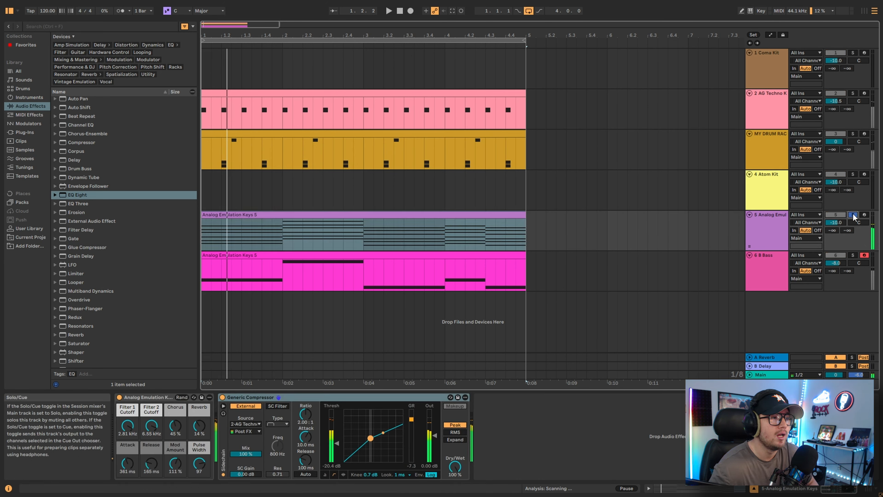
pyautogui.press('space')
pyautogui.click(854, 215)
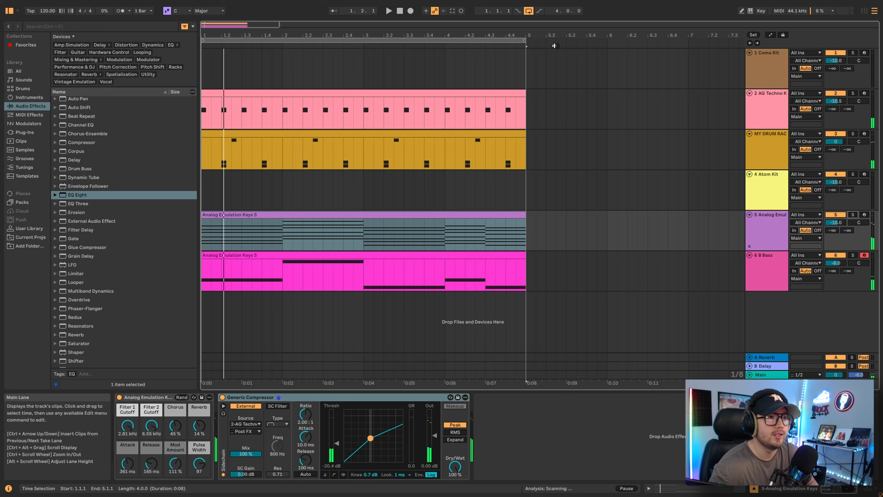
# Duplicate the AG Techno Kit and MY DRUM RACK clips to bar 5 and delete the originals from bars 1 to 4.
pyautogui.moveTo(526, 36); pyautogui.dragTo(308, 36)
pyautogui.moveTo(308, 116); pyautogui.dragTo(189, 155)
pyautogui.hotkey('ctrl', 'd')
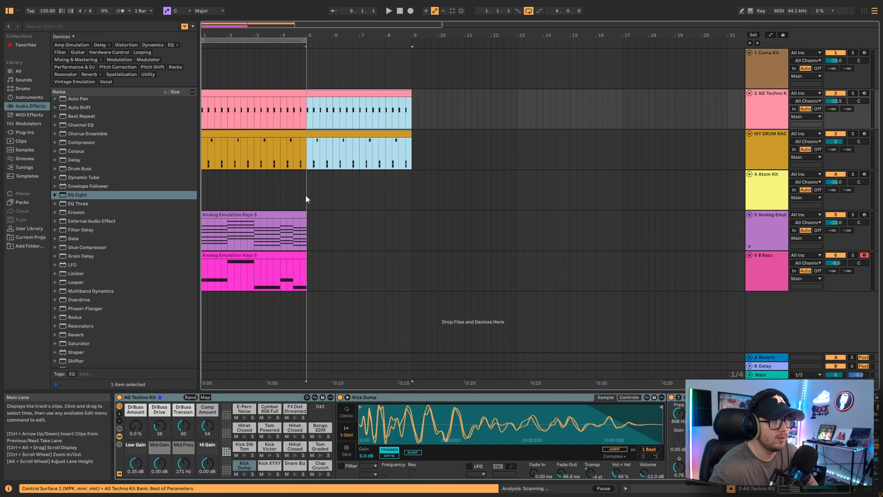
pyautogui.click(292, 93)
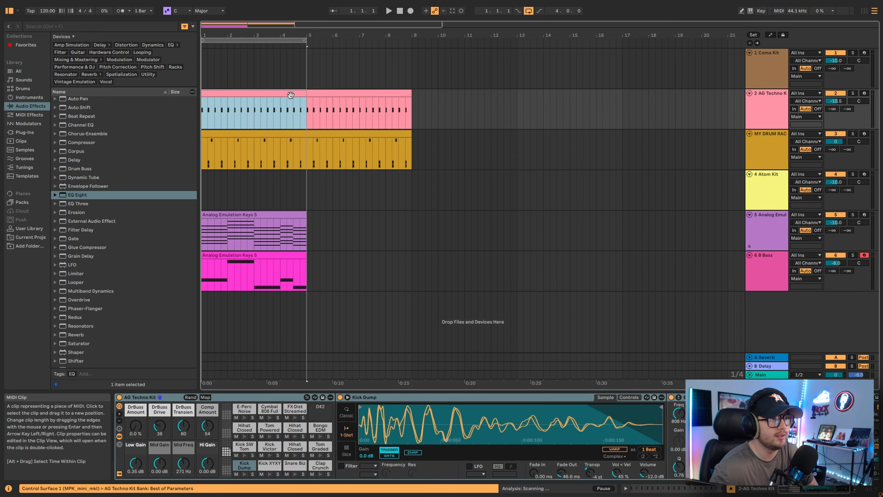
pyautogui.keyDown('shift'); pyautogui.click(284, 134); pyautogui.keyUp('shift')
pyautogui.press('Delete')
pyautogui.scroll(-2, 314, 196)
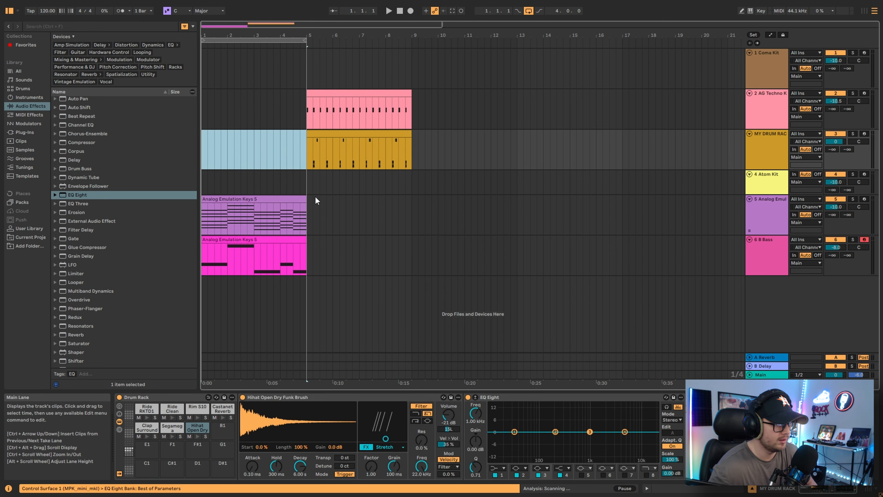
# Play the arrangement from bar 1 and extend the loop to eight bars, ending at bar 9.
pyautogui.scroll(1, 315, 196)
pyautogui.click(276, 40)
pyautogui.press('space')
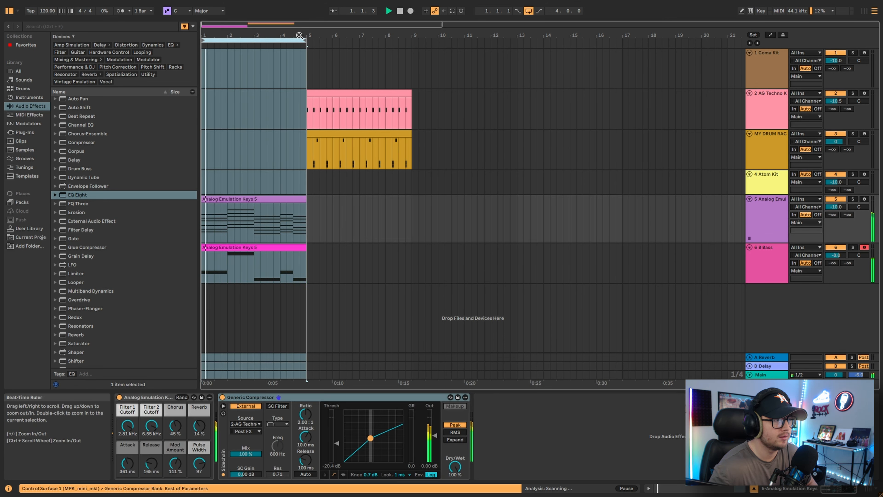
pyautogui.moveTo(305, 40); pyautogui.dragTo(412, 56)
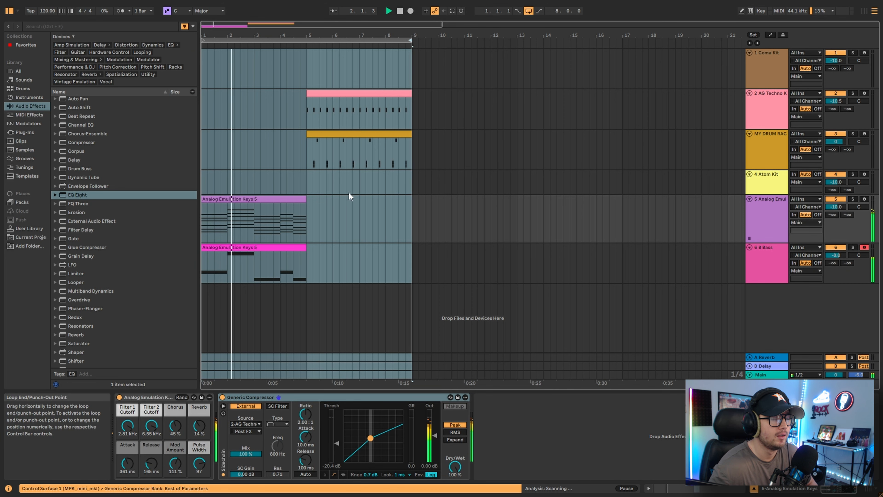
# Duplicate the B Bass and Analog Emulation Keys clips to bar 5 and delete the first bass clip.
pyautogui.click(268, 247)
pyautogui.hotkey('ctrl', 'd')
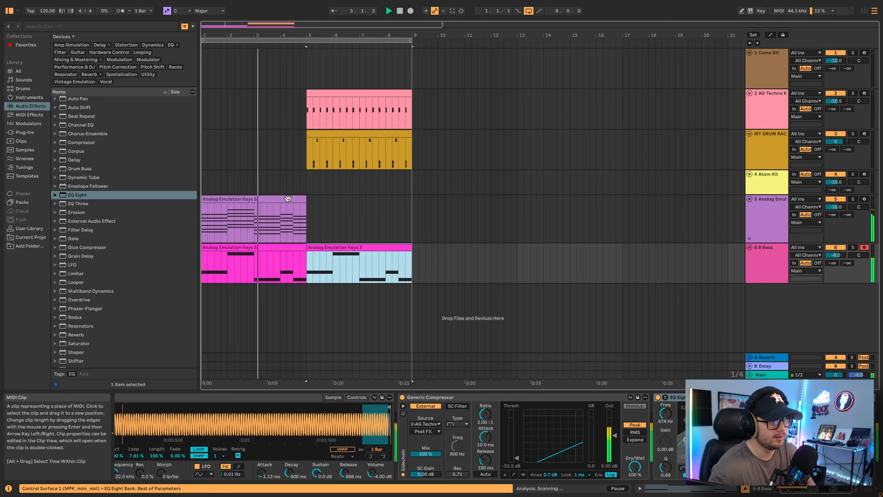
pyautogui.click(287, 199)
pyautogui.hotkey('ctrl', 'd')
pyautogui.click(278, 248)
pyautogui.press('Delete')
pyautogui.scroll(-1, 449, 230)
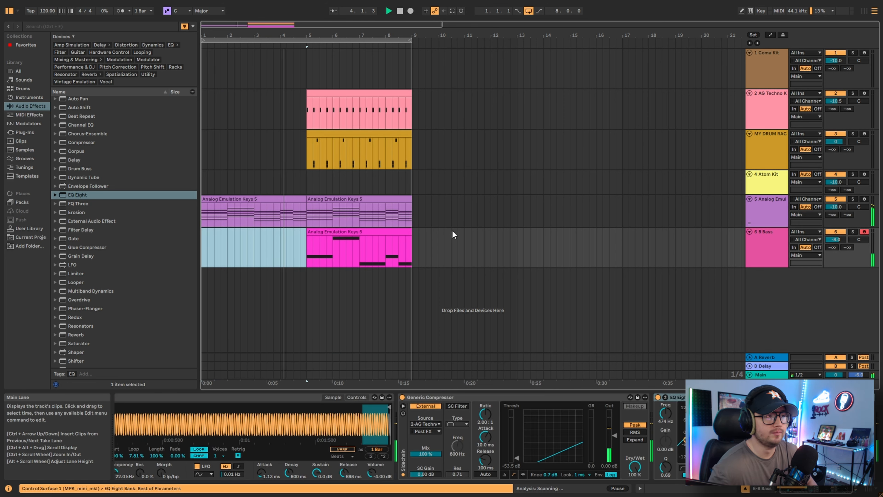
pyautogui.scroll(2, 453, 237)
pyautogui.scroll(-2, 438, 183)
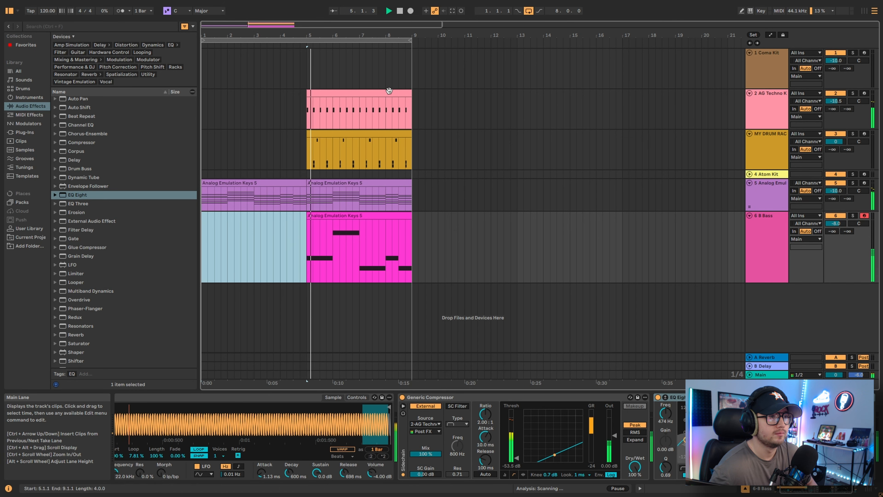
# Duplicate both drum clips to bar 9 and delete the AG Techno Kit clip from bars 5 to 8.
pyautogui.click(389, 125)
pyautogui.keyDown('shift'); pyautogui.click(389, 133); pyautogui.keyUp('shift')
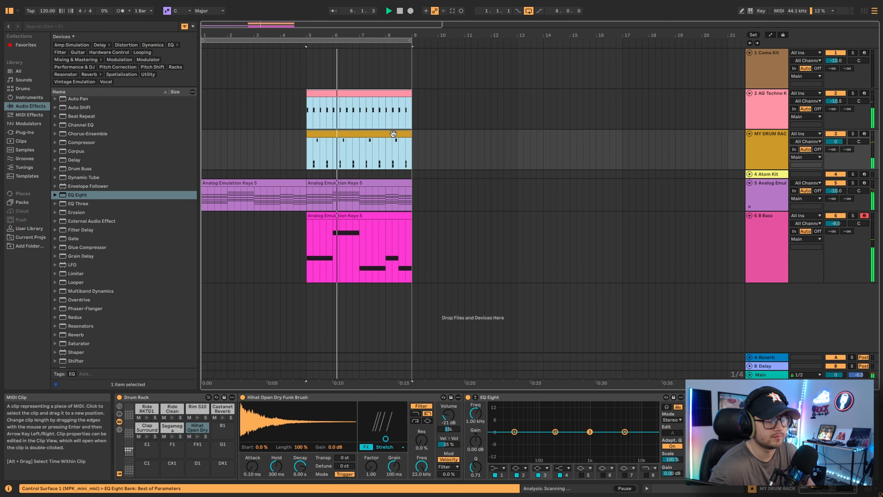
pyautogui.hotkey('ctrl', 'd')
pyautogui.click(386, 94)
pyautogui.press('Delete')
pyautogui.click(392, 135)
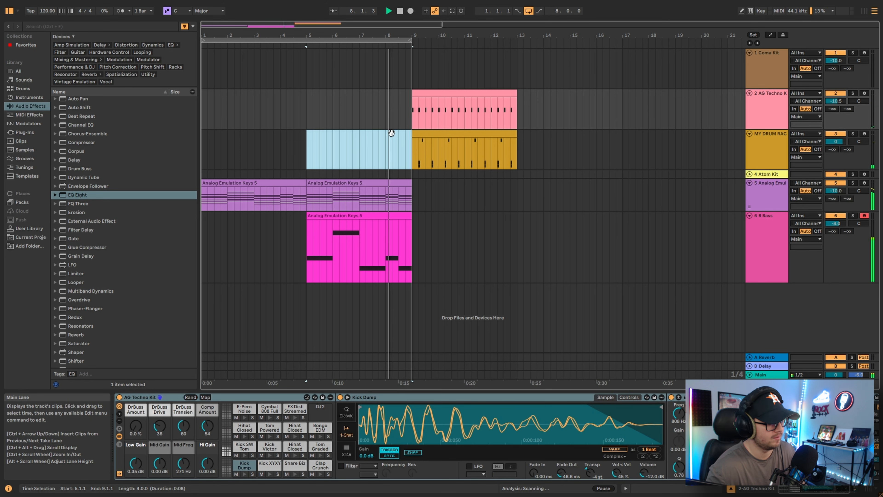
# Extend the loop to 12 bars, ending at bar 13, and move the Atom Kit track above AG Techno Kit.
pyautogui.moveTo(413, 46); pyautogui.dragTo(517, 46)
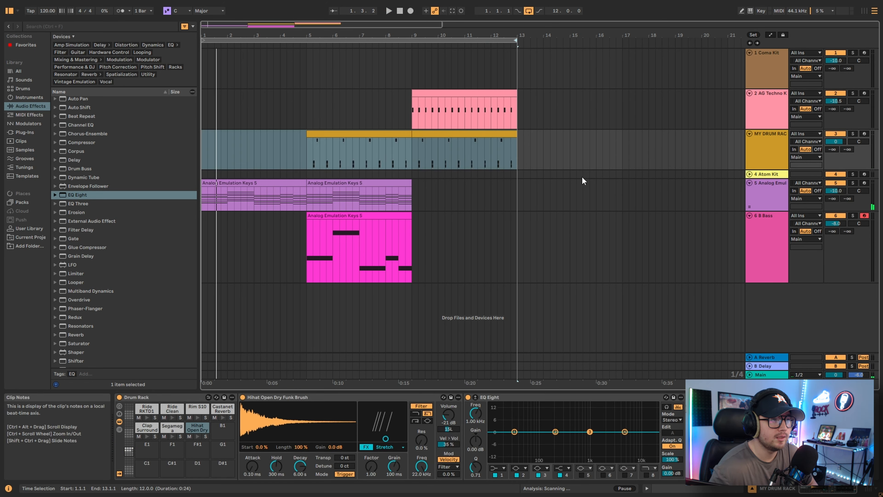
pyautogui.click(749, 174)
pyautogui.moveTo(757, 174); pyautogui.dragTo(748, 113)
pyautogui.click(258, 199)
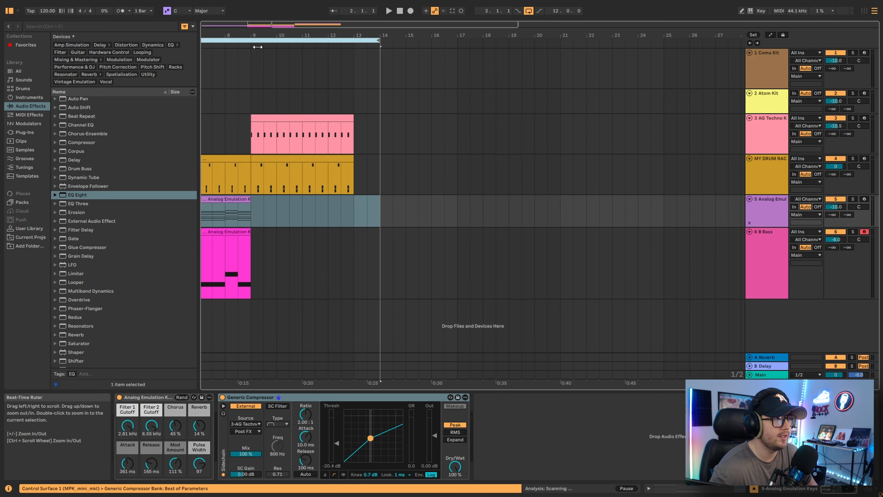
# Name the locator at bar 1 INTRO and add a DRUMS locator at bar 9.
pyautogui.write('INTRO')
pyautogui.press('Return')
pyautogui.click(227, 59)
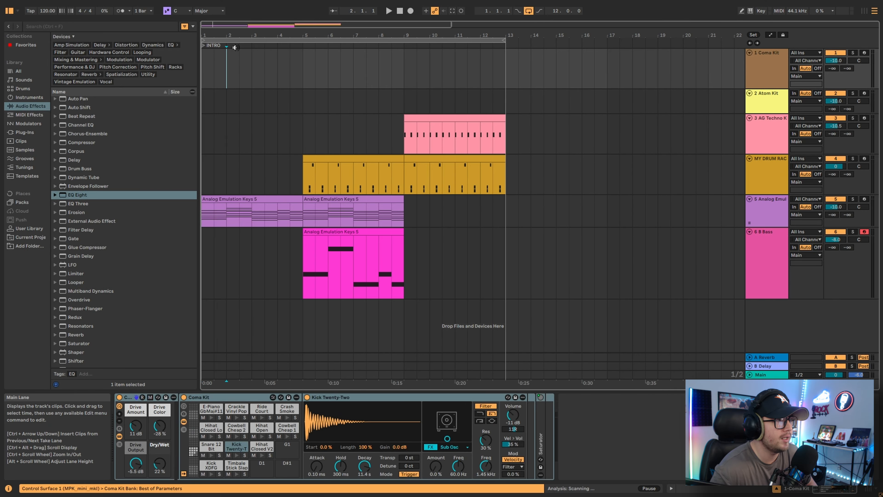
pyautogui.rightClick(403, 47)
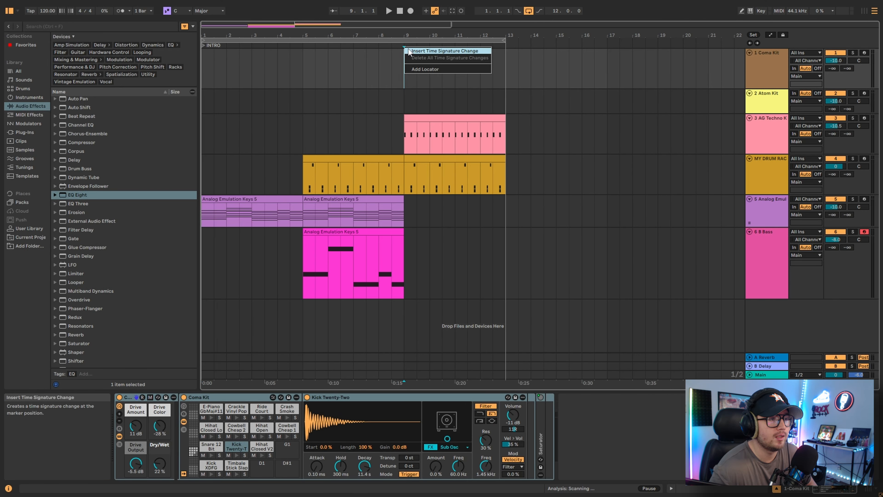
pyautogui.click(430, 68)
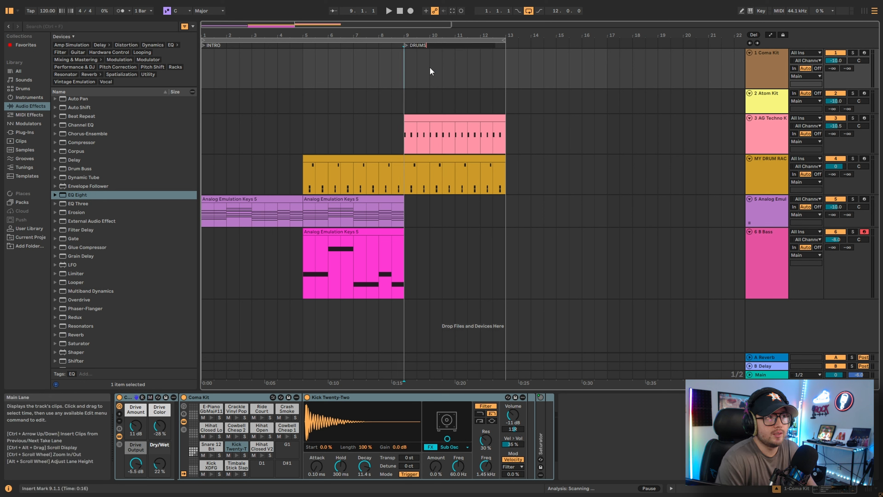
pyautogui.press('Return')
# Add a locator named MELODY CHANGE at bar 5.
pyautogui.rightClick(303, 47)
pyautogui.click(329, 68)
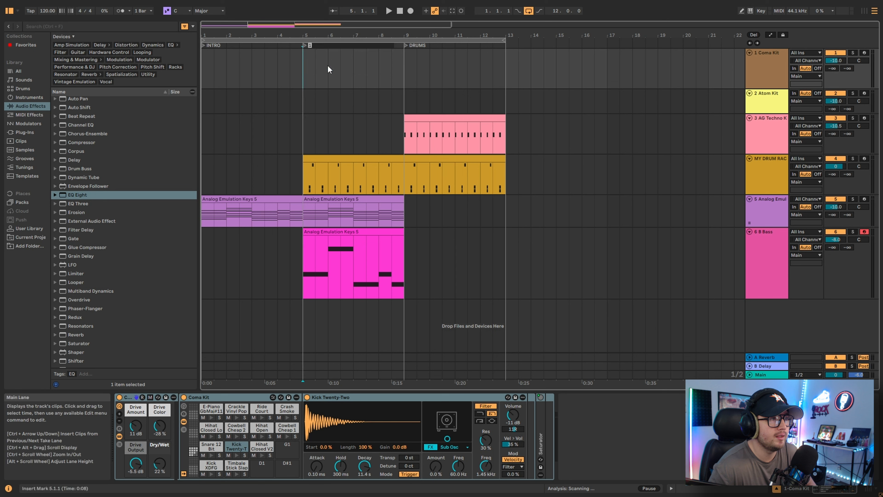
pyautogui.write('MELODY CH')
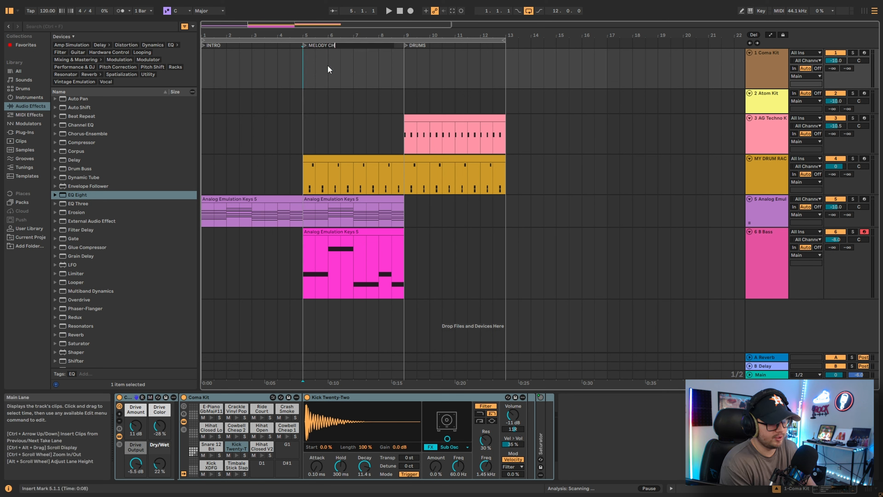
pyautogui.write('ANGE')
pyautogui.click(327, 65)
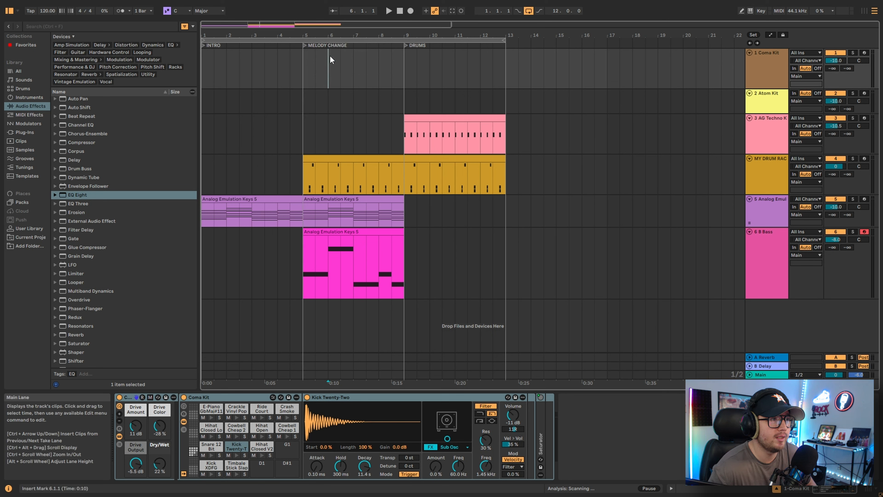
# Play the arrangement from bar 6 and again from the INTRO at bar 1.
pyautogui.press('space')
pyautogui.rightClick(333, 47)
pyautogui.press('Escape')
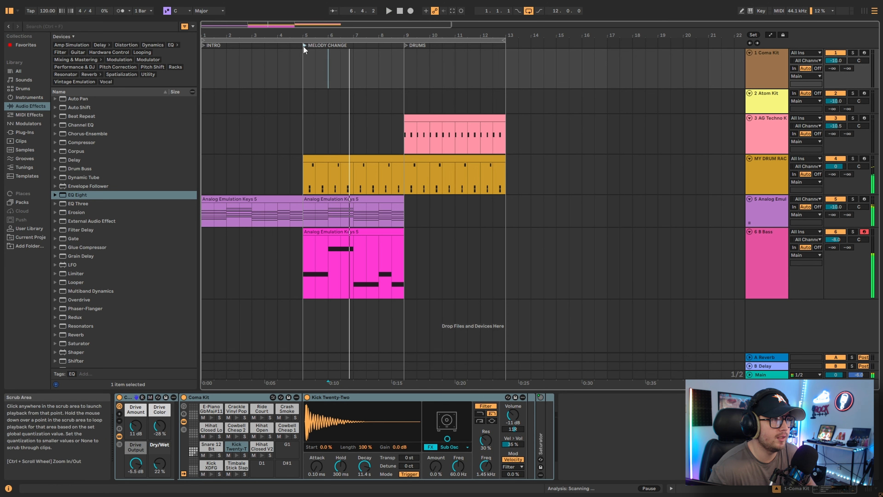
pyautogui.click(303, 46)
pyautogui.press('space')
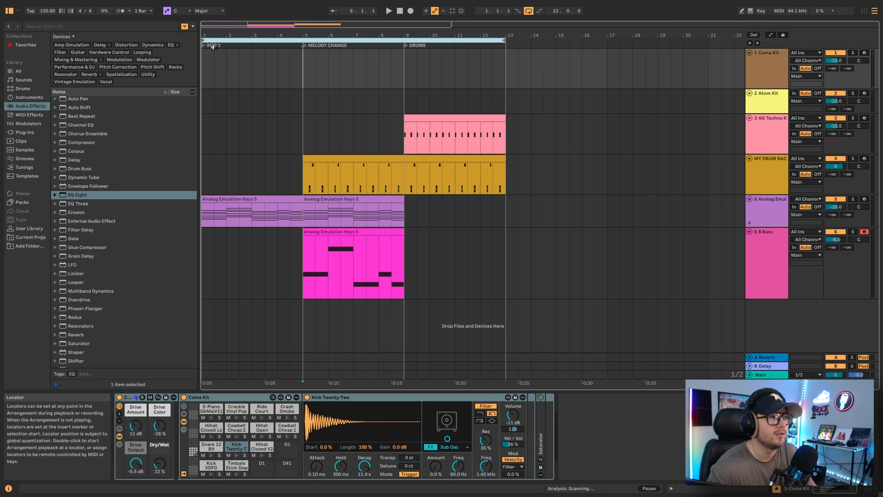
pyautogui.click(214, 35)
pyautogui.click(225, 38)
pyautogui.press('space')
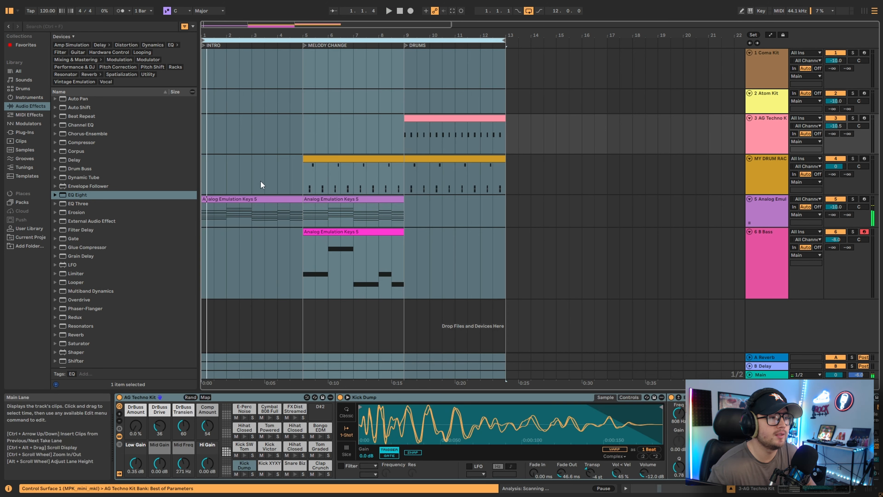
# Duplicate the Analog Emulation Keys track and recolor the copy's clip in bars 1 to 4 cyan.
pyautogui.click(263, 199)
pyautogui.hotkey('ctrl', 'd')
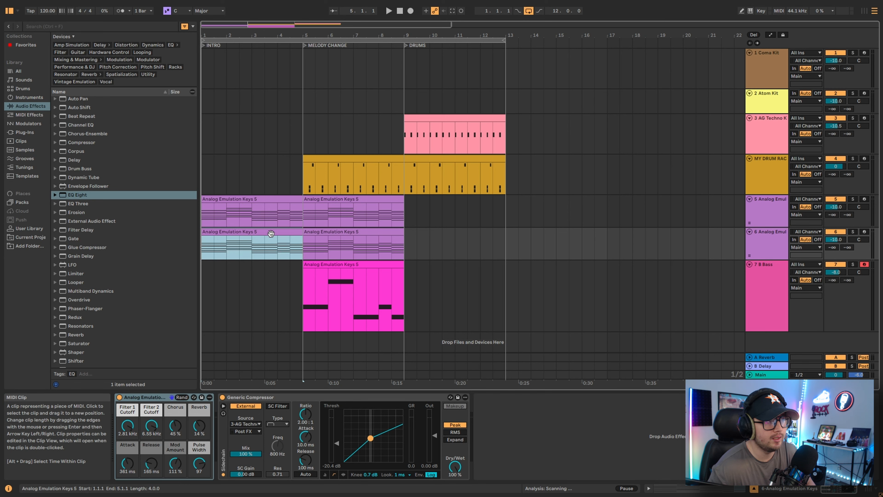
pyautogui.rightClick(267, 231)
pyautogui.click(342, 409)
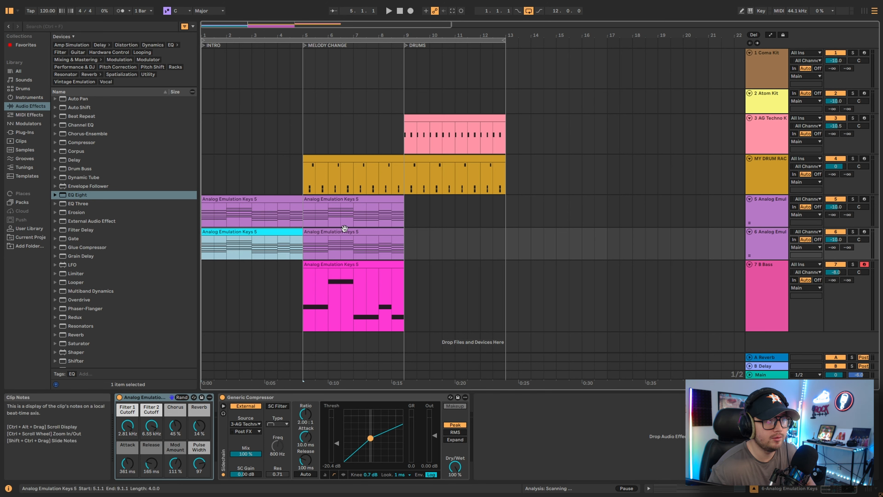
# Delete the original track's intro keys clip and the copy's clip in bars 5 to 8, and rename the copied track SOFT PAD.
pyautogui.click(282, 208)
pyautogui.press('Delete')
pyautogui.click(389, 248)
pyautogui.press('Delete')
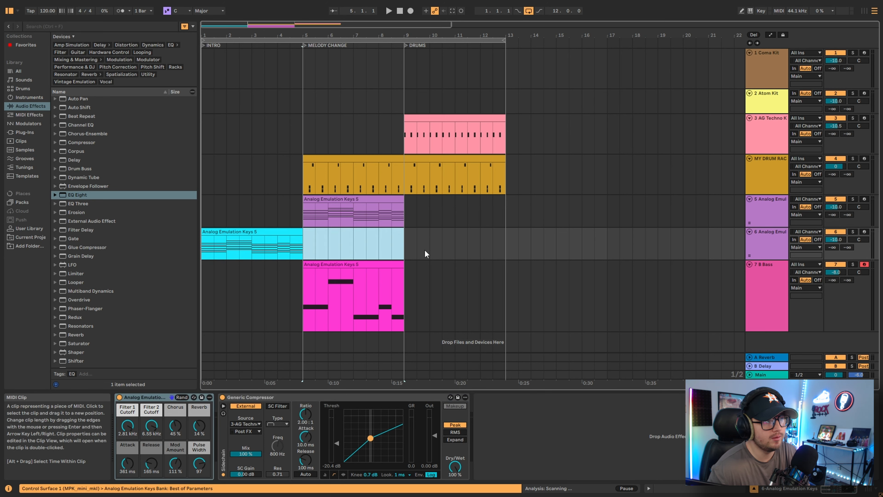
pyautogui.click(779, 251)
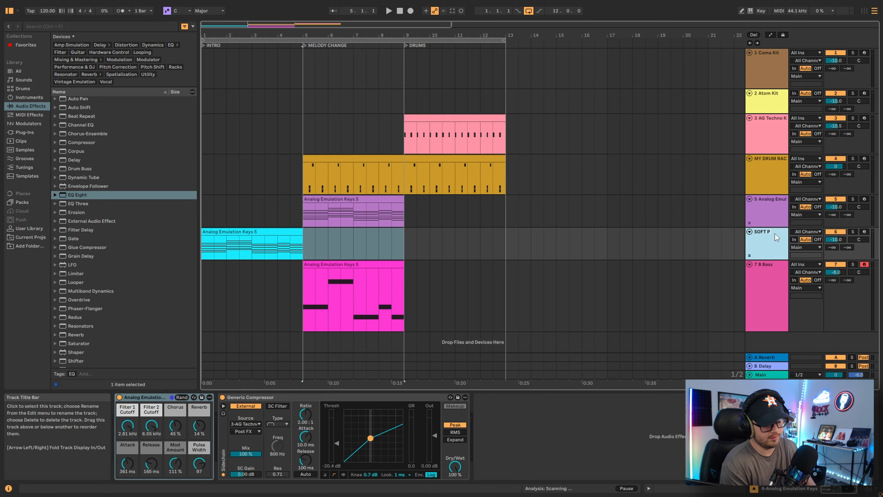
pyautogui.click(582, 232)
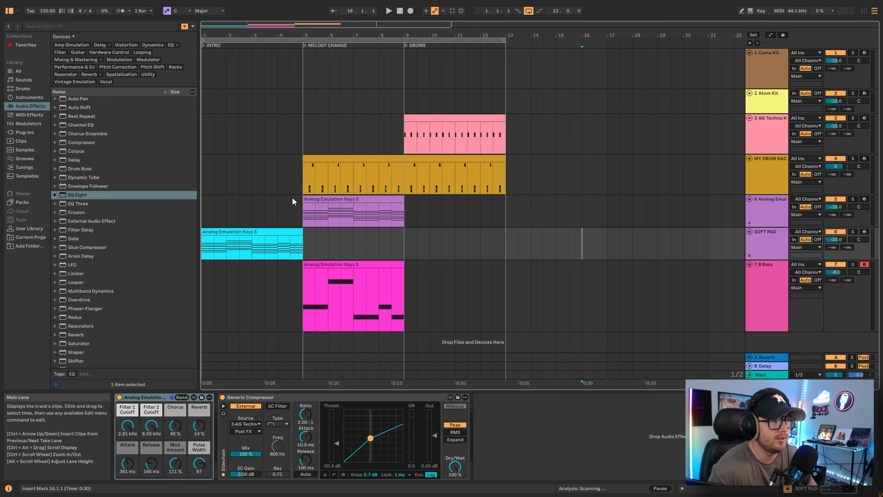
# Play the arrangement from the DRUMS locator at bar 9.
pyautogui.click(305, 157)
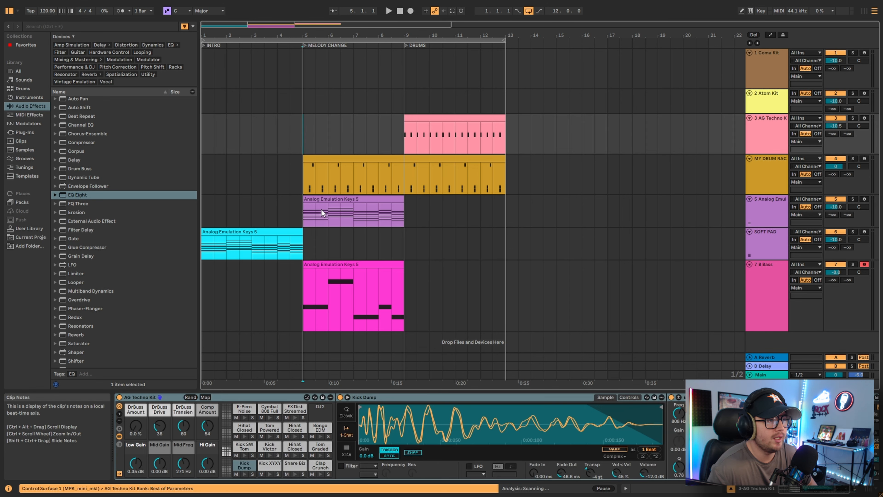
pyautogui.click(328, 199)
pyautogui.click(408, 55)
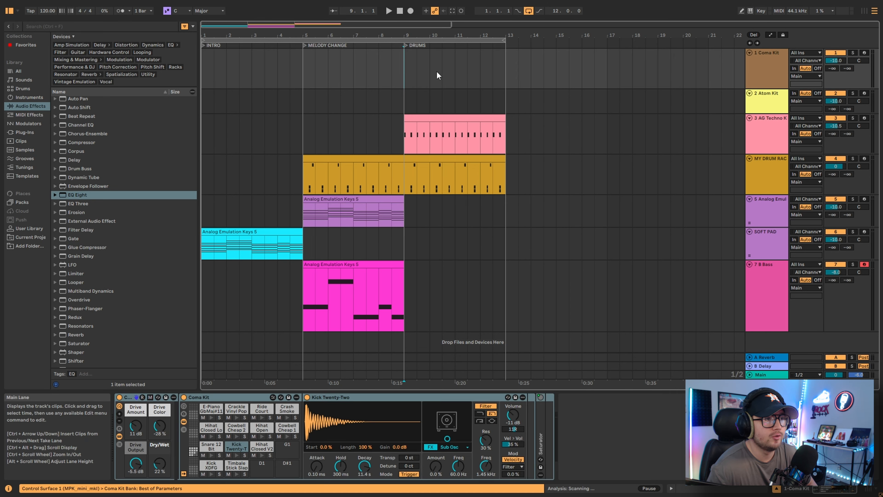
pyautogui.press('space')
pyautogui.moveTo(349, 35); pyautogui.dragTo(387, 29)
pyautogui.press('space')
# Add a locator named ADD DROP VARIATION at bar 13.
pyautogui.rightClick(438, 44)
pyautogui.click(452, 67)
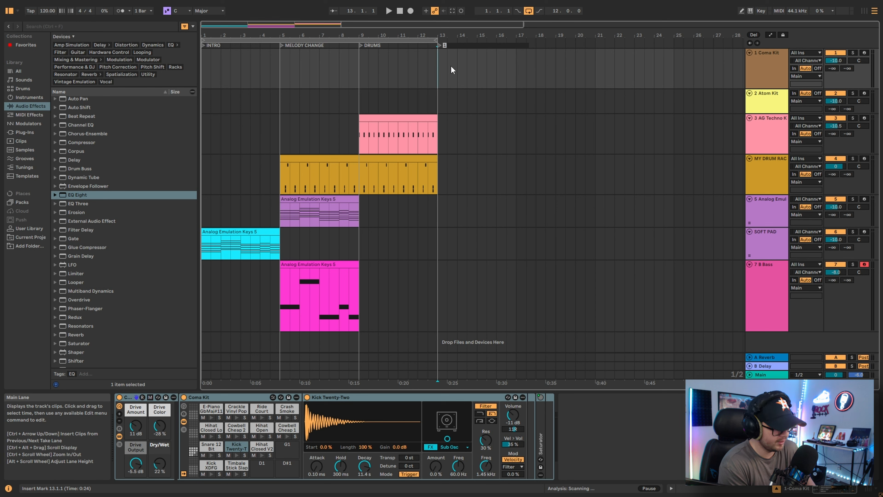
pyautogui.write('ADD DROP VARIATION')
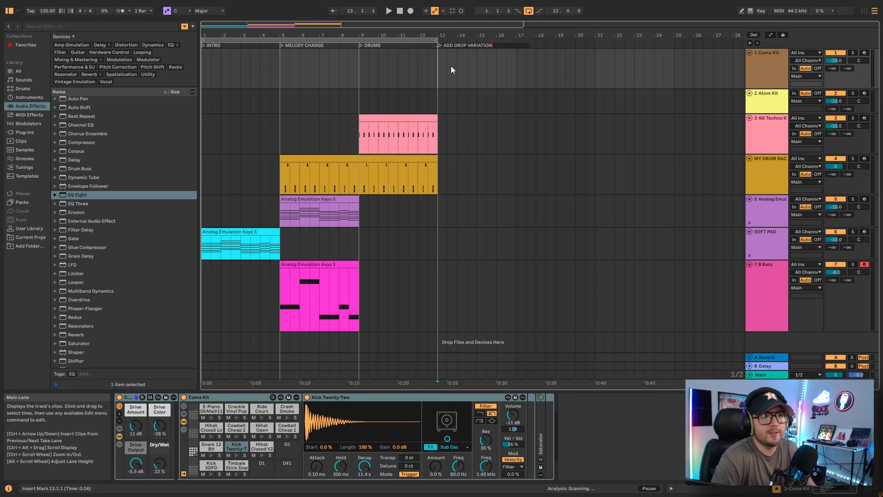
pyautogui.click(457, 66)
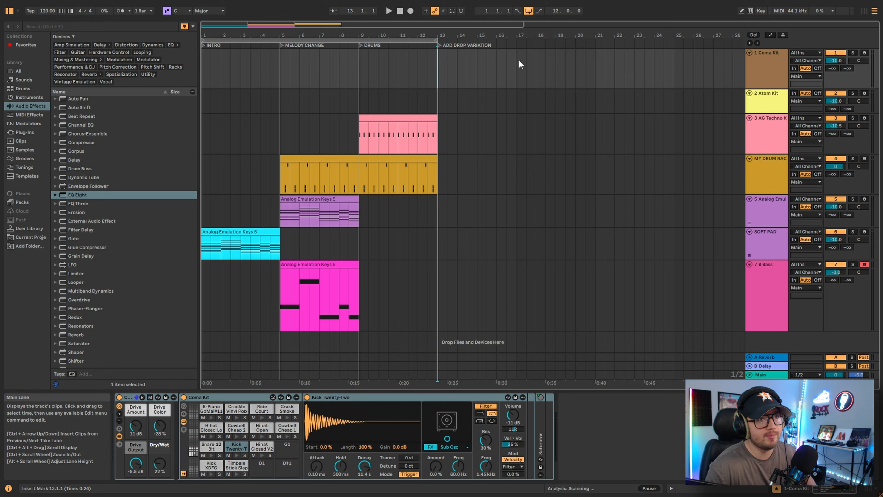
# Rename the locator at bar 13 to PLUCKS.
pyautogui.rightClick(478, 46)
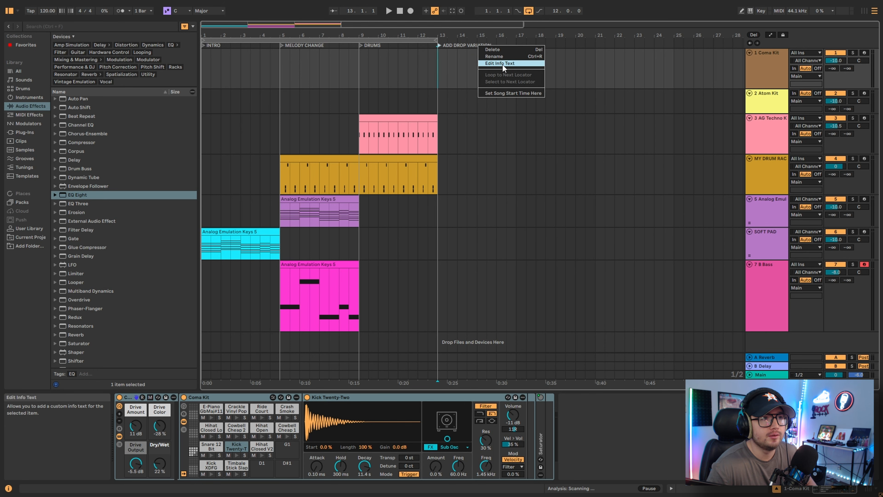
pyautogui.click(503, 57)
pyautogui.write('plucks')
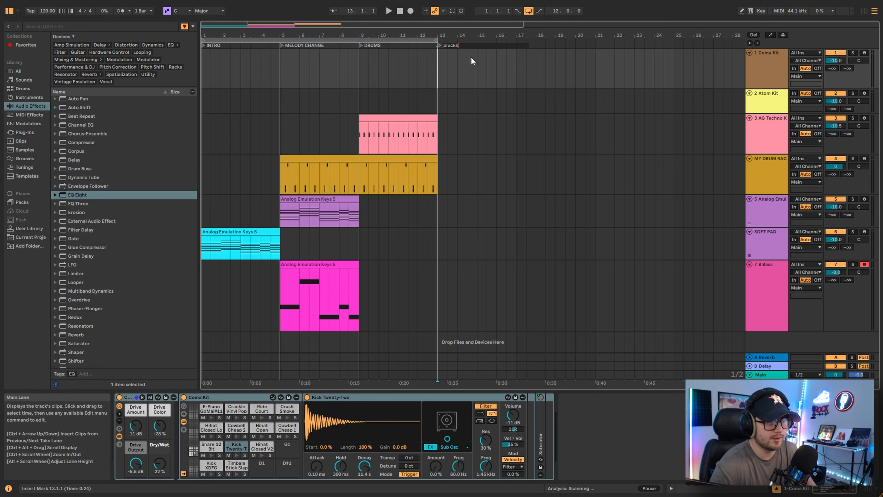
pyautogui.click(516, 62)
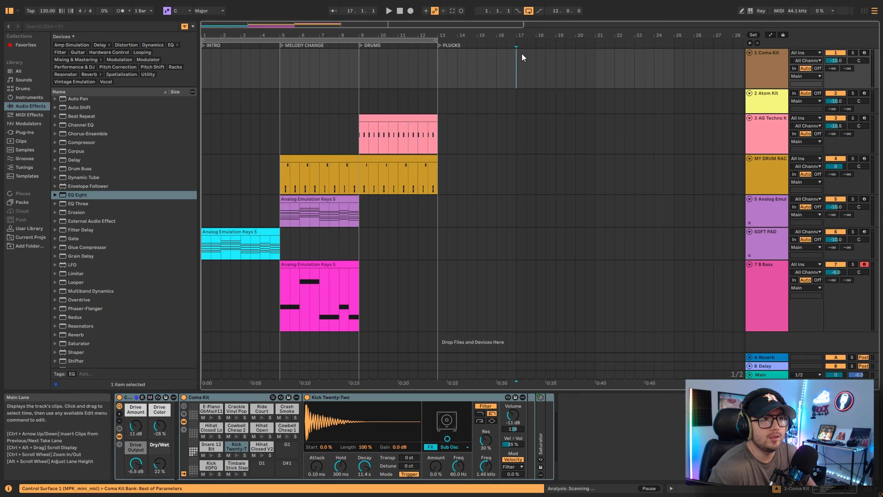
# Add a BUILDUP locator at bar 17 and a DROP locator at bar 21.
pyautogui.rightClick(517, 42)
pyautogui.click(532, 66)
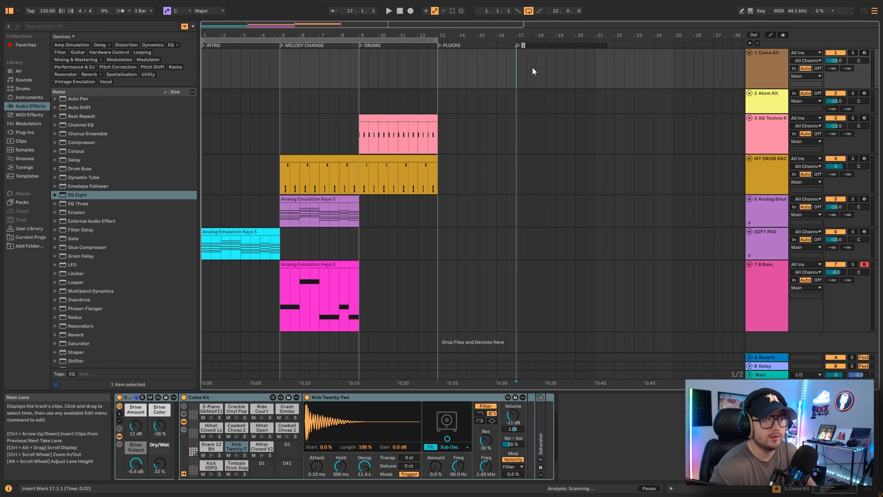
pyautogui.write('buildup')
pyautogui.press('Return')
pyautogui.rightClick(595, 43)
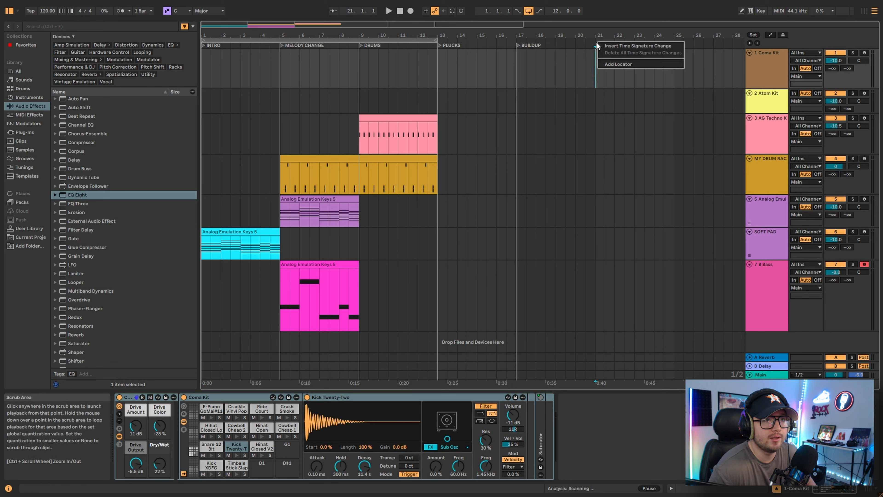
pyautogui.click(613, 64)
pyautogui.click(613, 63)
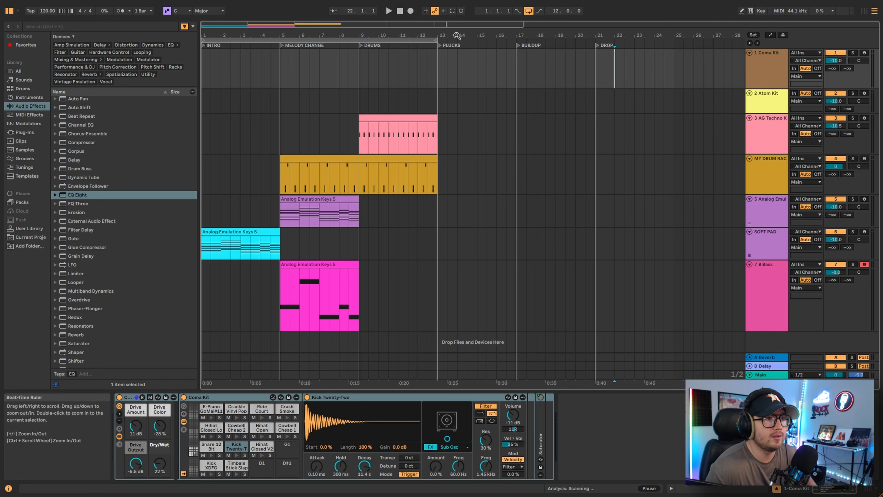
# Extend the loop to 28 bars, ending at bar 29, and highlight the DRUMS and PLUCKS sections across all tracks.
pyautogui.scroll(-3, 386, 36)
pyautogui.moveTo(378, 41); pyautogui.dragTo(604, 47)
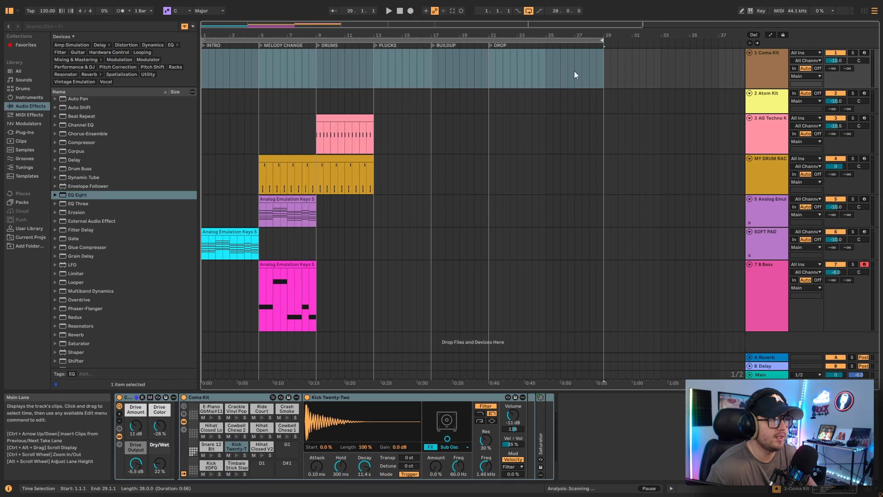
pyautogui.moveTo(315, 71); pyautogui.dragTo(233, 263)
pyautogui.moveTo(317, 67); pyautogui.dragTo(430, 278)
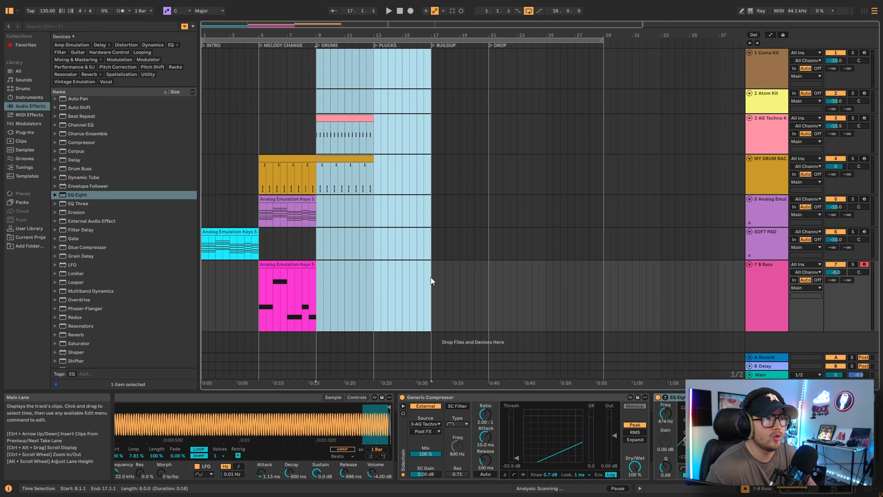
pyautogui.click(495, 70)
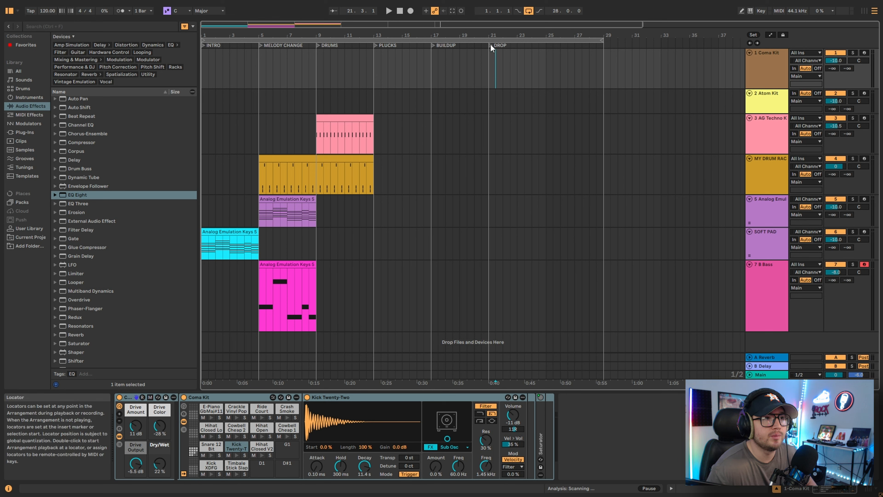
# Try moving the DROP locator further along the timeline, and undo the move.
pyautogui.moveTo(491, 45)
pyautogui.mouseDown()
pyautogui.moveTo(547, 49)
pyautogui.moveTo(535, 30)
pyautogui.moveTo(535, 44)
pyautogui.mouseUp()
pyautogui.hotkey('ctrl', 'z')
pyautogui.moveTo(473, 34); pyautogui.dragTo(392, 27)
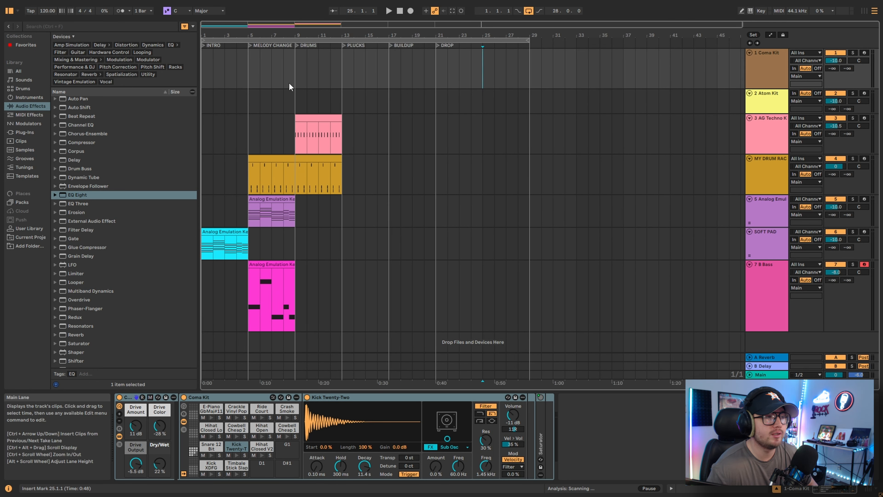
# Play the arrangement from the MELODY CHANGE locator at bar 5 and select the SOFT PAD clip.
pyautogui.moveTo(283, 36); pyautogui.dragTo(440, 32)
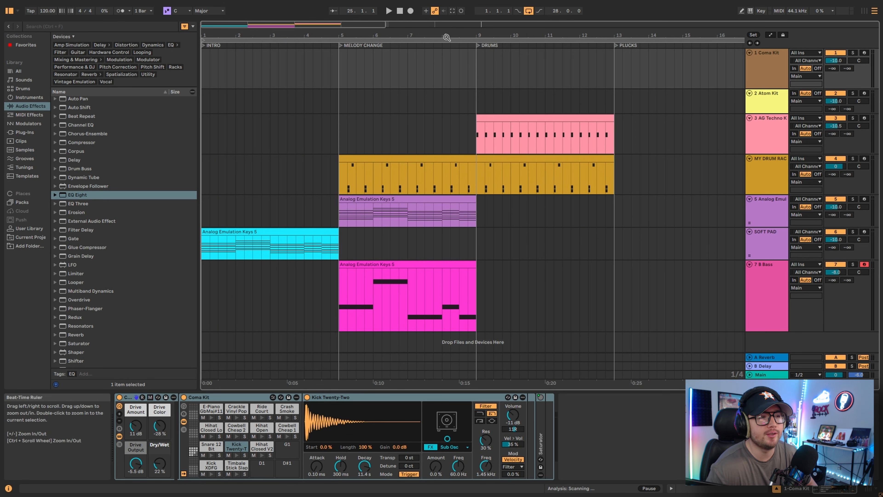
pyautogui.click(394, 56)
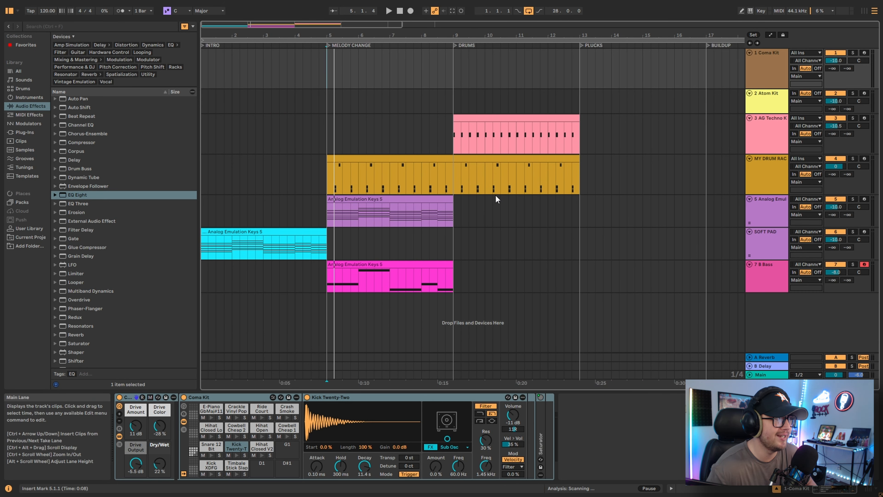
pyautogui.click(275, 231)
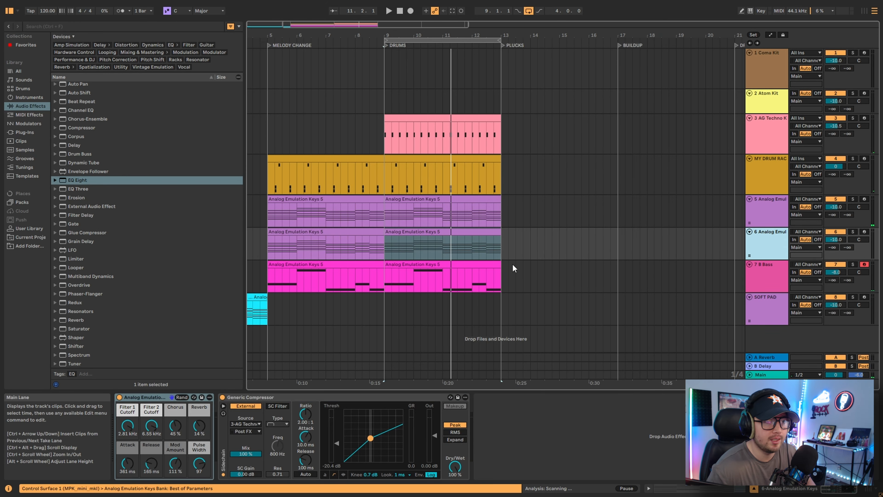
# Delete both clips in bars 5 to 12 from the duplicated Analog Emulation Keys track above B Bass.
pyautogui.moveTo(523, 244); pyautogui.dragTo(274, 244)
pyautogui.press('Delete')
pyautogui.click(385, 248)
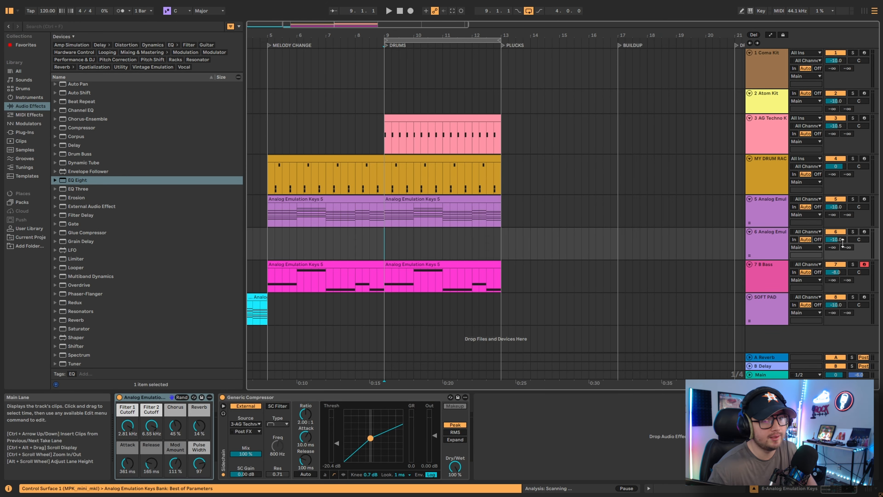
# Arm the emptied Analog Emulation Keys track for recording and preview Banjo.adv from the Sounds library.
pyautogui.click(865, 232)
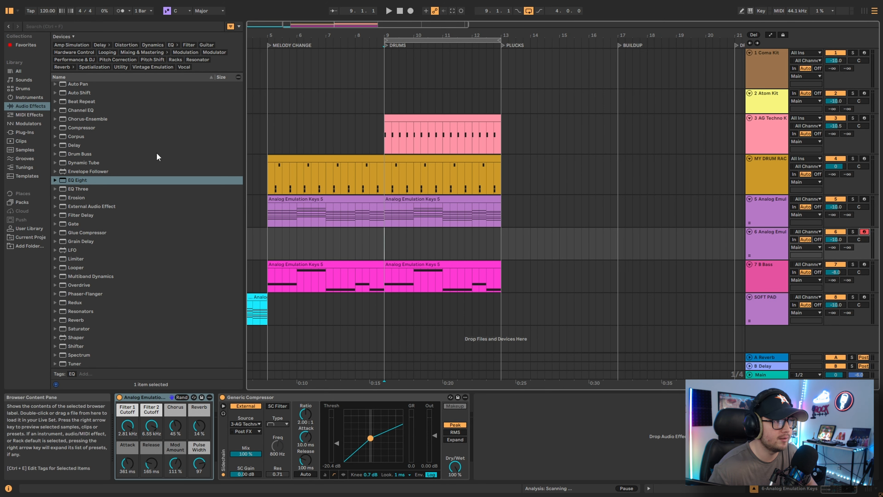
pyautogui.click(24, 80)
pyautogui.click(145, 199)
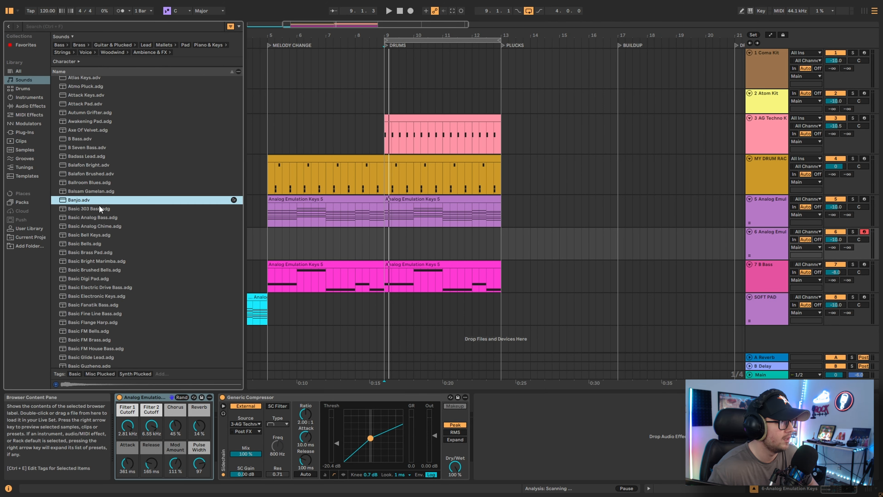
# Preview Balafon Bright.adv from the Sounds library and load Awakening Pad.adg onto the SOFT PAD track.
pyautogui.click(124, 165)
pyautogui.click(99, 121)
pyautogui.scroll(2, 109, 206)
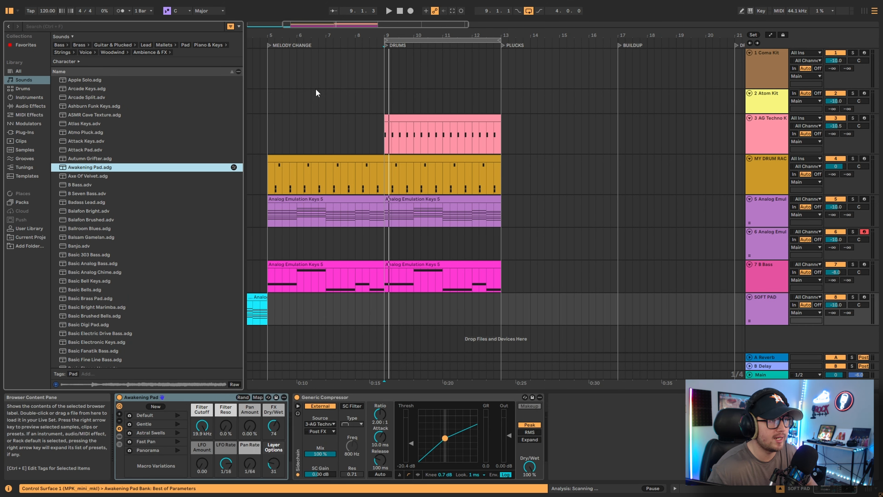
# Solo the SOFT PAD track and play its clip from the start of the INTRO section.
pyautogui.doubleClick(319, 33)
pyautogui.click(316, 283)
pyautogui.click(319, 296)
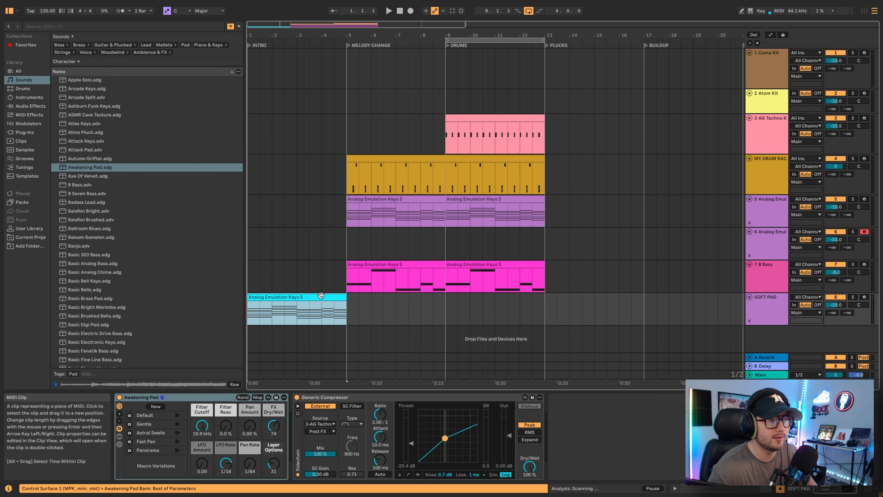
pyautogui.click(853, 298)
pyautogui.press('space')
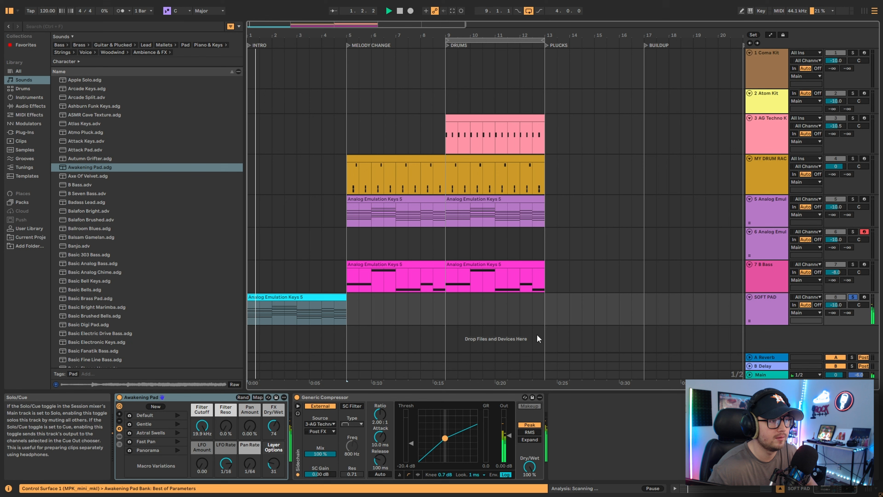
# Lower the SOFT PAD track's volume to about -15.4 dB and add an EQ Eight to its device chain.
pyautogui.doubleClick(282, 297)
pyautogui.press('space')
pyautogui.moveTo(842, 305); pyautogui.dragTo(842, 313)
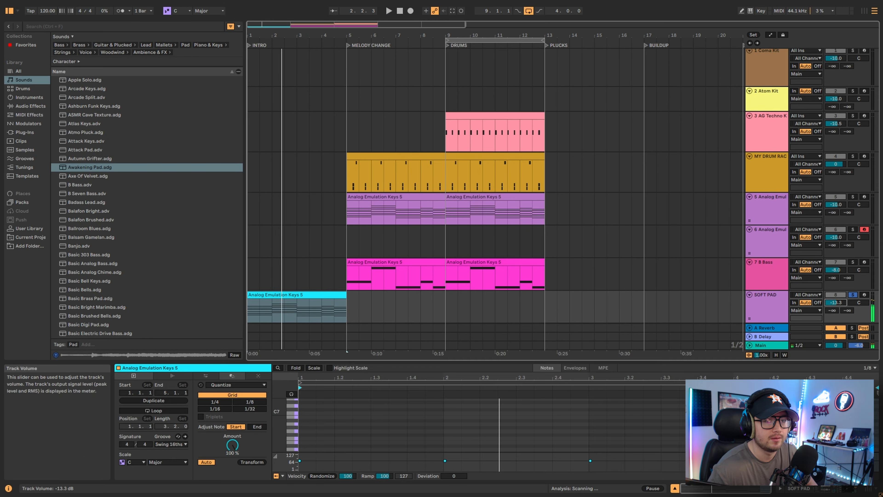
pyautogui.doubleClick(763, 307)
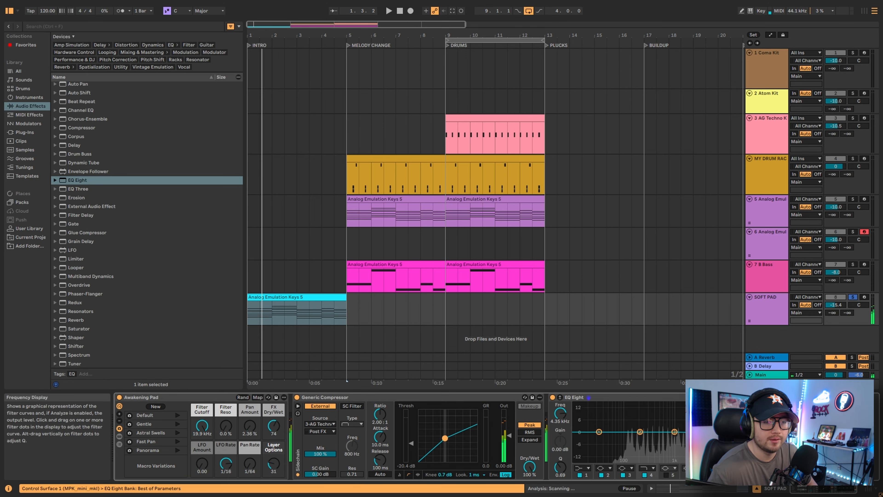
# Set the SOFT PAD track's volume to -16 dB in the mixer, play it, and return to the arrangement.
pyautogui.press('Tab')
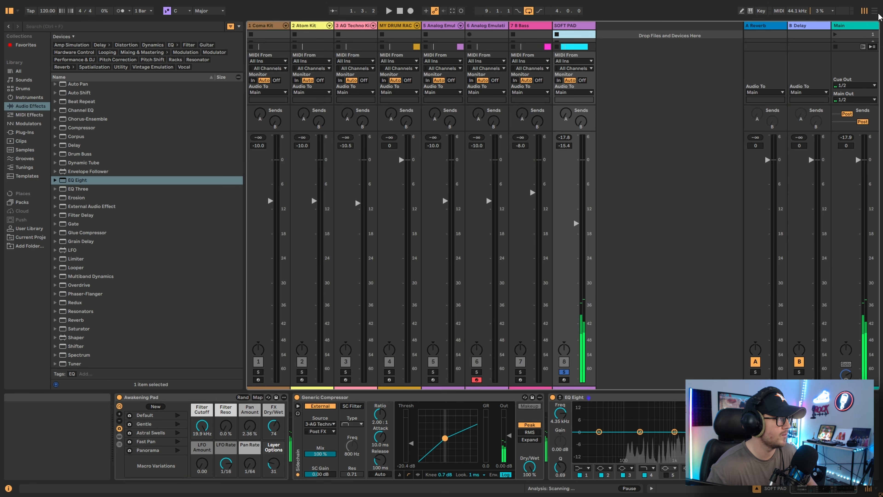
pyautogui.press('space')
pyautogui.press('space')
pyautogui.click(571, 145)
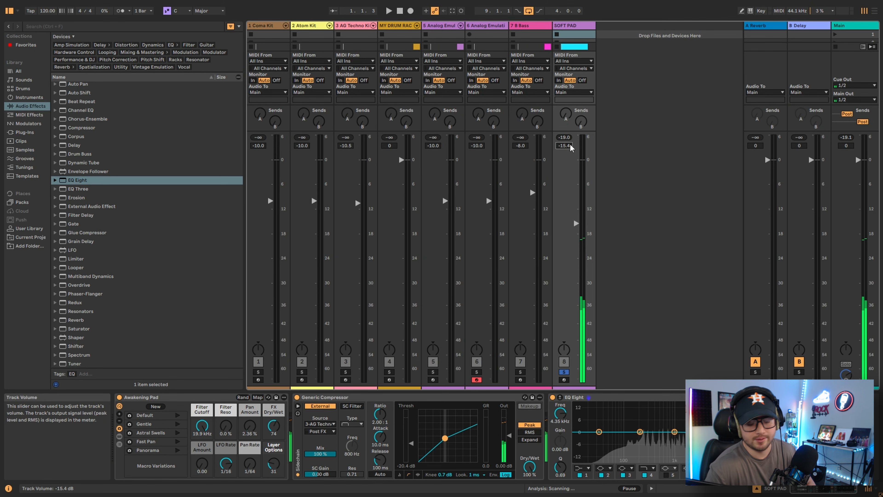
pyautogui.write('-16')
pyautogui.press('Return')
pyautogui.press('space')
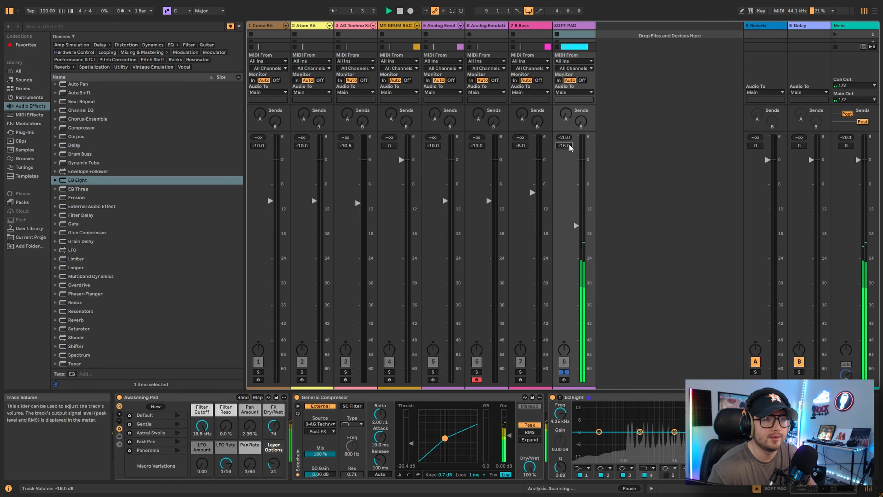
pyautogui.click(875, 11)
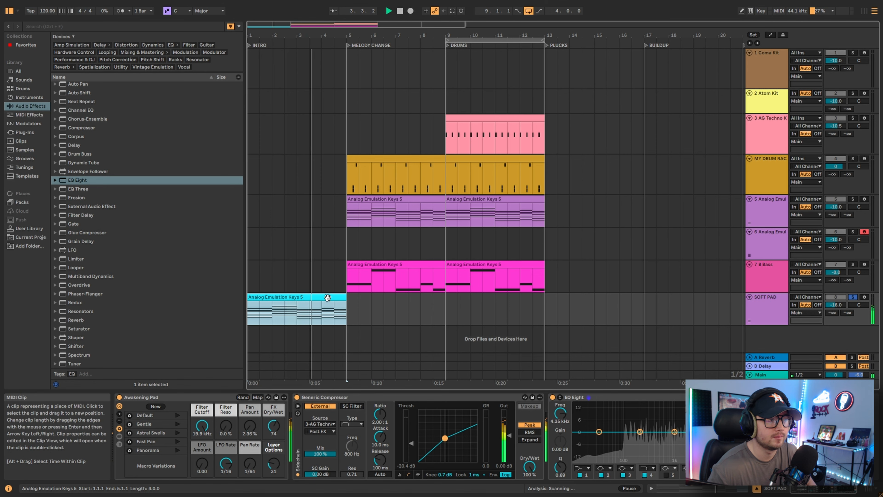
# Transpose all notes of the SOFT PAD clip down one octave and turn Awakening Pad's Filter Cutoff down to 26 Hz.
pyautogui.hotkey('shift', 'Tab')
pyautogui.hotkey('ctrl', 'alt', 'e')
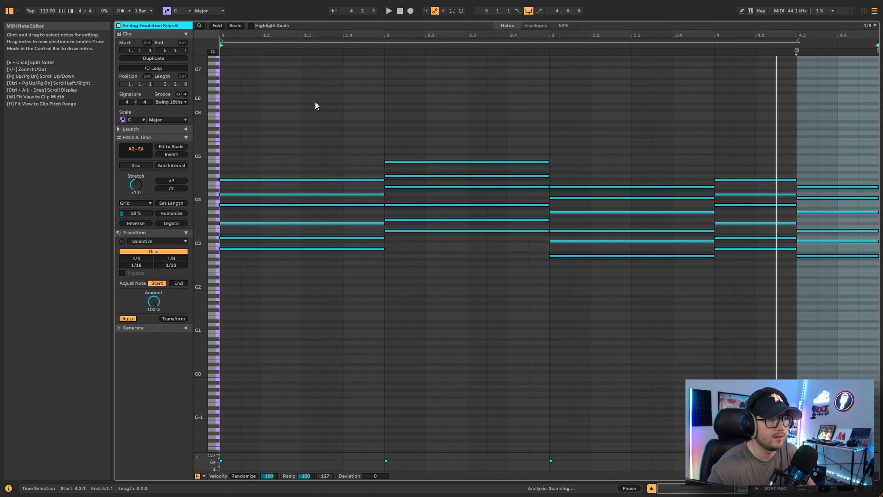
pyautogui.hotkey('ctrl', 'a')
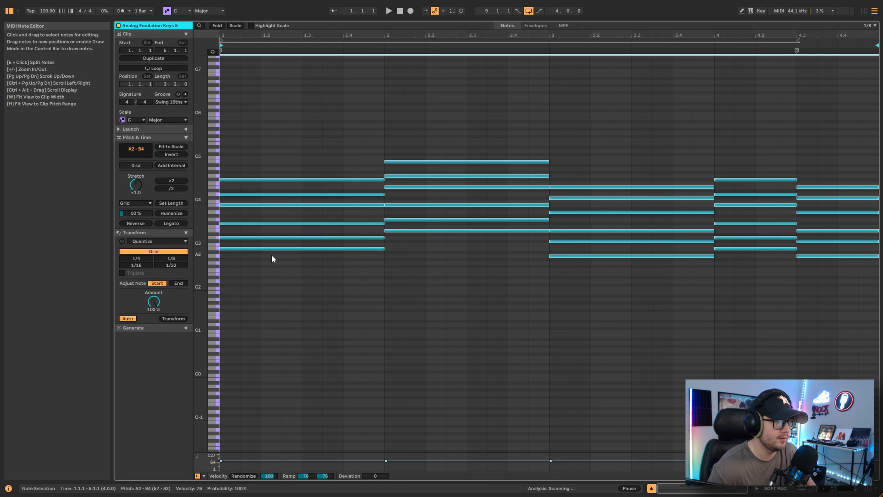
pyautogui.hotkey('shift', 'Down')
pyautogui.press('space')
pyautogui.moveTo(413, 19); pyautogui.dragTo(435, 295)
pyautogui.doubleClick(766, 218)
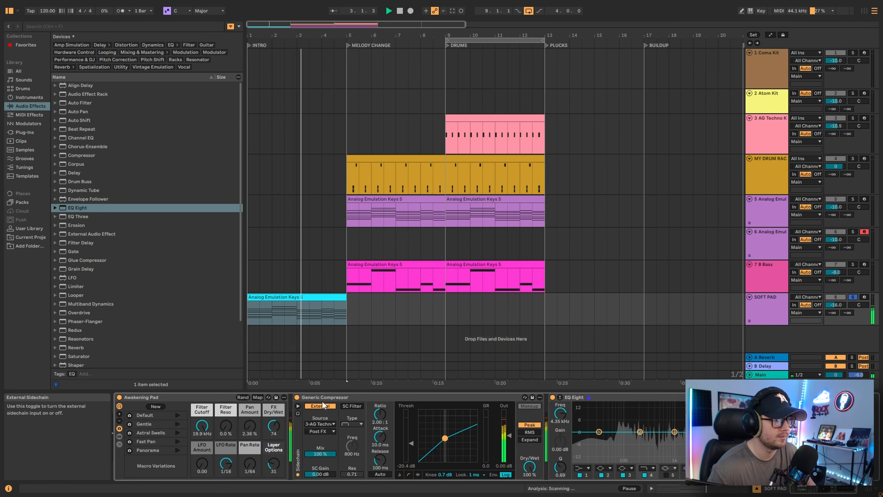
pyautogui.moveTo(202, 425); pyautogui.dragTo(202, 459)
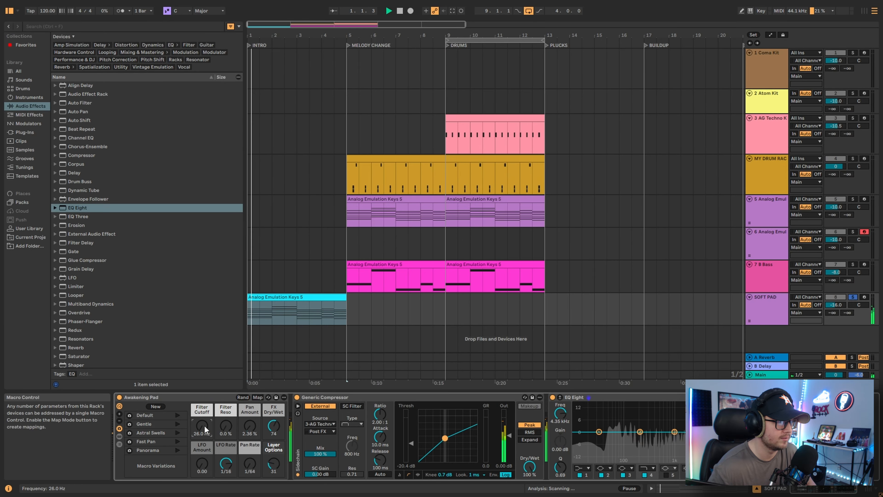
# Duplicate the SOFT PAD clip into bars 5 to 8 and add an Auto Filter with its cutoff at 14.9 kHz.
pyautogui.hotkey('ctrl', 'd')
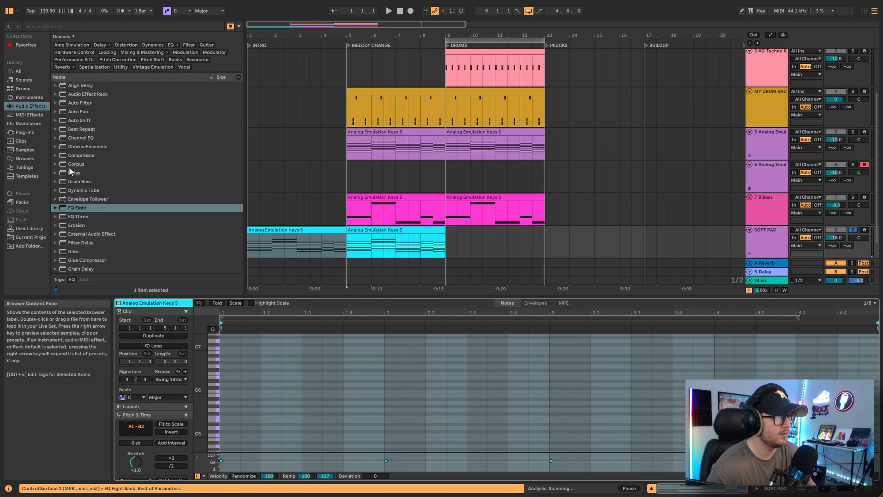
pyautogui.click(61, 104)
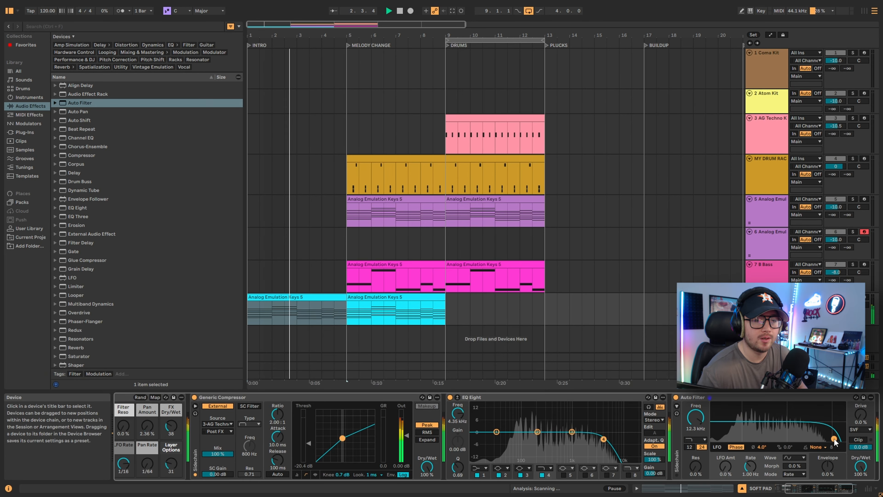
pyautogui.moveTo(843, 439); pyautogui.dragTo(838, 438)
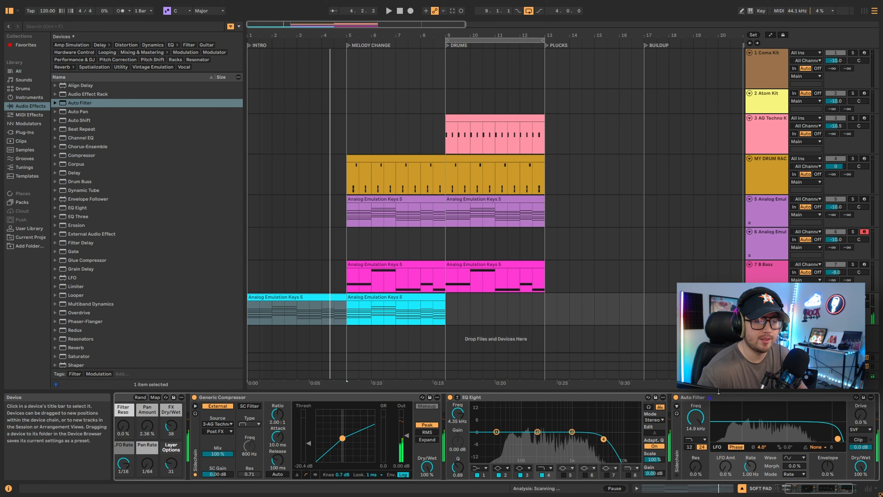
# Turn on automation mode and give the SOFT PAD's Auto Filter Frequency its own automation lane.
pyautogui.click(770, 35)
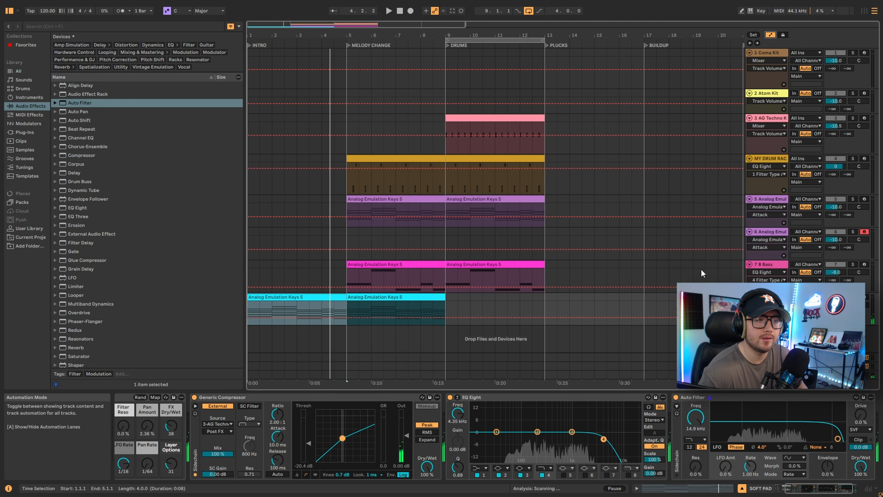
pyautogui.click(697, 422)
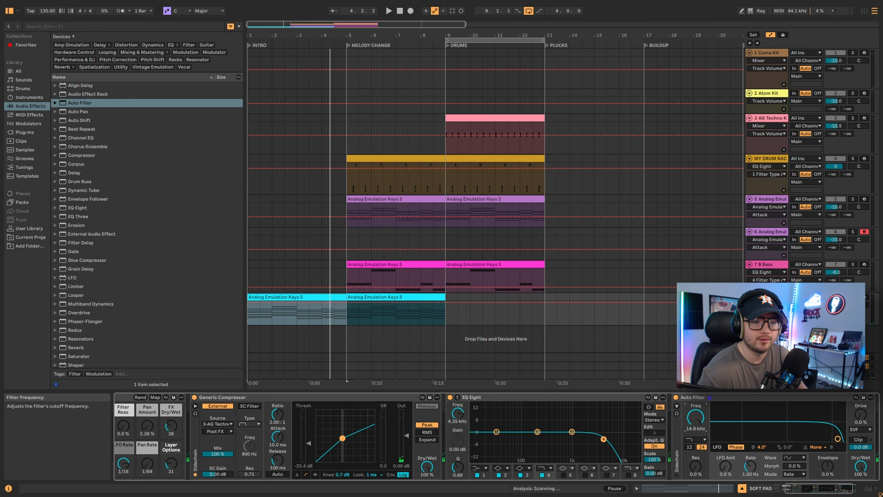
pyautogui.click(784, 321)
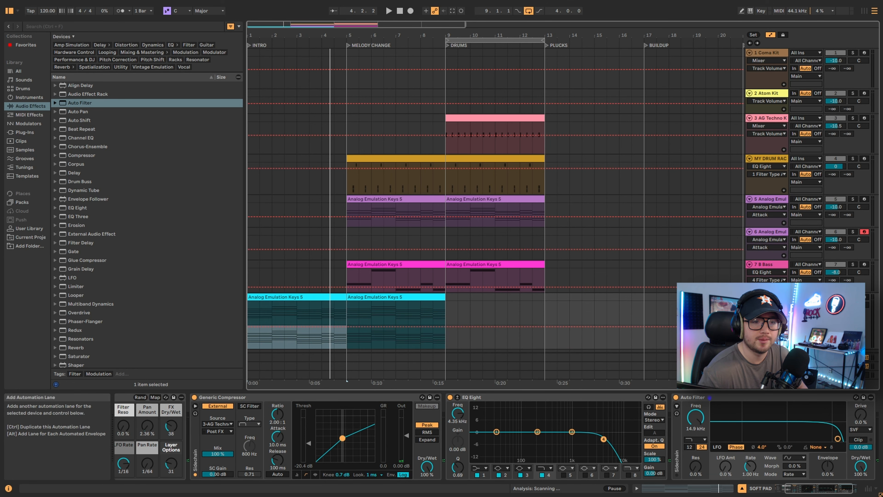
# Draw a rising Auto Filter Frequency ramp to 14.9 kHz across bars 1 to 4, play it, and leave automation mode.
pyautogui.moveTo(346, 340); pyautogui.dragTo(251, 342)
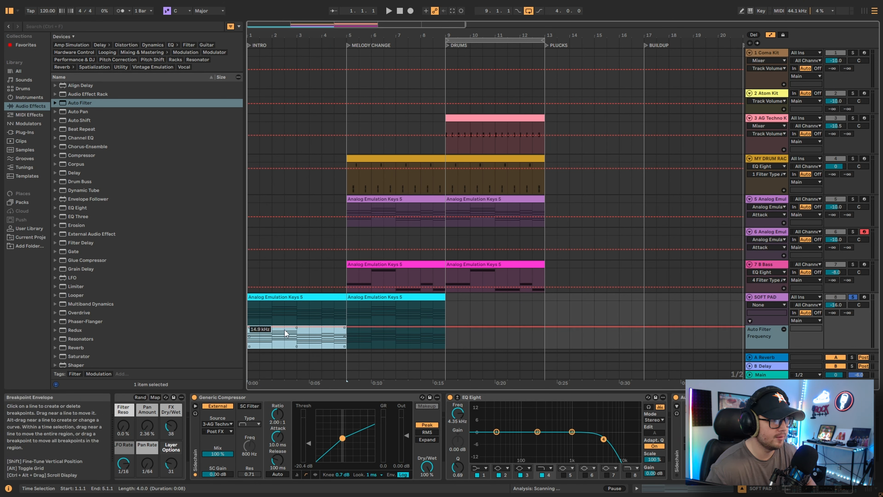
pyautogui.moveTo(250, 328); pyautogui.dragTo(250, 343)
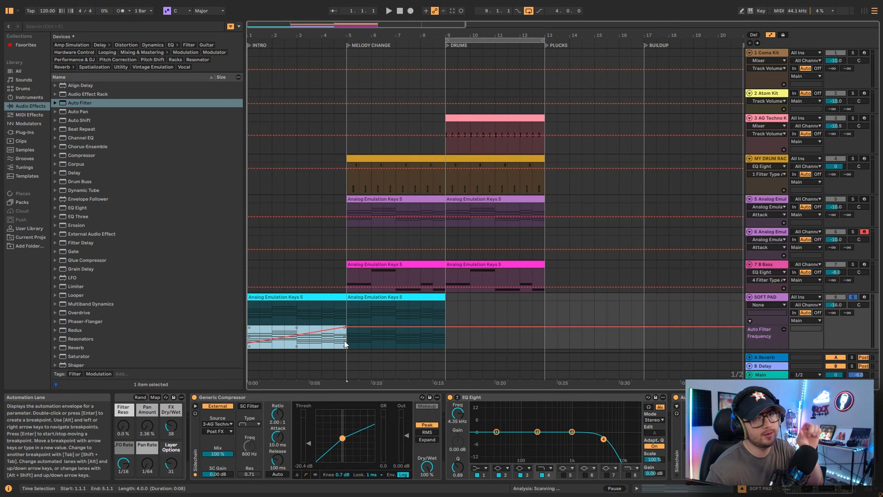
pyautogui.press('space')
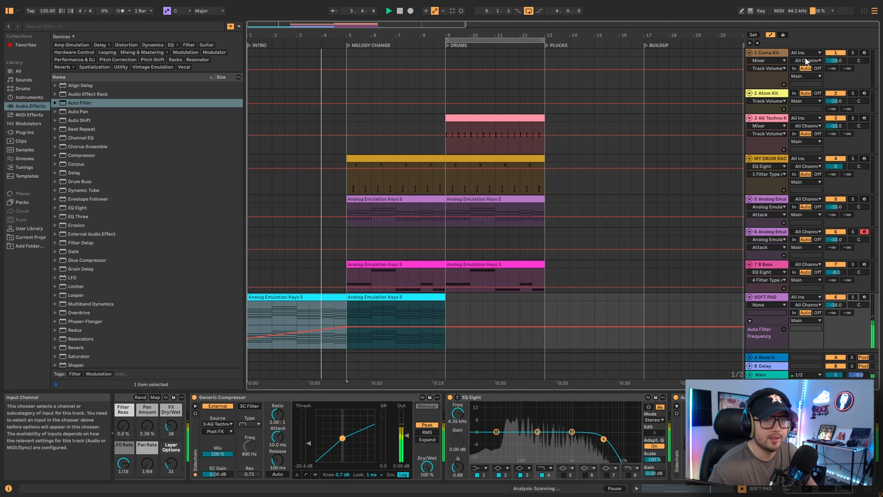
pyautogui.click(772, 34)
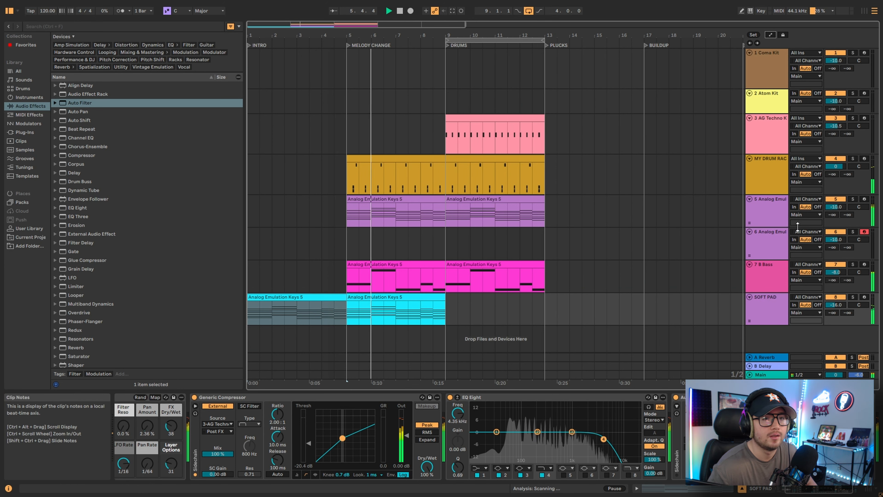
# Copy the Analog Emulation Keys clip from bars 5 to 8 into the INTRO and add an Auto Filter at 14.9 kHz to its track.
pyautogui.click(774, 210)
pyautogui.click(395, 199)
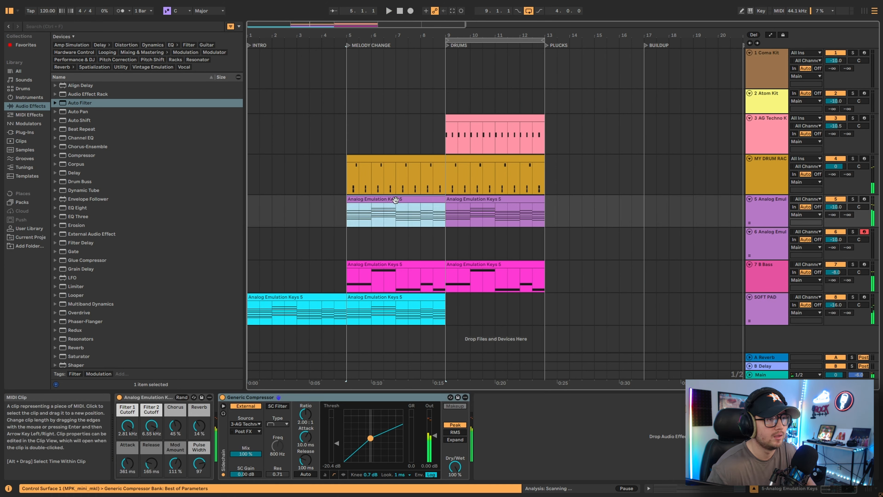
pyautogui.moveTo(397, 201); pyautogui.dragTo(280, 209)
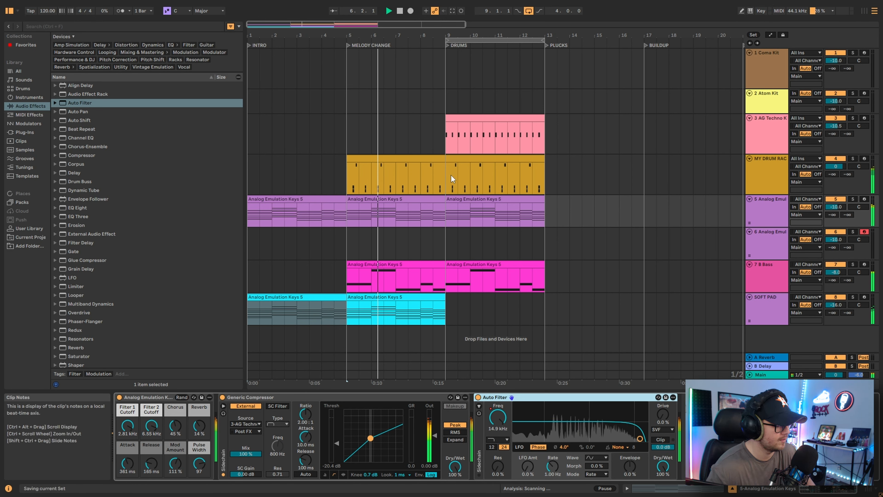
# Play the arrangement and balance the mixer, setting B Bass to -10 dB and the Analog Emulation Keys track to -15 dB.
pyautogui.press('Tab')
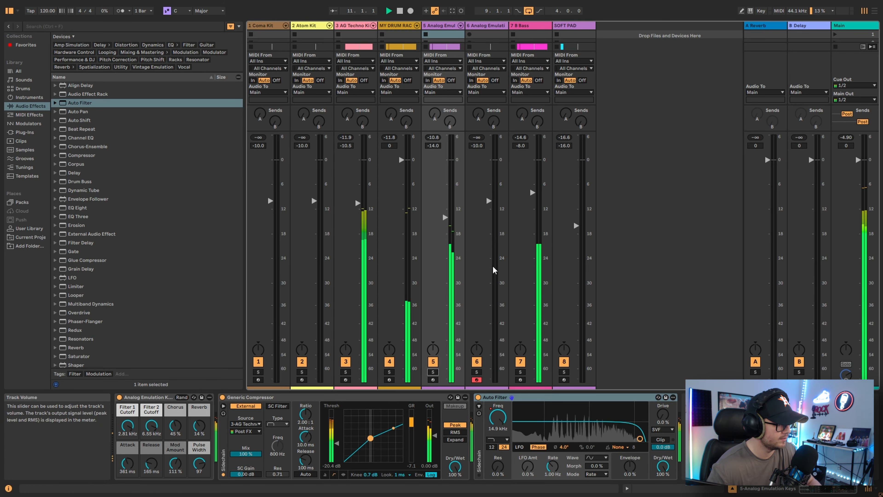
pyautogui.press('Tab')
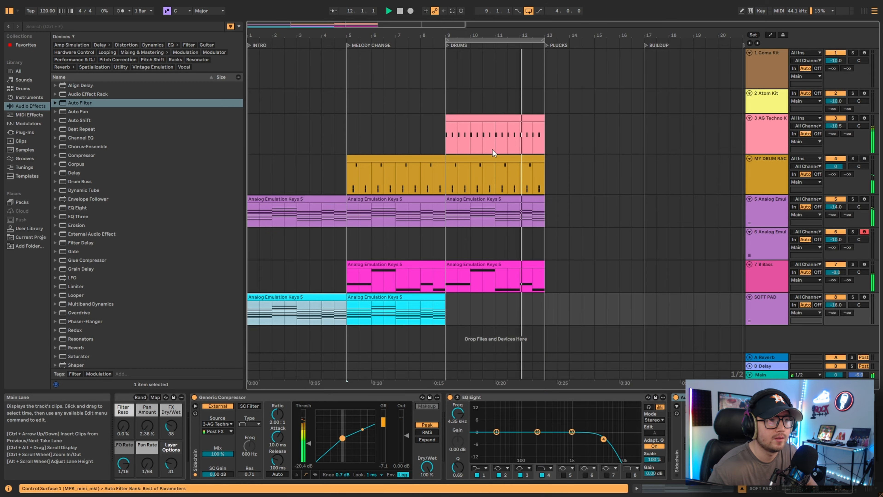
pyautogui.click(443, 82)
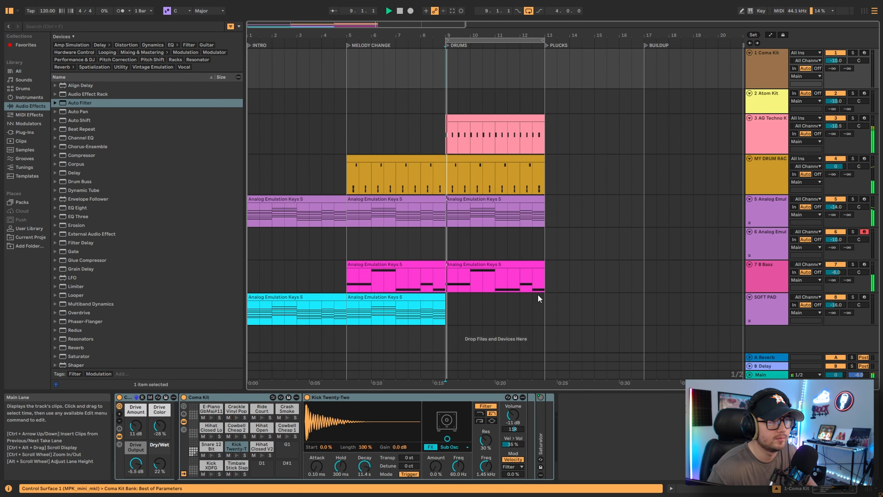
pyautogui.press('Tab')
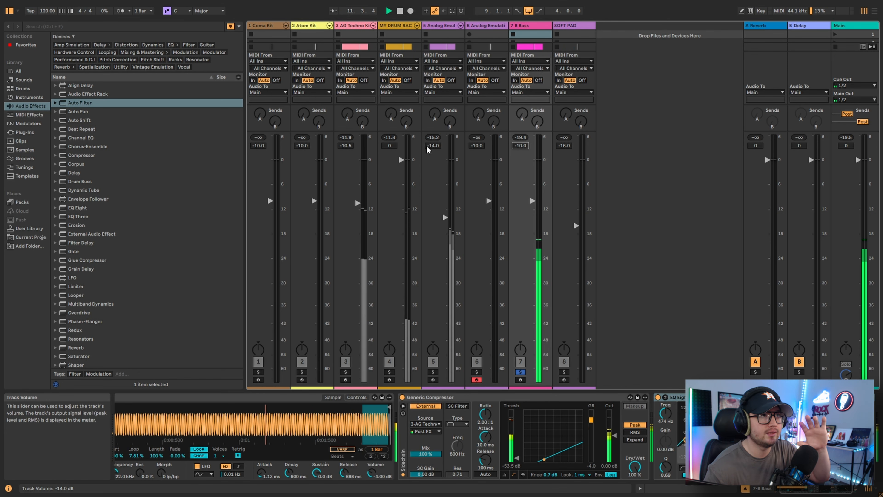
pyautogui.press('Tab')
# Delete the empty Analog Emulation Keys track and insert a new MIDI track in its place above B Bass.
pyautogui.click(757, 245)
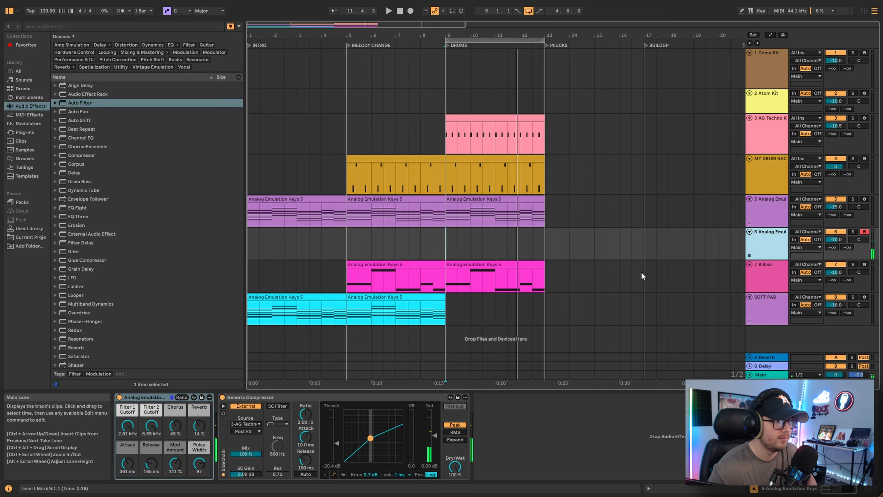
pyautogui.press('Delete')
pyautogui.click(764, 211)
pyautogui.hotkey('ctrl', 'shift', 't')
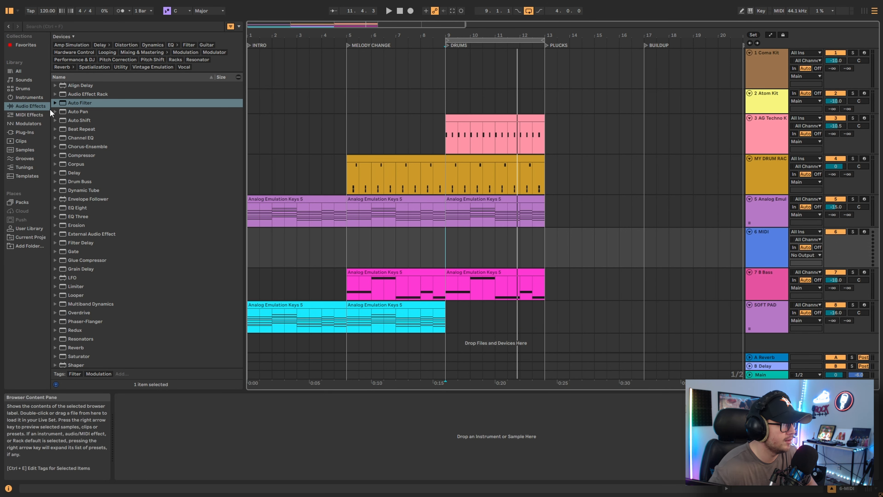
# Preview Awakening Pad.adg, Attack Pad.adv, Attack Keys.adv and Atmo Pluck.adg from the Sounds library.
pyautogui.click(37, 98)
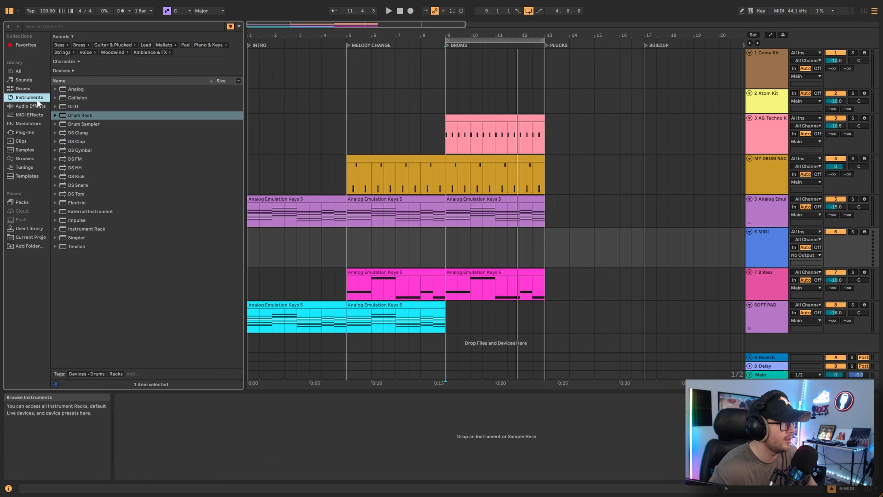
pyautogui.click(37, 79)
pyautogui.click(115, 239)
pyautogui.click(111, 167)
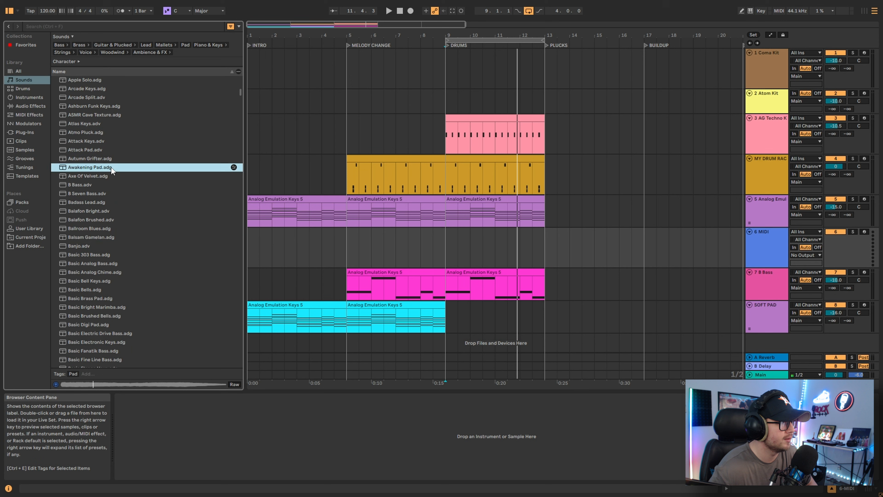
pyautogui.click(113, 149)
pyautogui.click(112, 141)
pyautogui.click(112, 133)
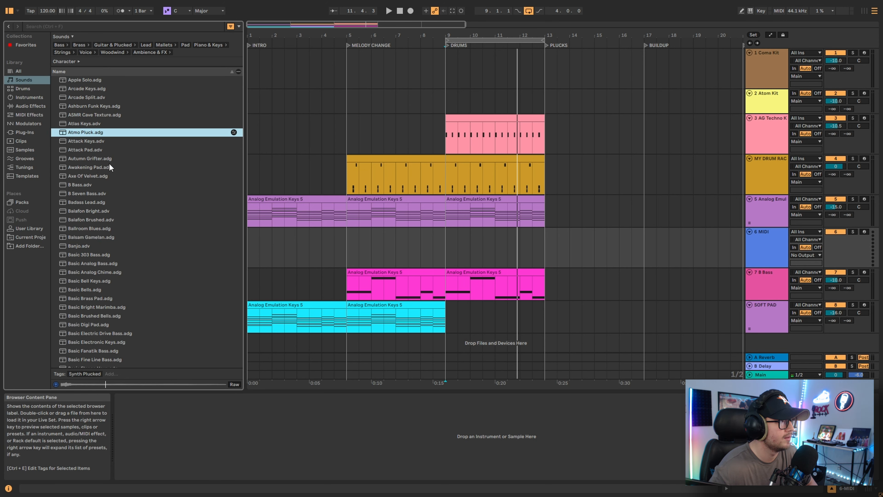
# Compare Atlas Keys.adv with Atmo Pluck.adg and load Atmo Pluck.adg onto the new MIDI track.
pyautogui.scroll(1, 108, 157)
pyautogui.click(107, 143)
pyautogui.click(109, 152)
pyautogui.moveTo(109, 152); pyautogui.dragTo(460, 248)
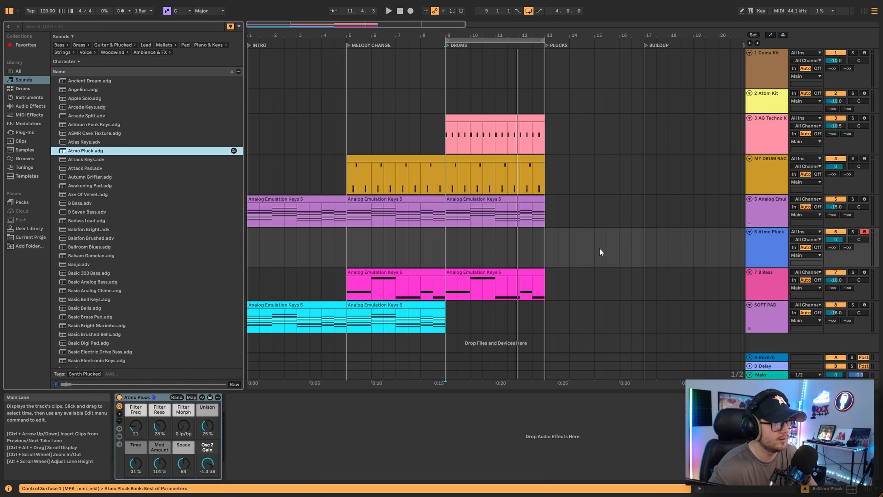
# Set Atmo Pluck's Space macro to 40, audition Filter Morph at 44 bp/hp, and reset Filter Morph to its default.
pyautogui.moveTo(191, 468)
pyautogui.mouseDown()
pyautogui.moveTo(191, 484)
pyautogui.moveTo(194, 471)
pyautogui.mouseUp()
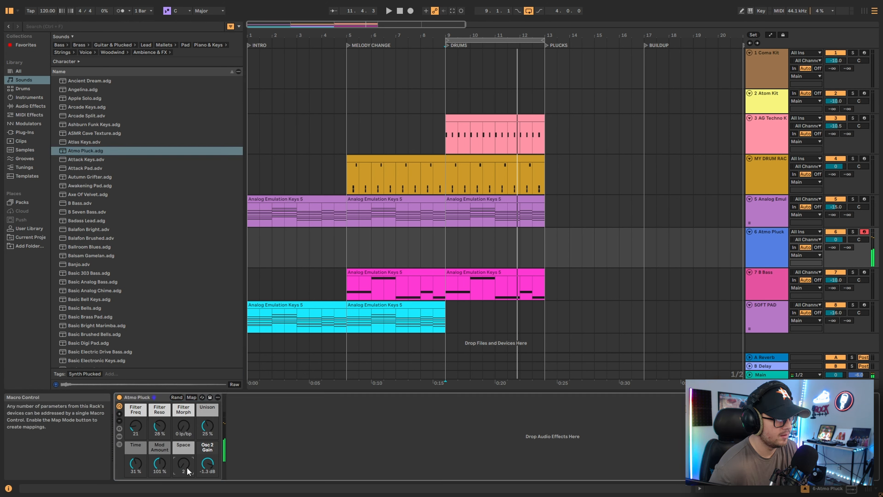
pyautogui.moveTo(186, 467); pyautogui.dragTo(186, 453)
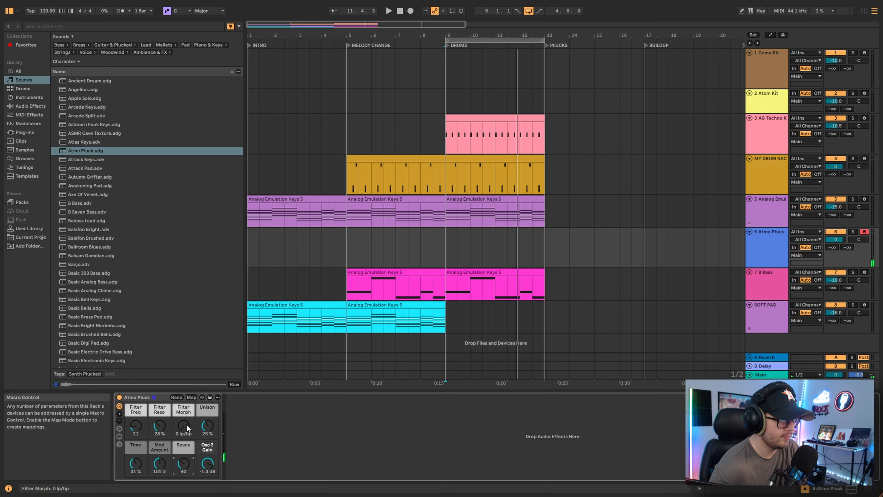
pyautogui.moveTo(186, 424); pyautogui.dragTo(186, 418)
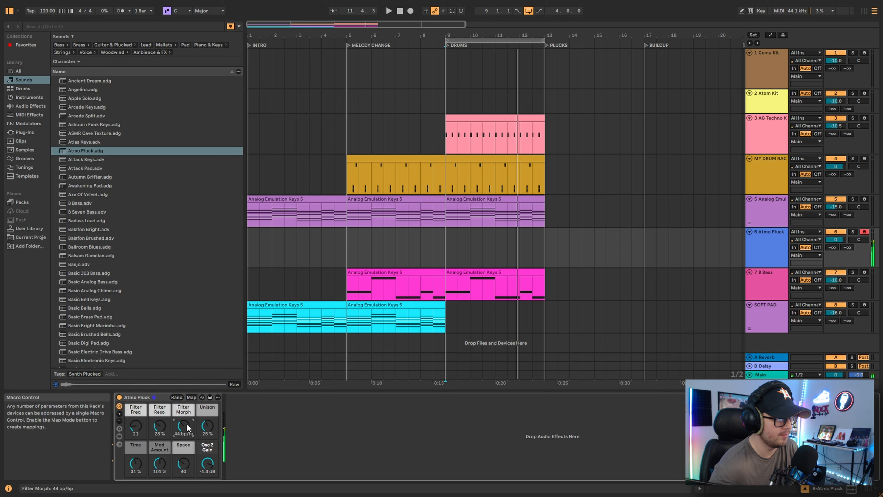
pyautogui.doubleClick(187, 423)
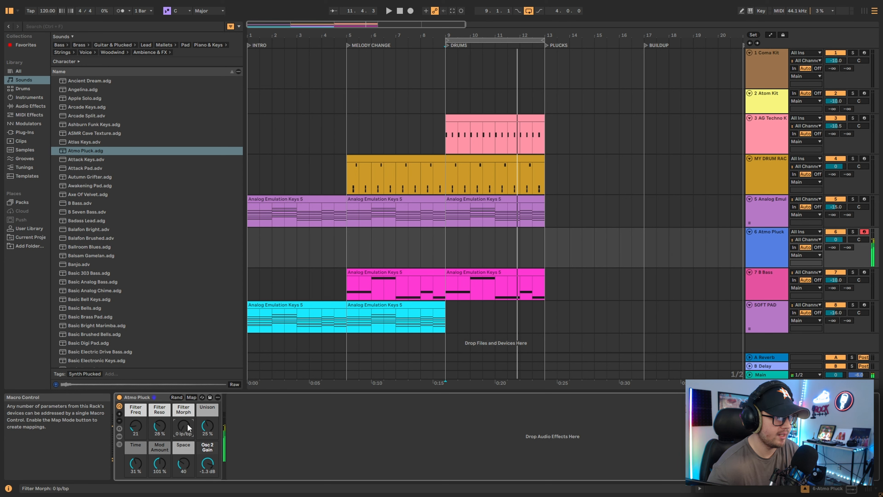
# Record a pluck melody on the Atmo Pluck track from bar 9 to bar 13 and open the recorded clip.
pyautogui.click(446, 225)
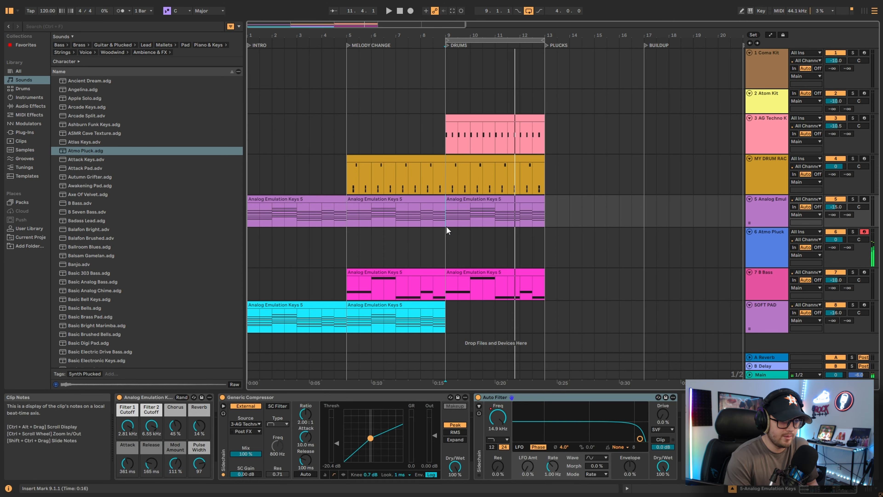
pyautogui.press('F9')
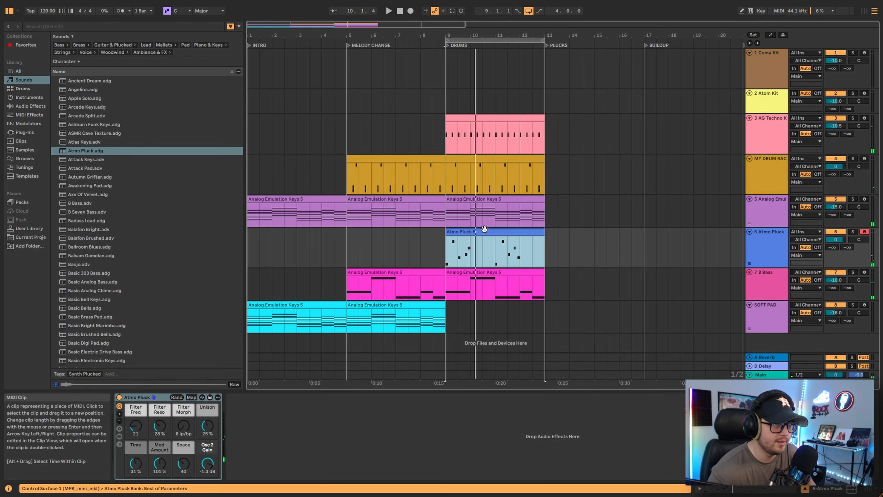
pyautogui.doubleClick(483, 231)
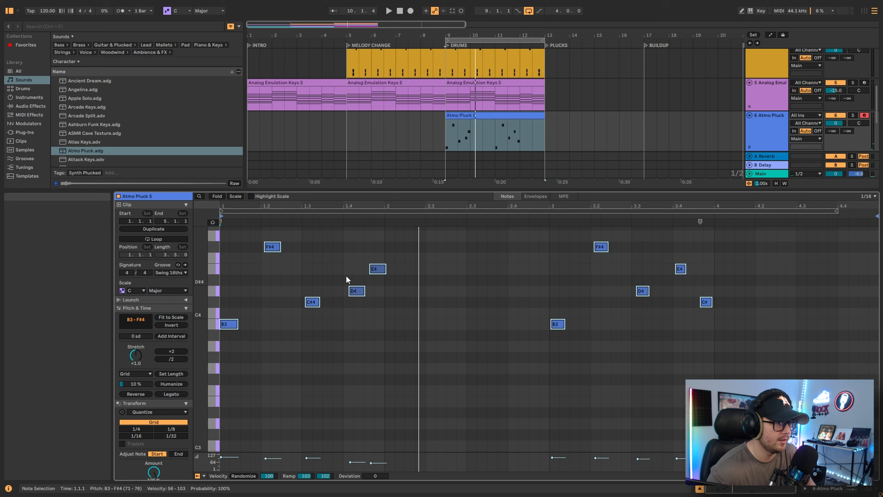
# Redraw the recorded pluck notes as grid-aligned eighth notes, including B3, F#4, D4, E4 and C#4 in the second phrase.
pyautogui.click(374, 268)
pyautogui.press('space')
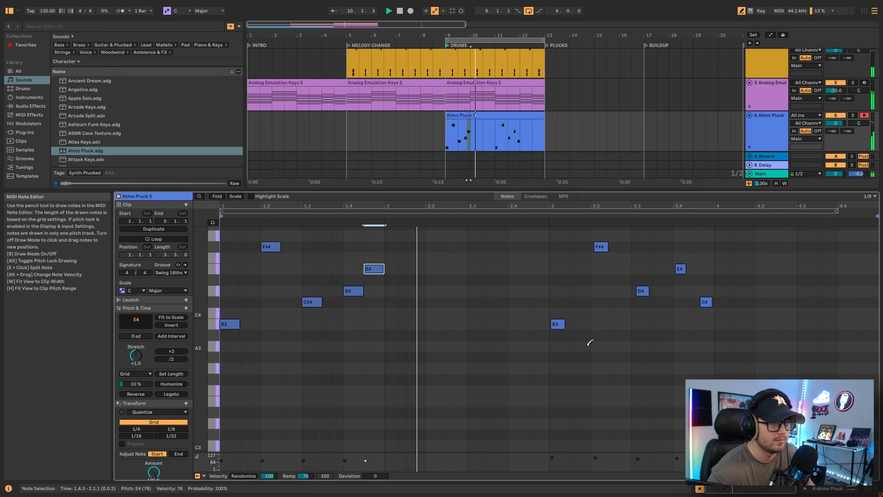
pyautogui.click(550, 324)
pyautogui.click(592, 246)
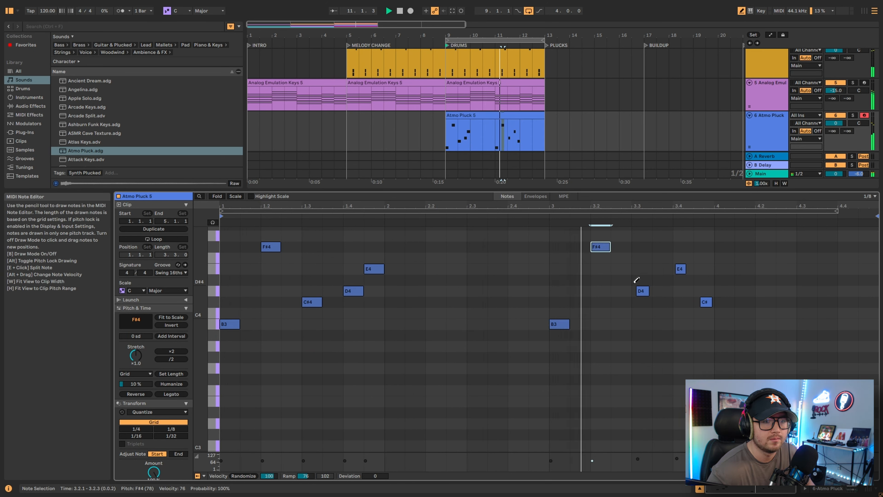
pyautogui.click(640, 291)
pyautogui.click(681, 269)
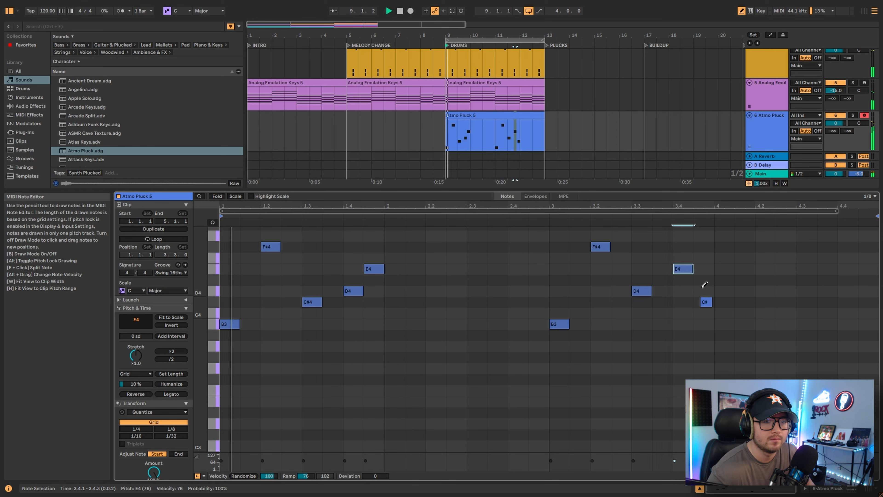
pyautogui.click(703, 302)
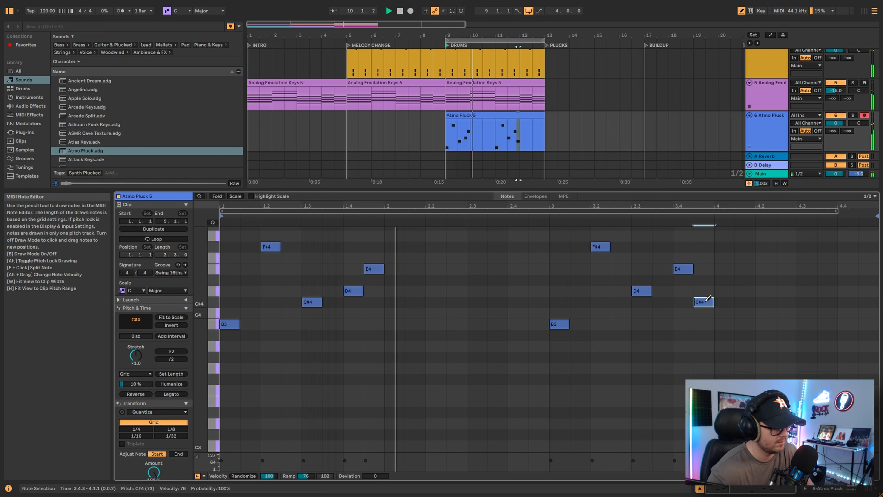
# Leave draw mode and set the velocity of all notes in the pluck clip to 110.
pyautogui.press('b')
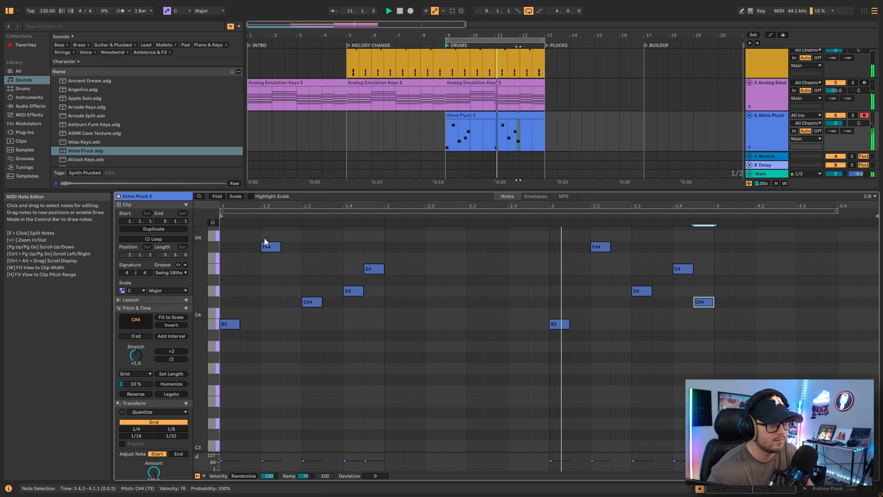
pyautogui.hotkey('ctrl', 'a')
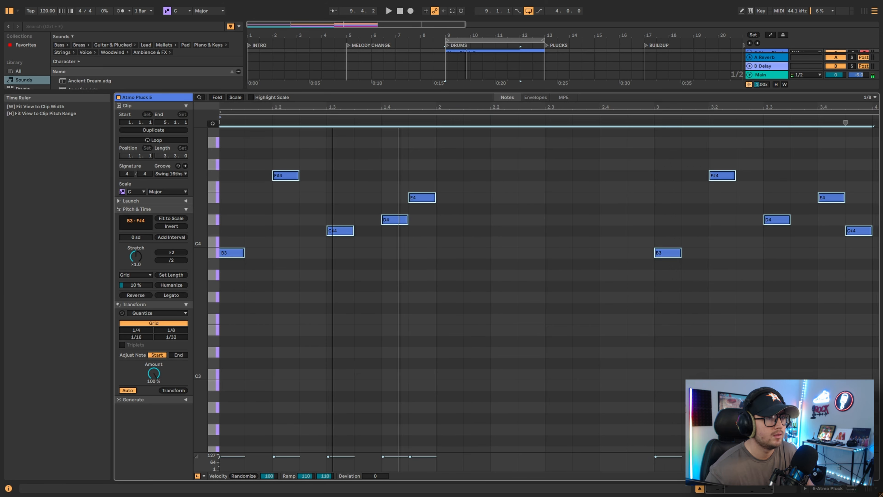
pyautogui.moveTo(331, 107); pyautogui.dragTo(352, 107)
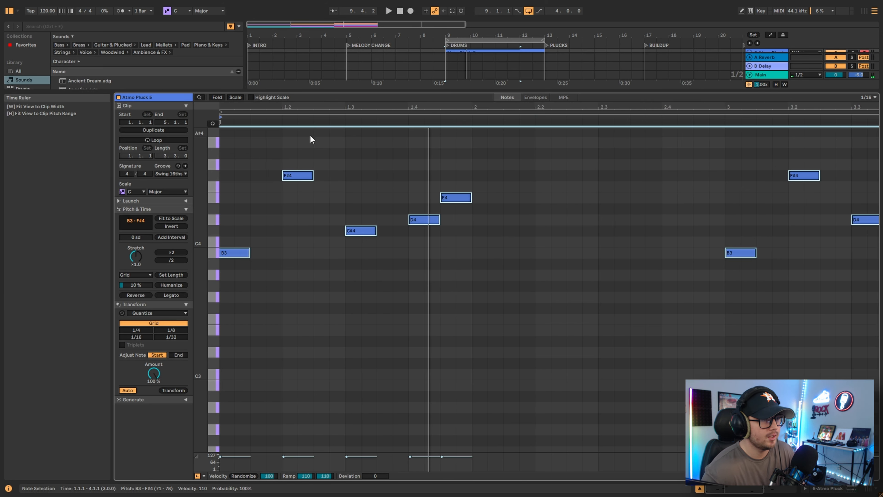
# Move the first F#4 an eighth note earlier, add a short A4 after it, and remove the trial G4 in bar 2.
pyautogui.click(292, 175)
pyautogui.press('space')
pyautogui.moveTo(301, 174); pyautogui.dragTo(266, 180)
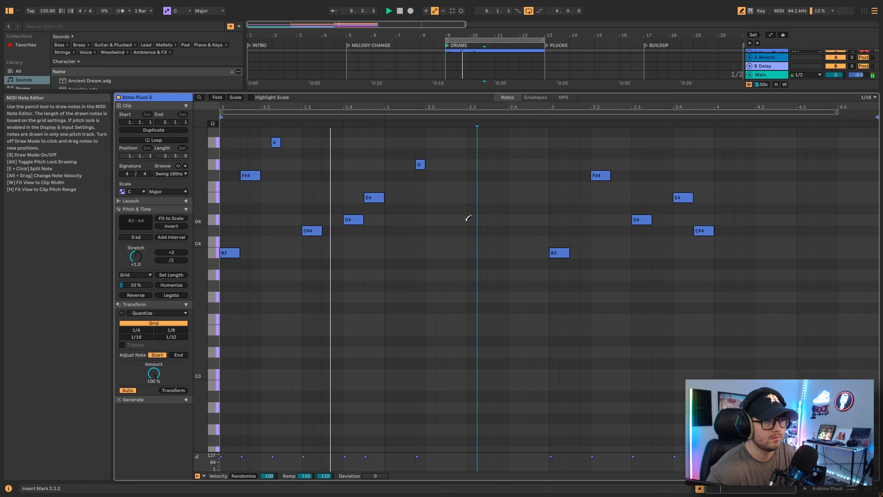
pyautogui.click(420, 165)
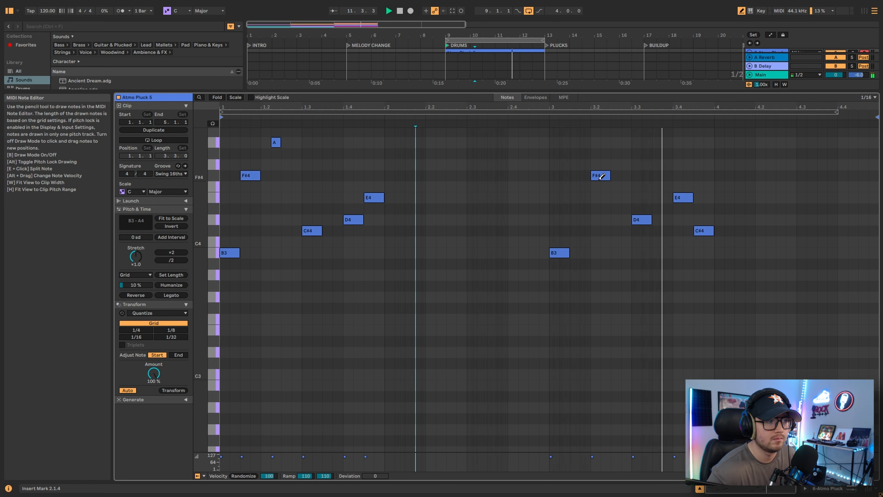
# Extend the melody with G4, A4, B4 in bar 2 and B4, A4, G4, F#4 in bar 4, matching the second phrase's opening to the first.
pyautogui.press('space')
pyautogui.press('b')
pyautogui.moveTo(300, 132)
pyautogui.mouseDown()
pyautogui.moveTo(222, 260)
pyautogui.moveTo(550, 248)
pyautogui.moveTo(565, 256)
pyautogui.mouseUp()
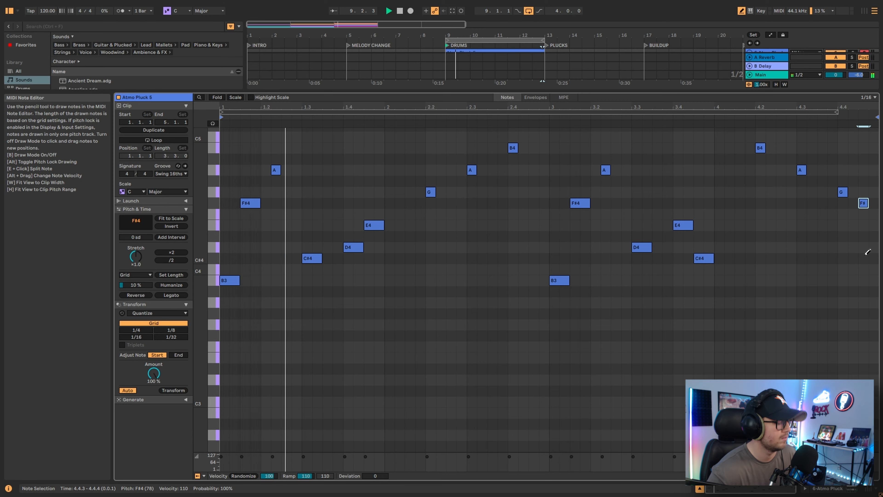
pyautogui.press('b')
# Play back the extended Atmo Pluck melody with the rest of the arrangement and review its notes.
pyautogui.moveTo(653, 91); pyautogui.dragTo(665, 297)
pyautogui.press('space')
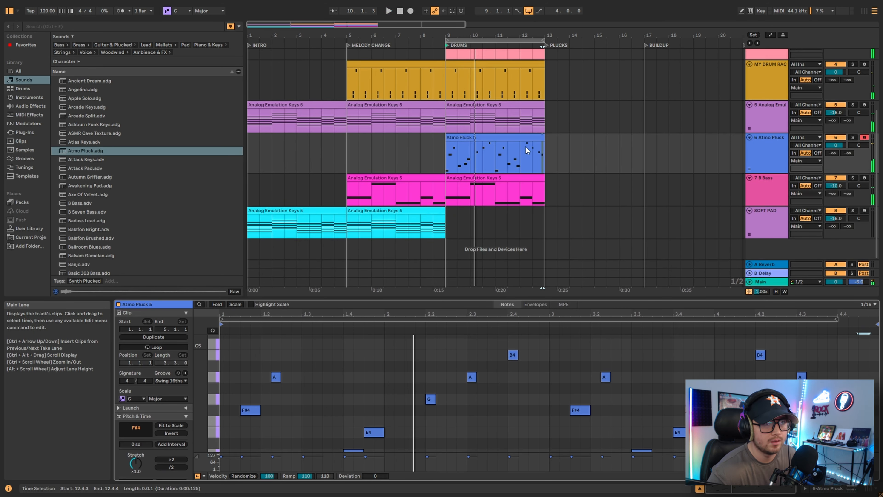
pyautogui.click(526, 150)
pyautogui.press('space')
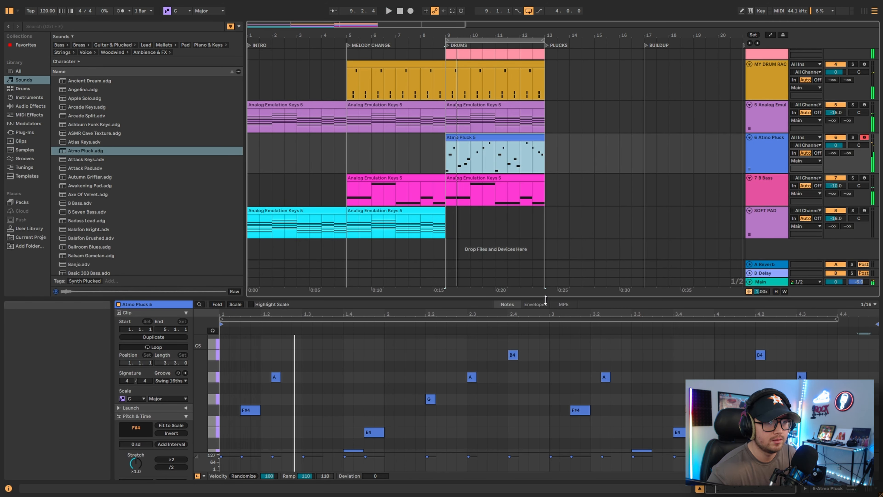
pyautogui.moveTo(546, 300); pyautogui.dragTo(546, 126)
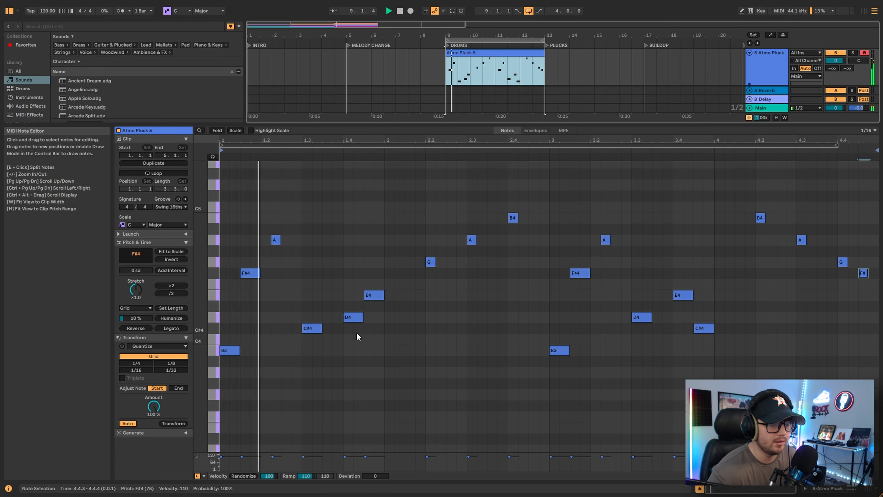
pyautogui.moveTo(548, 125); pyautogui.dragTo(563, 317)
pyautogui.click(774, 177)
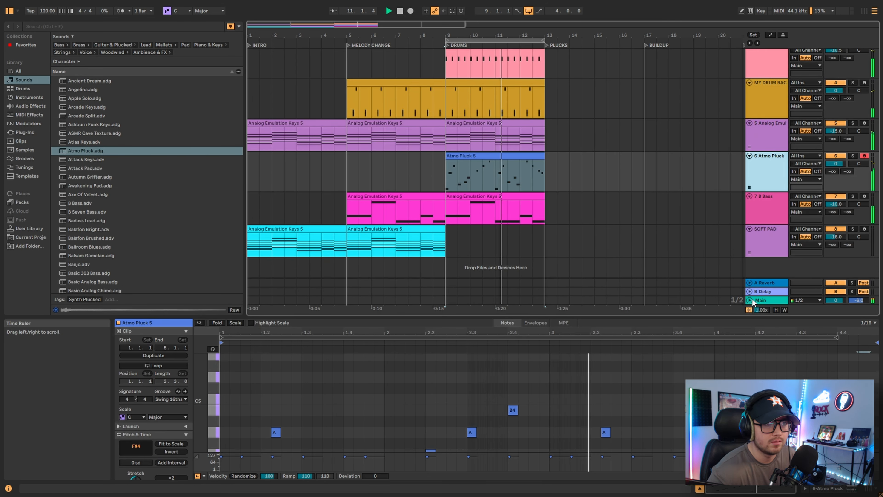
# Stop playback and copy the Atmo Pluck clip to the DROP section at bar 21.
pyautogui.moveTo(512, 33); pyautogui.dragTo(404, 84)
pyautogui.press('space')
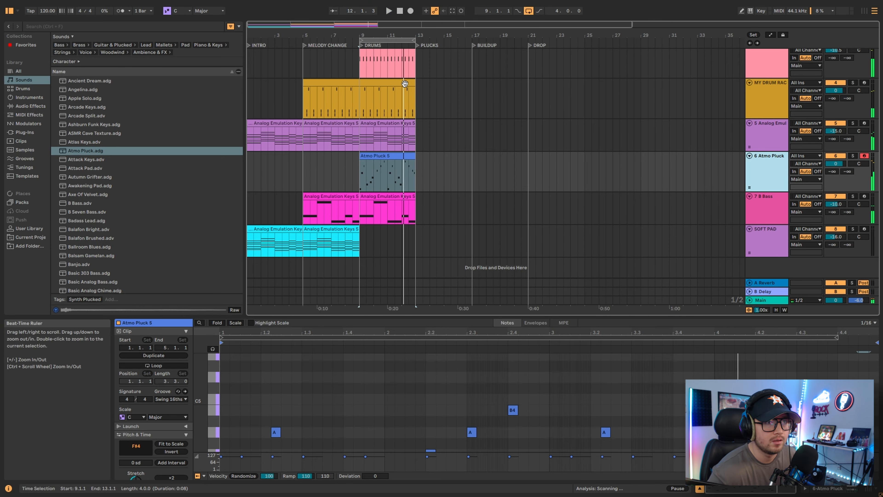
pyautogui.moveTo(524, 177); pyautogui.dragTo(412, 178)
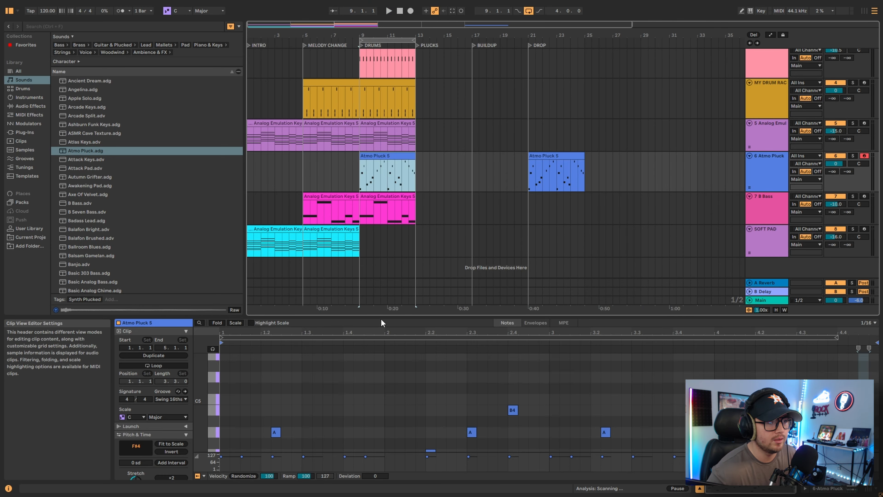
# Delete the G4, A4, B4 run in bar 2 and the last four notes in bar 4 of the DRUMS pluck clip, and play it.
pyautogui.moveTo(381, 317); pyautogui.dragTo(381, 150)
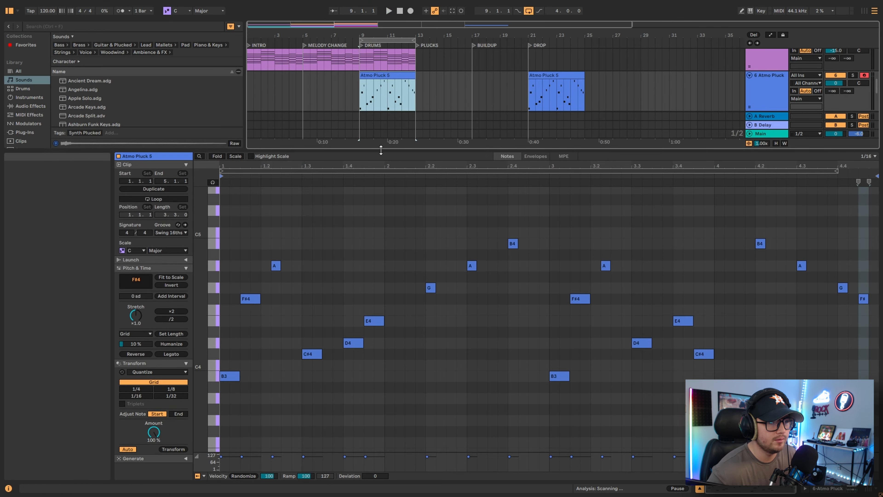
pyautogui.moveTo(424, 217); pyautogui.dragTo(520, 353)
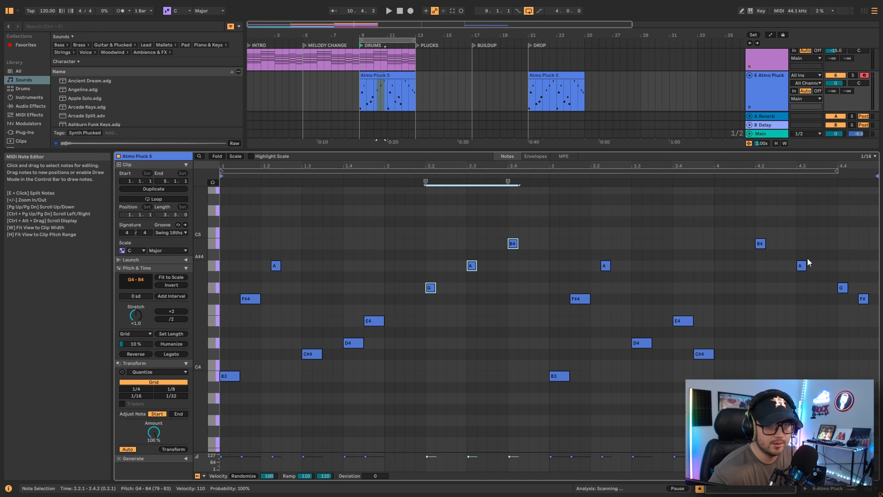
pyautogui.press('Delete')
pyautogui.moveTo(756, 209); pyautogui.dragTo(878, 353)
pyautogui.press('Delete')
pyautogui.press('space')
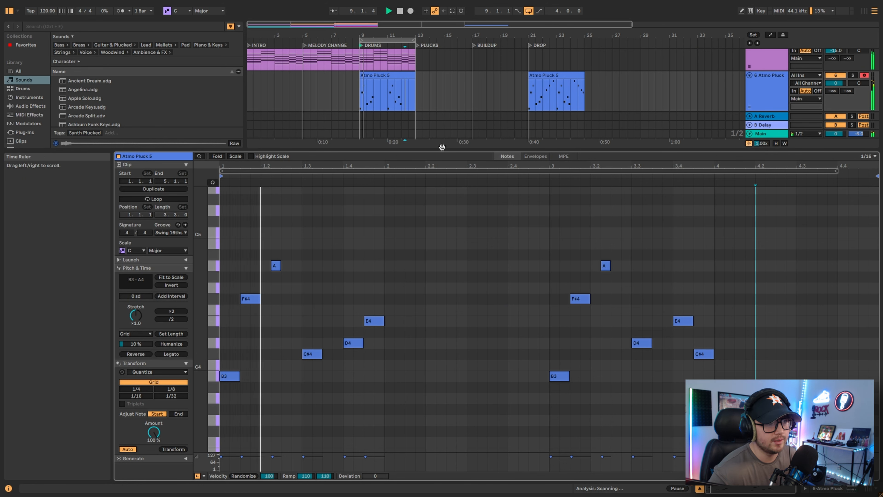
# Duplicate the simplified Atmo Pluck clip into the PLUCKS section at bar 13 and duplicate the Atmo Pluck track.
pyautogui.moveTo(442, 146); pyautogui.dragTo(459, 309)
pyautogui.click(400, 150)
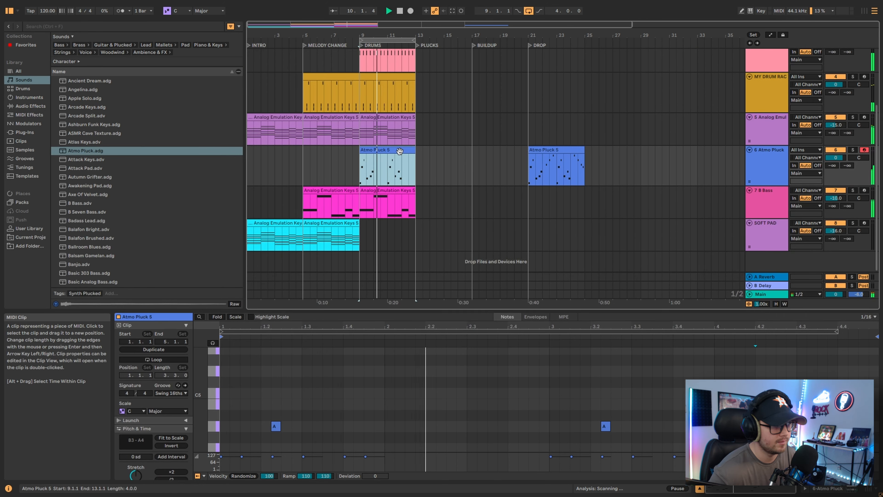
pyautogui.hotkey('ctrl', 'd')
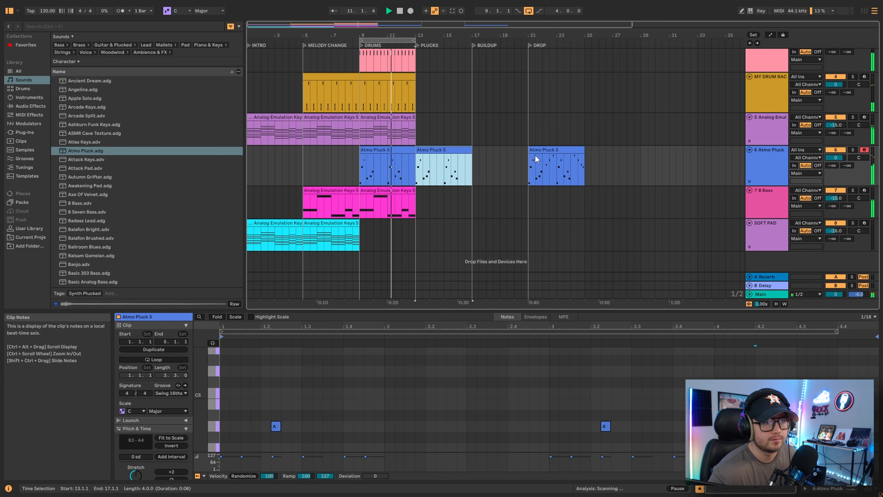
pyautogui.click(768, 156)
pyautogui.hotkey('ctrl', 'd')
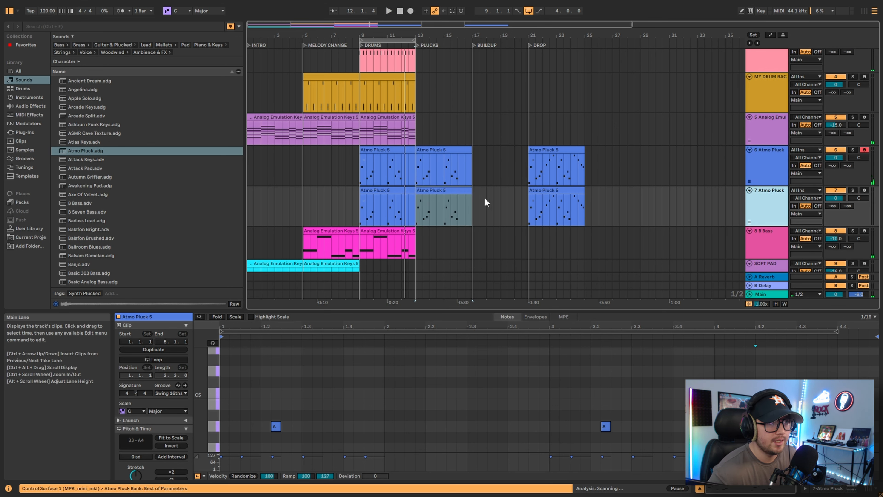
# Rename the pluck tracks MELODY CHANGE and INTRO MLEELDOY, keeping yellow clips from bar 17 to 25 on the first and bars 9 to 17 on the second.
pyautogui.click(388, 155)
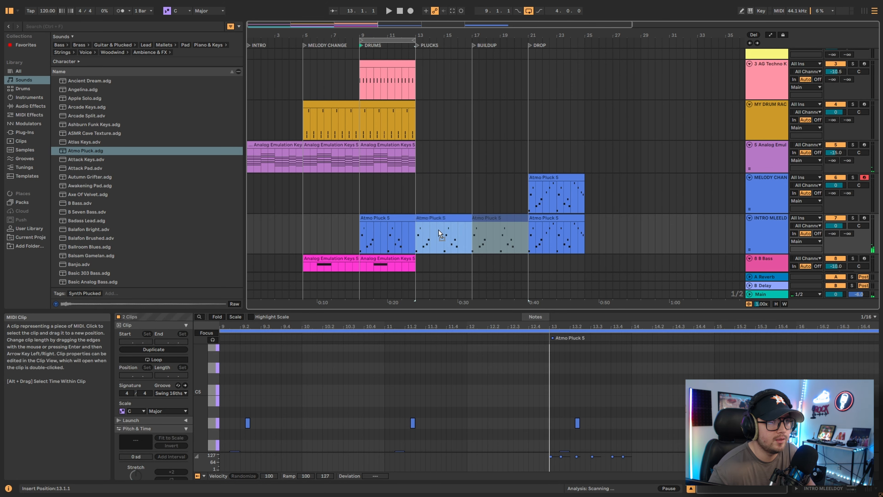
pyautogui.moveTo(438, 230); pyautogui.dragTo(438, 230)
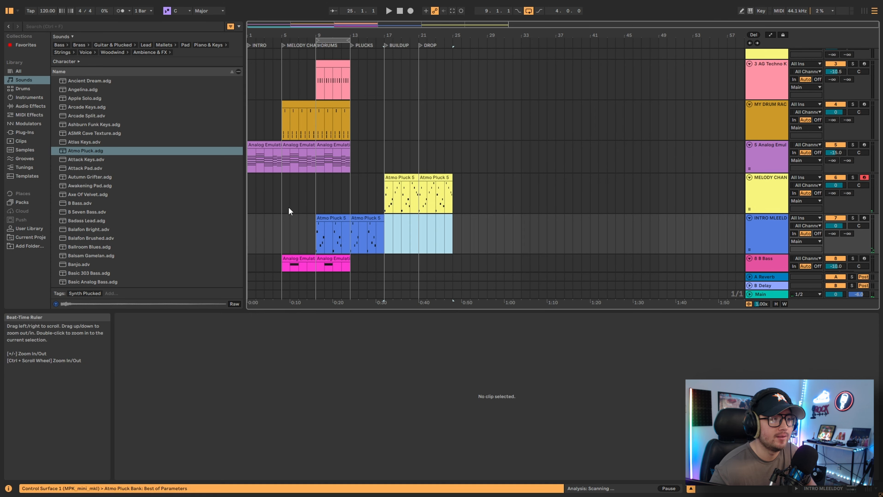
pyautogui.click(314, 191)
pyautogui.press('space')
# Duplicate the Analog Emulation Keys clips through bar 25 and extend the MY DRUM RACK and AG Techno Kit clips to bar 17.
pyautogui.moveTo(351, 152); pyautogui.dragTo(88, 158)
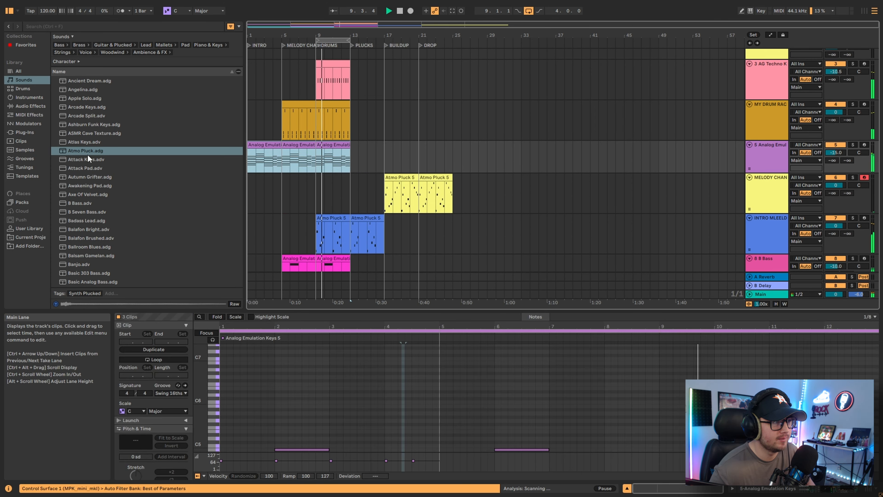
pyautogui.hotkey('ctrl', 'd')
pyautogui.click(339, 105)
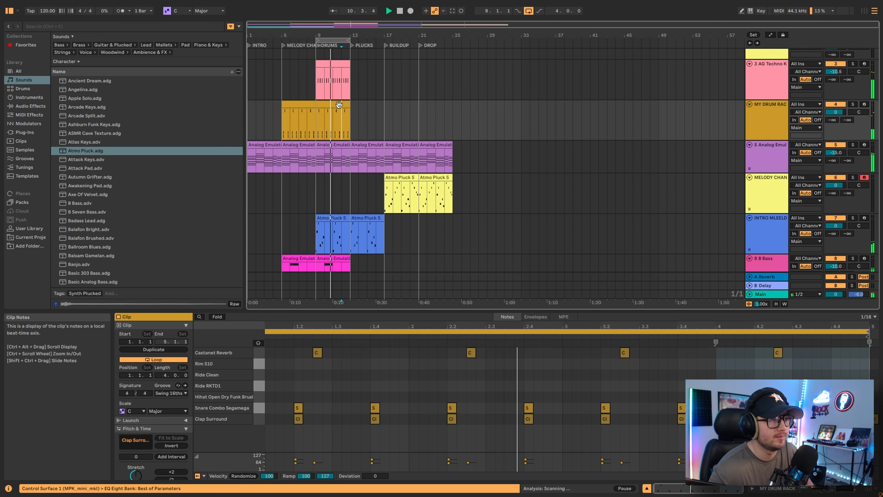
pyautogui.click(339, 104)
pyautogui.hotkey('ctrl', 'd')
pyautogui.click(343, 64)
pyautogui.hotkey('ctrl', 'd')
# Extend the loop to bars 9 to 17 and duplicate the AG Techno Kit and MY DRUM RACK clips through bar 25.
pyautogui.moveTo(372, 36); pyautogui.dragTo(511, 40)
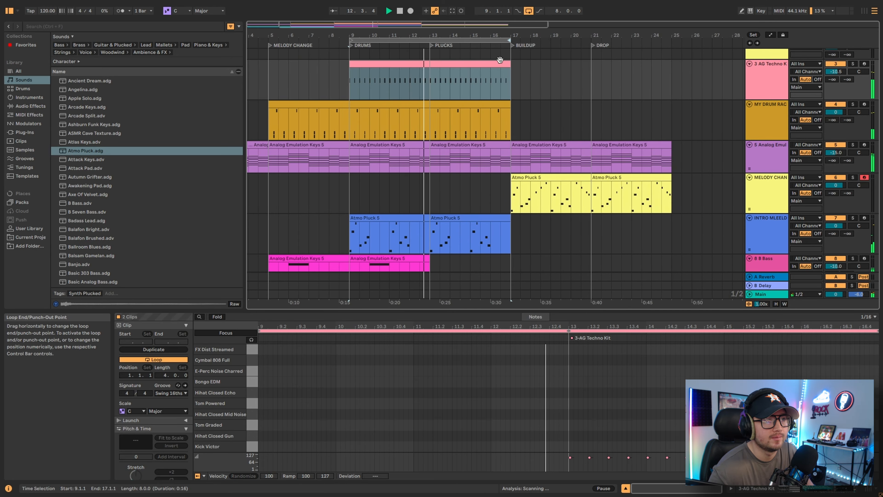
pyautogui.click(486, 63)
pyautogui.keyDown('shift'); pyautogui.click(399, 62); pyautogui.keyUp('shift')
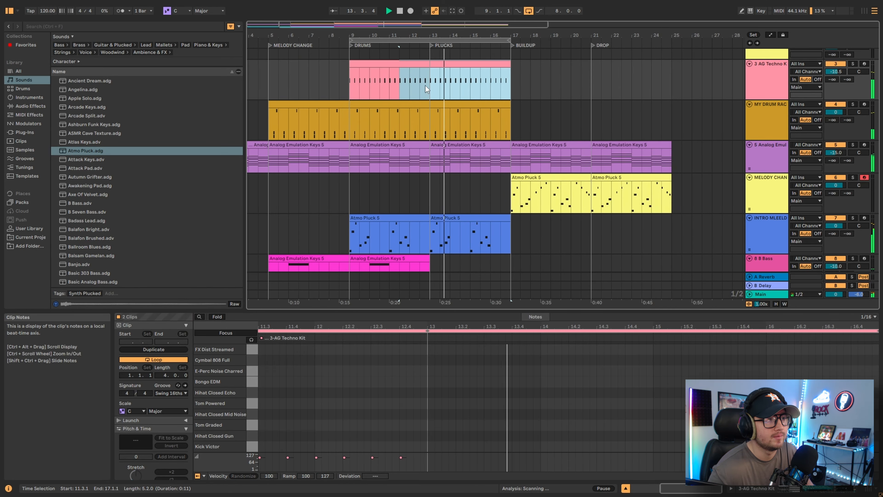
pyautogui.keyDown('shift'); pyautogui.click(471, 105); pyautogui.keyUp('shift')
pyautogui.click(452, 106)
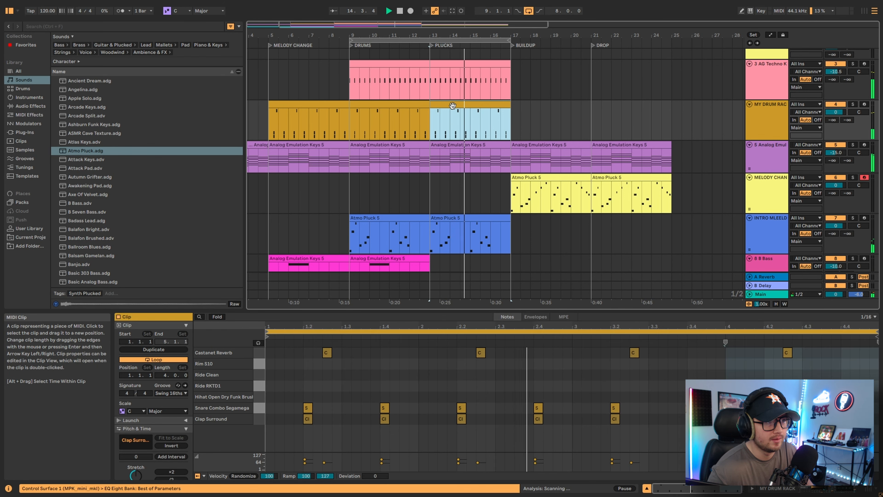
pyautogui.keyDown('shift'); pyautogui.click(367, 64); pyautogui.keyUp('shift')
pyautogui.hotkey('ctrl', 'd')
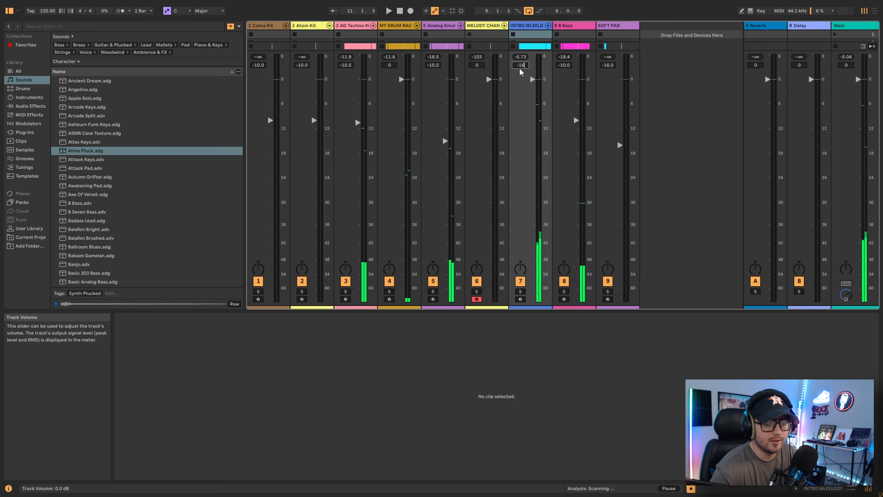
# Balance the two pluck tracks during playback, setting INTRO MLEELDOY and MELODY CHANGE to -4 dB each, and return to the arrangement.
pyautogui.press('Return')
pyautogui.write('-5')
pyautogui.press('Return')
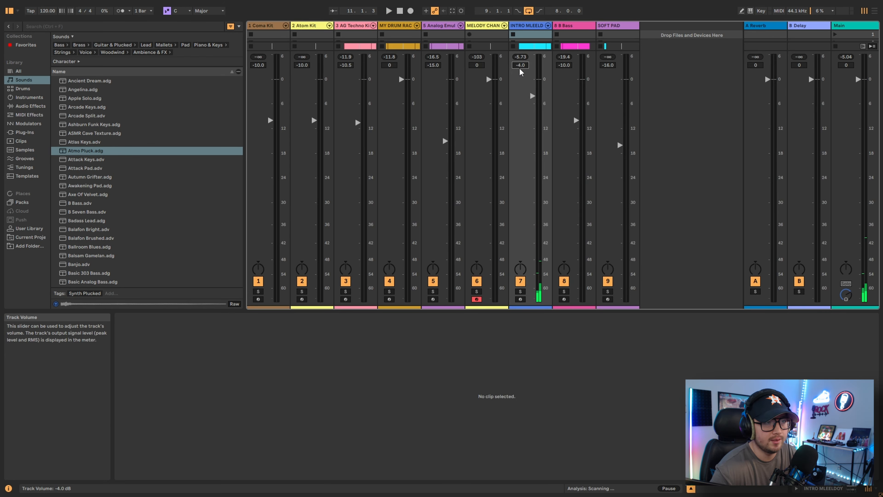
pyautogui.press('space')
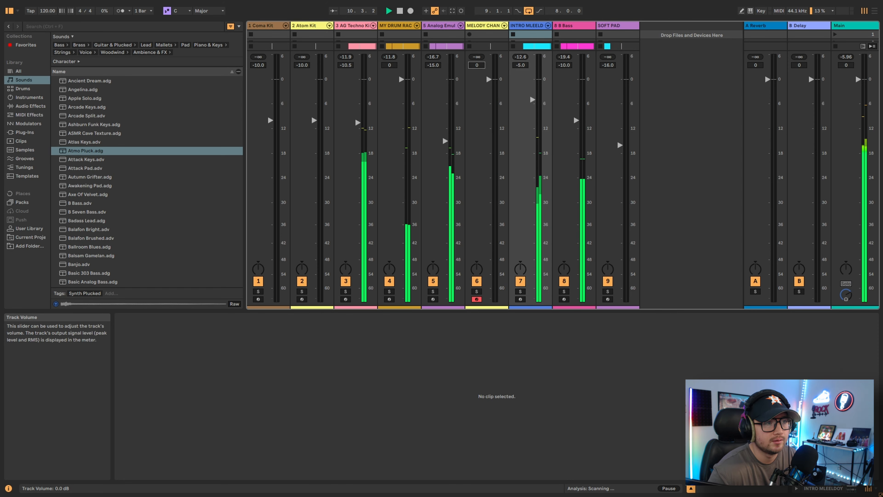
pyautogui.moveTo(477, 65); pyautogui.dragTo(485, 68)
pyautogui.press('Up')
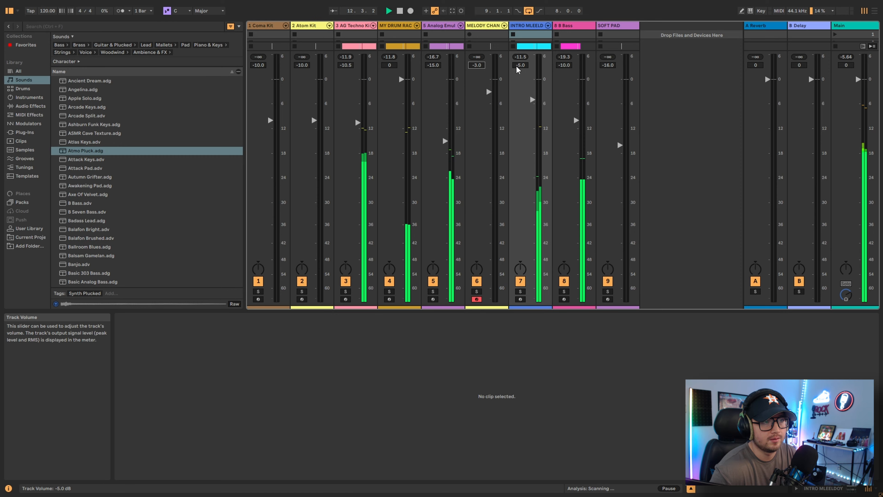
pyautogui.moveTo(517, 66); pyautogui.dragTo(517, 66)
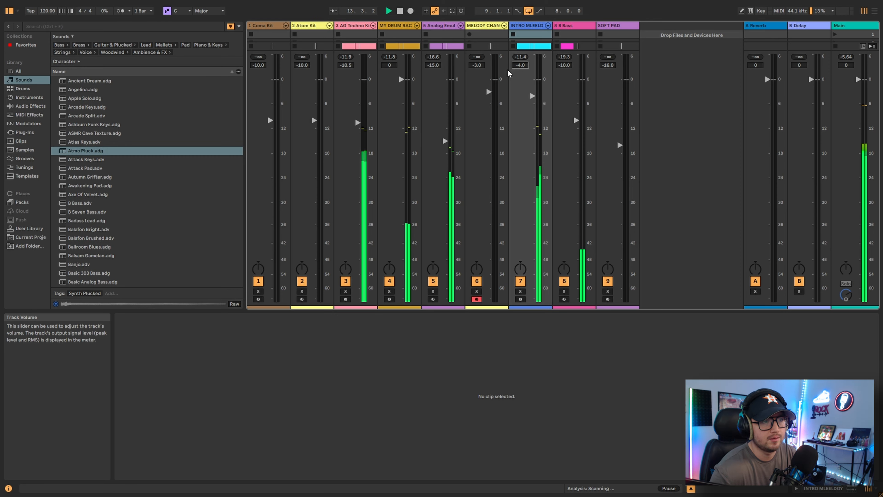
pyautogui.press('Tab')
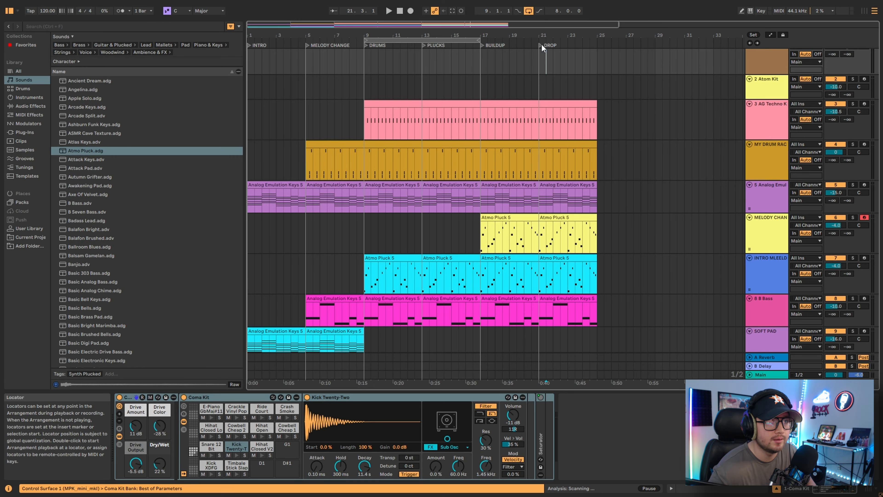
# Move the DROP locator to bar 25 and play the arrangement from the start of BUILDUP.
pyautogui.moveTo(541, 44); pyautogui.dragTo(597, 45)
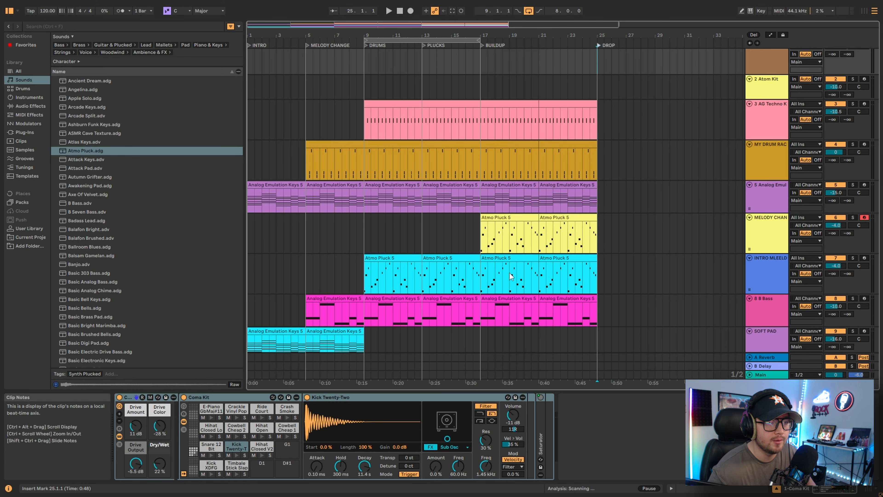
pyautogui.click(482, 244)
pyautogui.press('space')
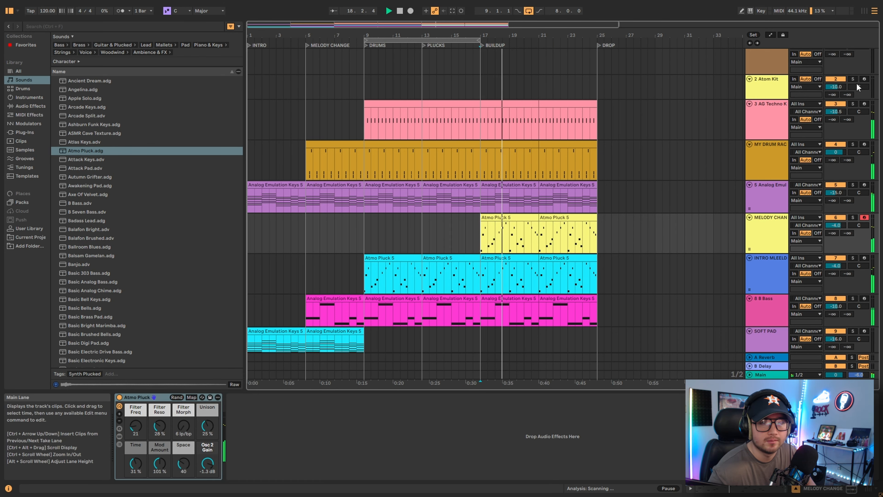
# Lower the INTRO MLEELDOY track volume to -6 dB in the mixer, return to the arrangement and stop playback.
pyautogui.click(863, 12)
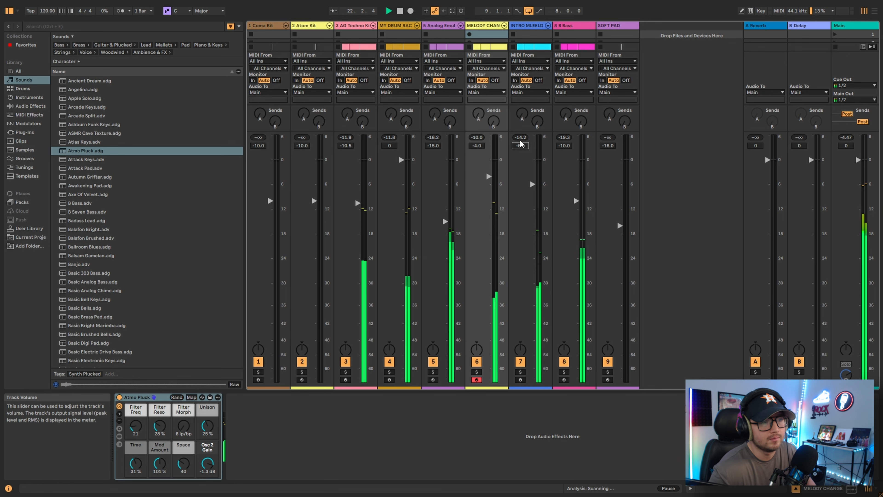
pyautogui.moveTo(525, 146); pyautogui.dragTo(518, 175)
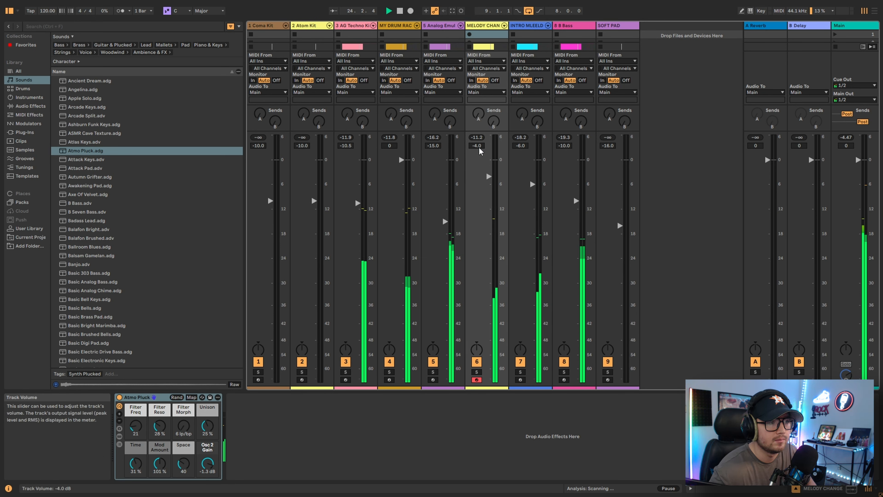
pyautogui.press('Tab')
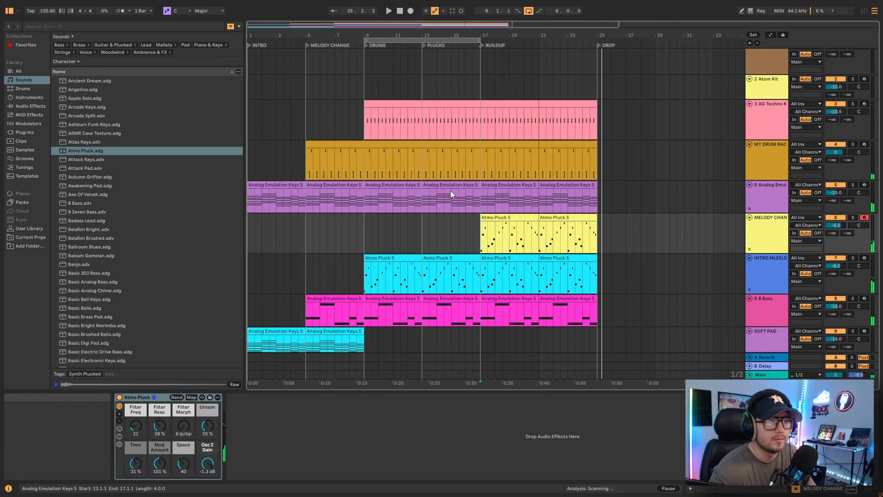
pyautogui.press('space')
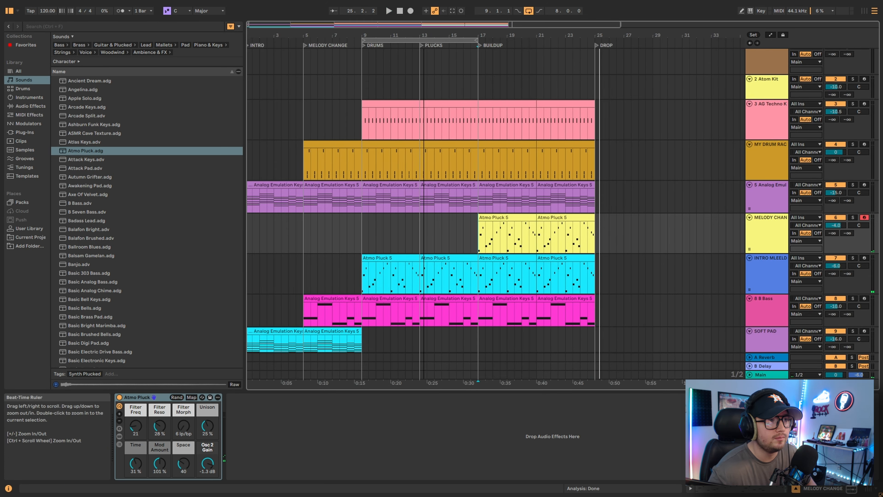
# Set the loop to span bars 1 to 25 and play the arrangement from the beginning.
pyautogui.click(419, 39)
pyautogui.moveTo(419, 39); pyautogui.dragTo(301, 40)
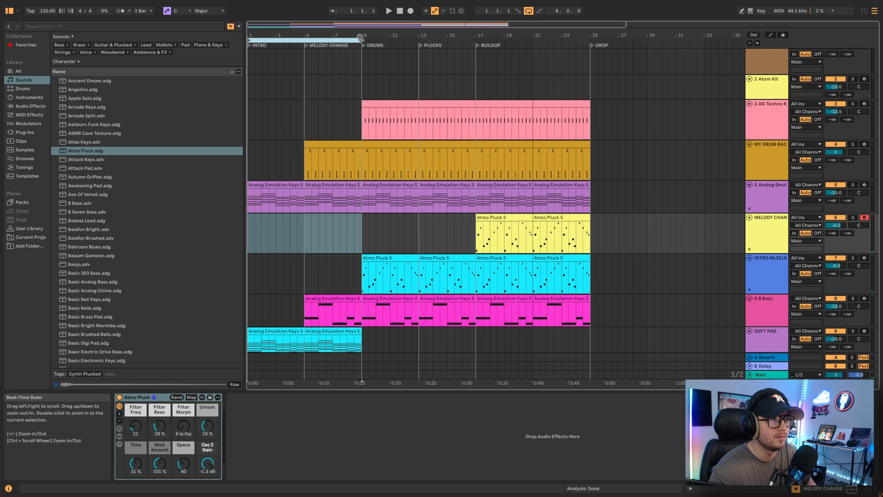
pyautogui.moveTo(361, 37); pyautogui.dragTo(590, 38)
pyautogui.press('space')
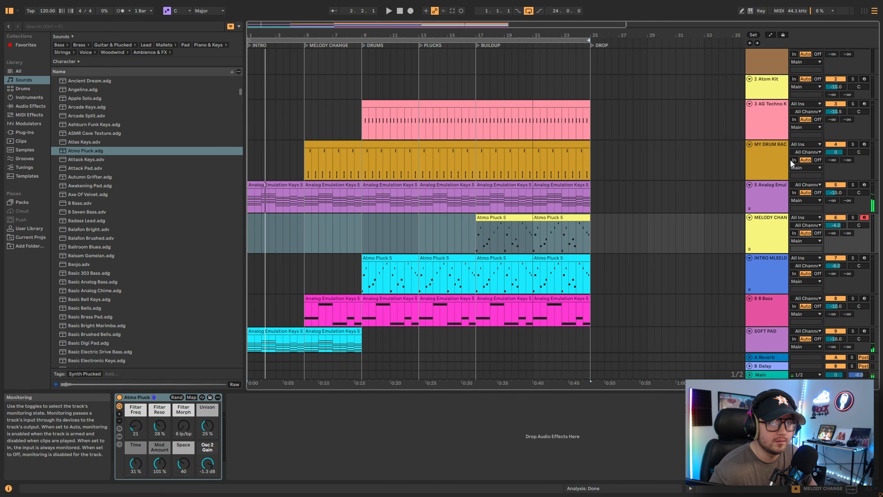
# Open the MY DRUM RACK clip at bar 9 for note editing and enlarge the note editor.
pyautogui.click(777, 159)
pyautogui.doubleClick(385, 148)
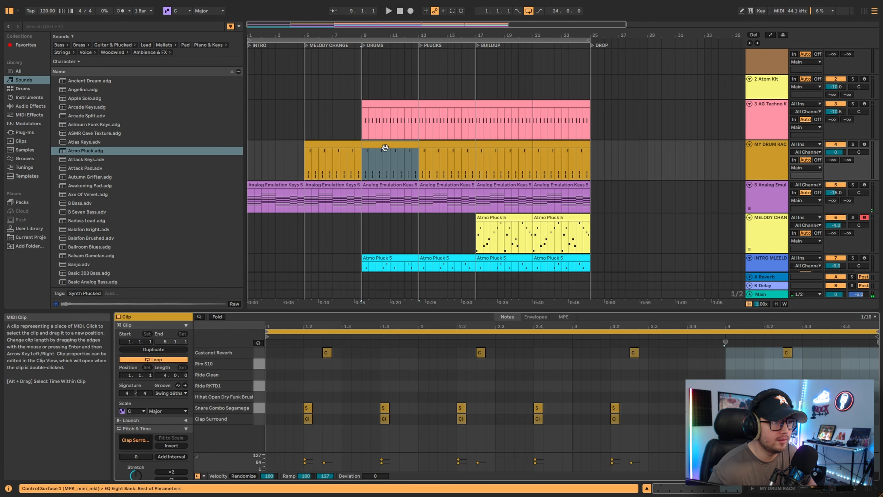
pyautogui.moveTo(403, 310); pyautogui.dragTo(389, 213)
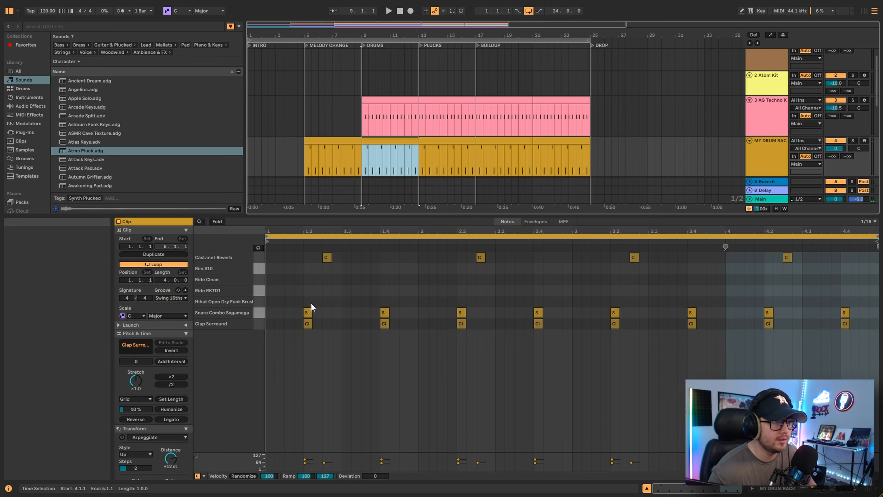
# Set the Ride Clean pad's volume to -19.1 dB, adjust its EQ Eight band to 639 Hz and audition the pad.
pyautogui.click(774, 156)
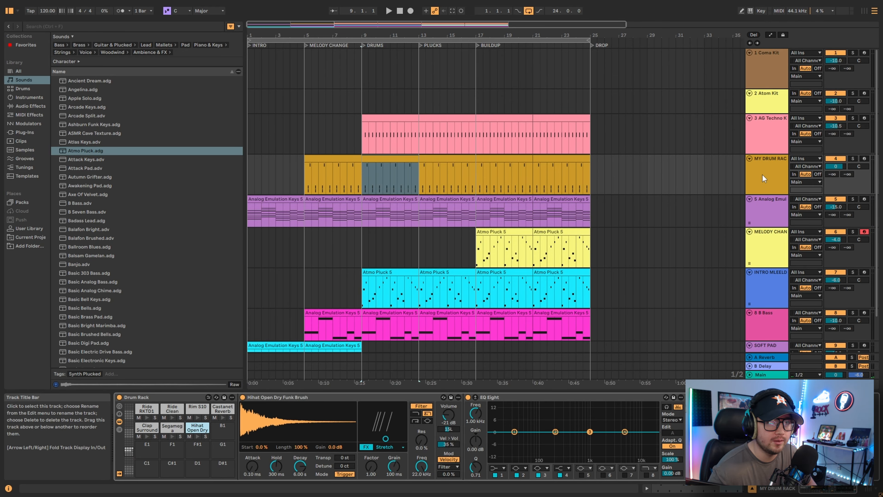
pyautogui.click(175, 412)
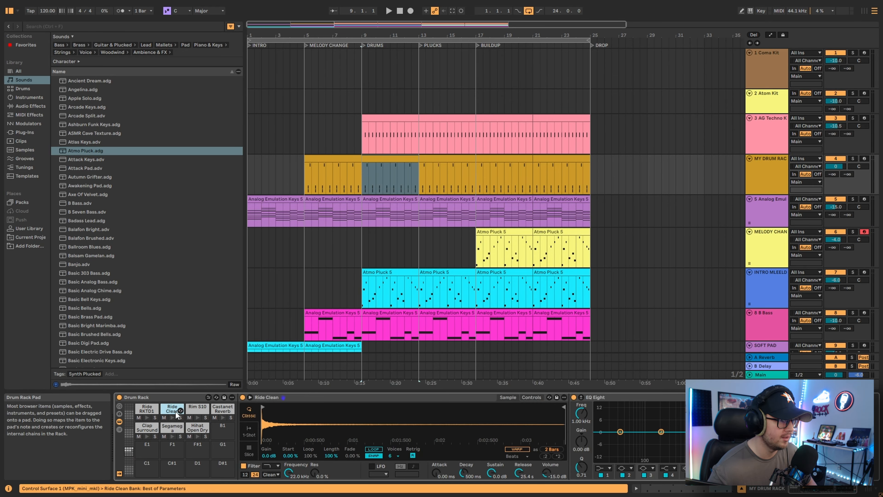
pyautogui.moveTo(547, 472); pyautogui.dragTo(546, 474)
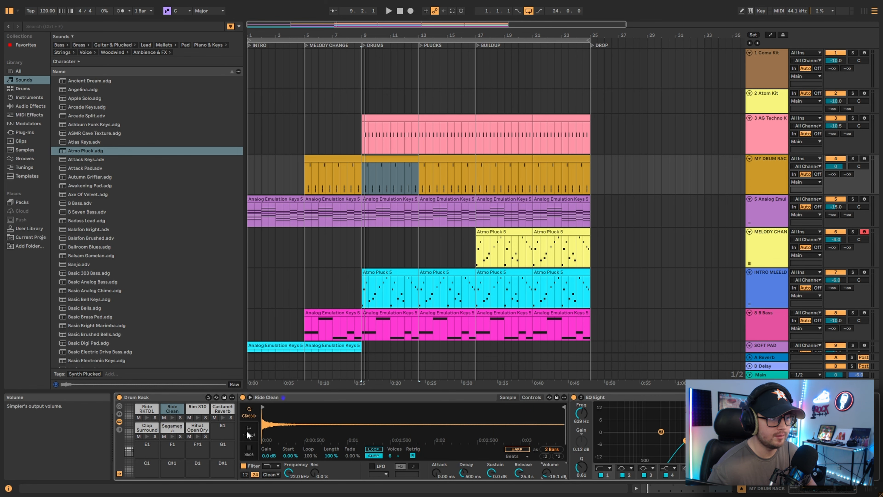
pyautogui.click(173, 418)
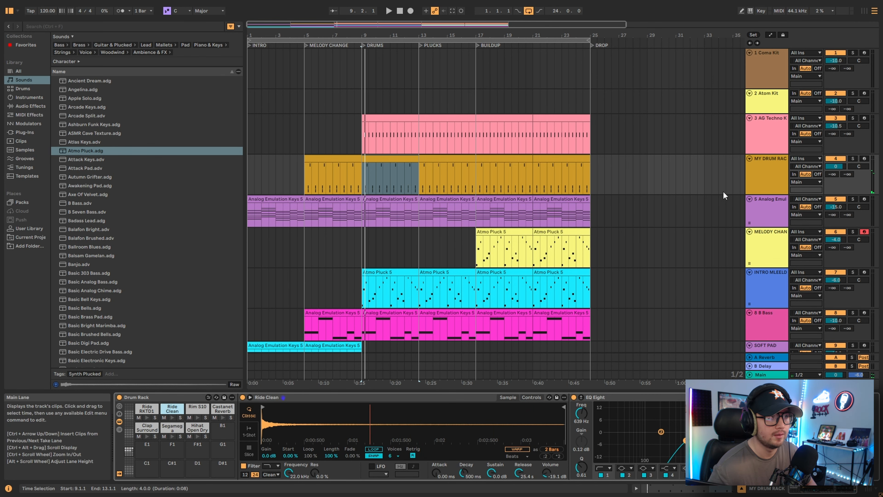
# Add Ride Clean notes at 1.1.3 and every two beats after it in the MY DRUM RACK clip at bar 5.
pyautogui.click(352, 161)
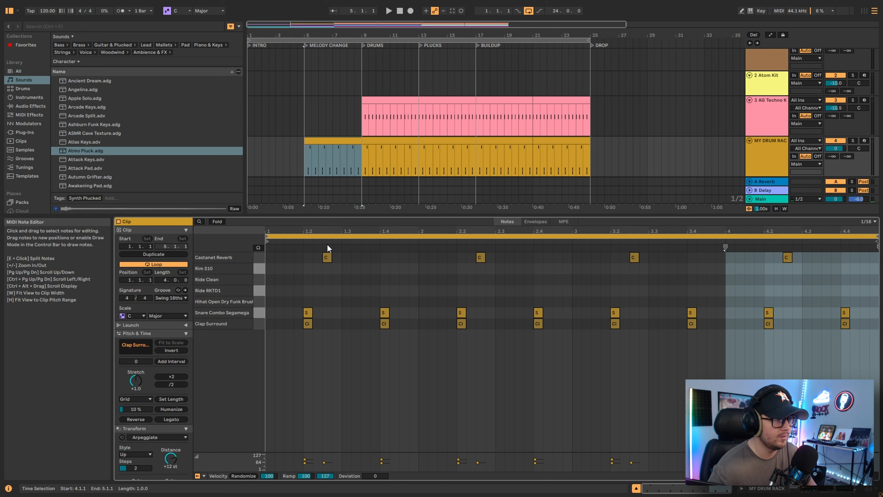
pyautogui.click(280, 268)
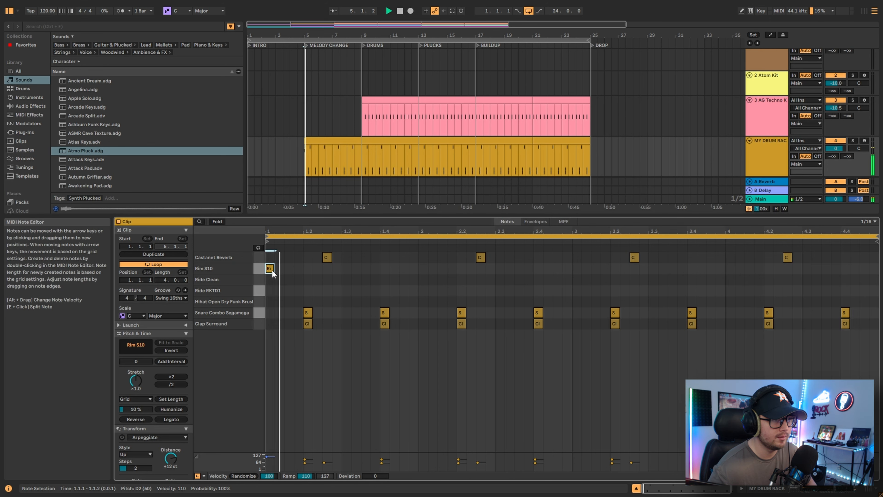
pyautogui.click(301, 265)
pyautogui.click(293, 265)
pyautogui.doubleClick(290, 268)
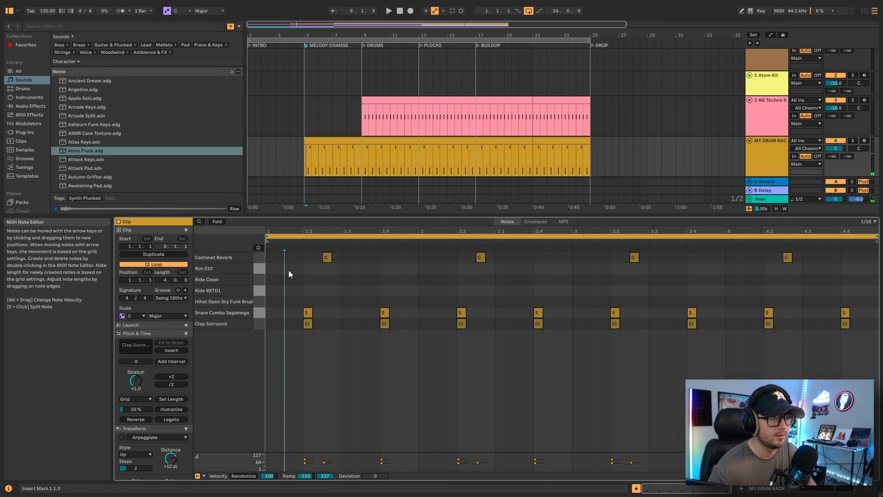
pyautogui.moveTo(290, 275); pyautogui.dragTo(290, 294)
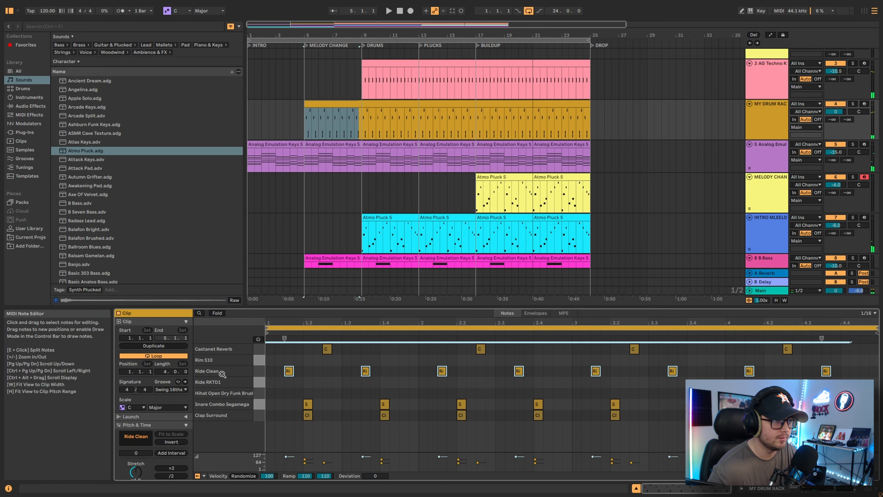
# Use the same two-beat Ride Clean pattern in the MY DRUM RACK clip at bar 9 and play it.
pyautogui.click(392, 110)
pyautogui.press('space')
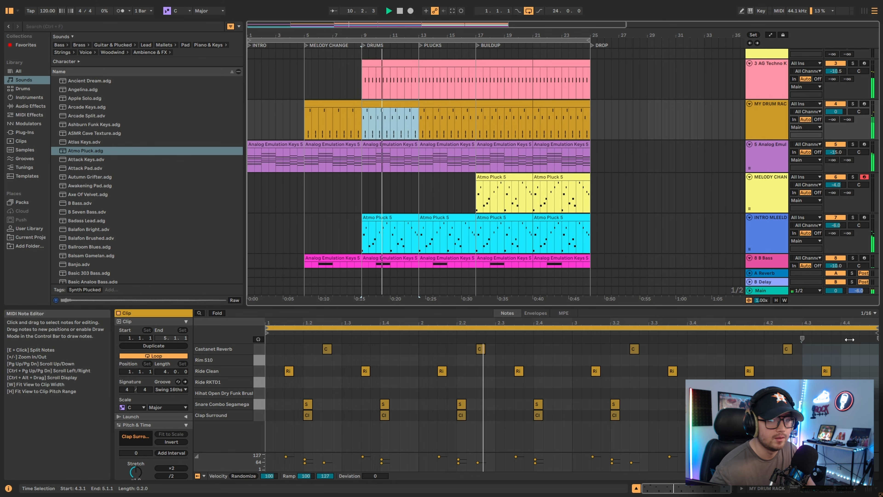
pyautogui.moveTo(834, 365); pyautogui.dragTo(288, 380)
# Examine the Auto Filter frequency automation on the Analog Emulation Keys track, hide the automation and play the DRUMS section.
pyautogui.scroll(-3, 757, 95)
pyautogui.click(757, 95)
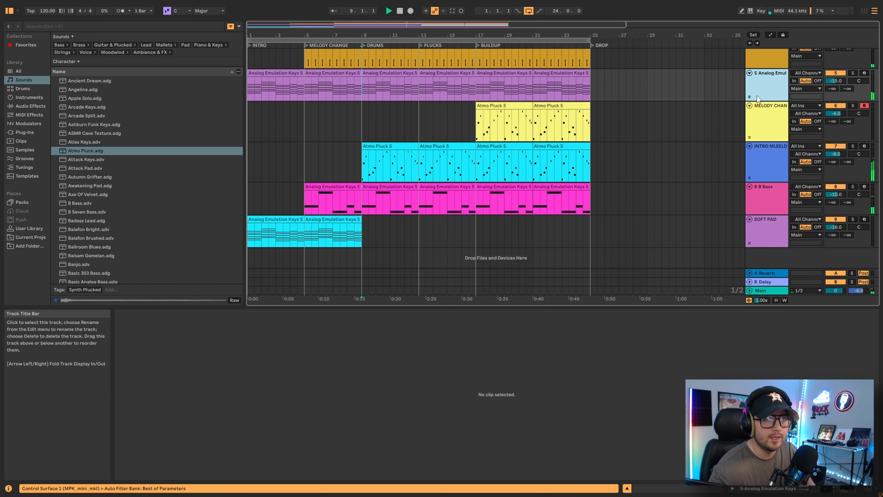
pyautogui.click(771, 35)
pyautogui.click(419, 91)
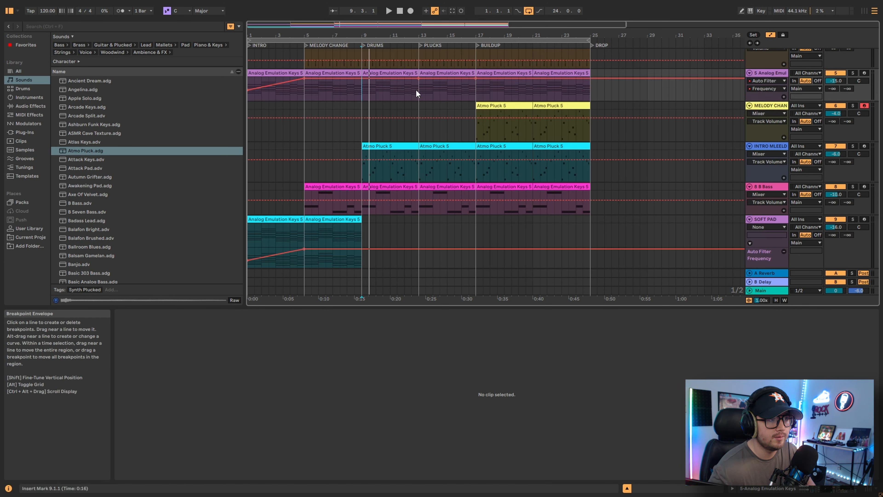
pyautogui.click(428, 91)
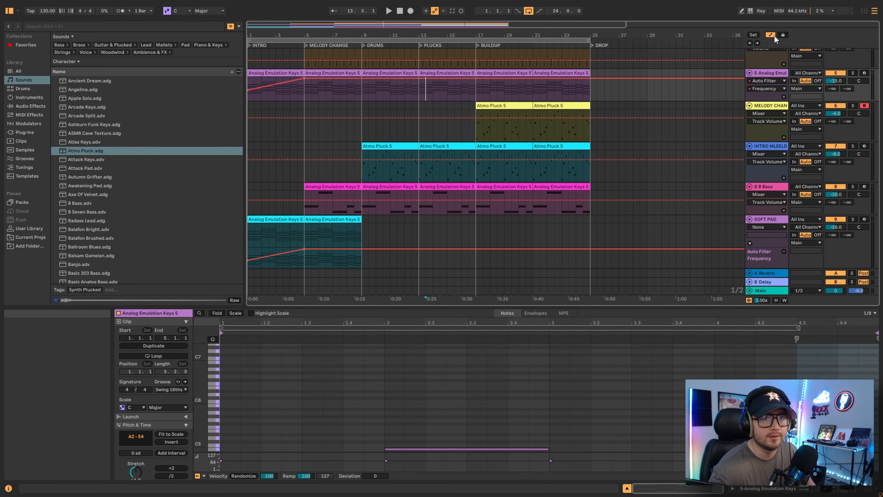
pyautogui.press('a')
pyautogui.press('space')
pyautogui.click(369, 91)
pyautogui.press('space')
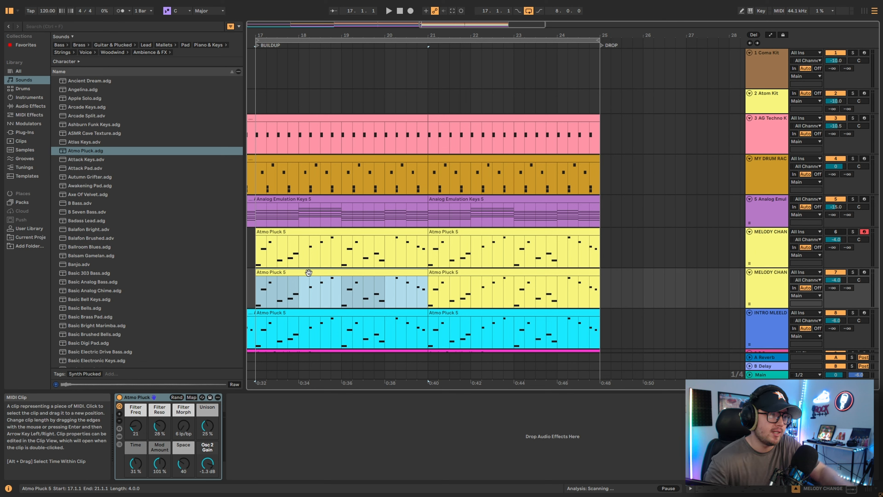
# Color the duplicated MELODY CHANGE track magenta and play the BUILDUP section.
pyautogui.click(381, 230)
pyautogui.rightClick(765, 278)
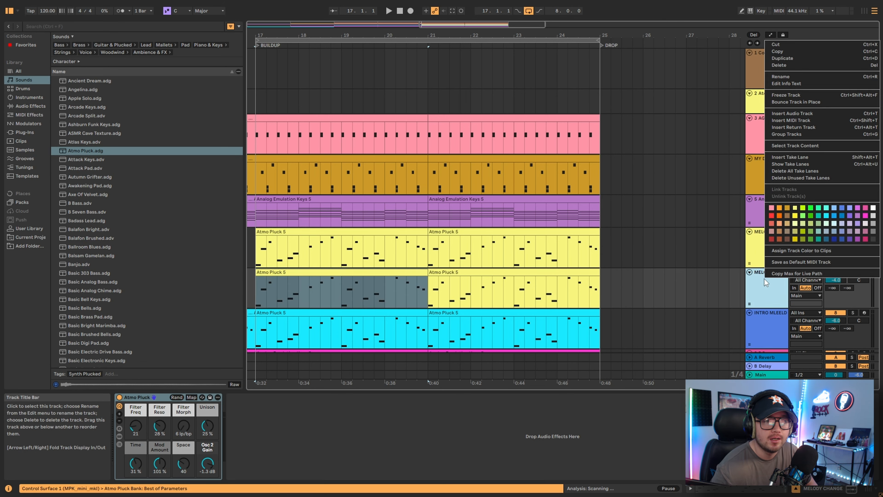
pyautogui.click(866, 215)
pyautogui.press('-')
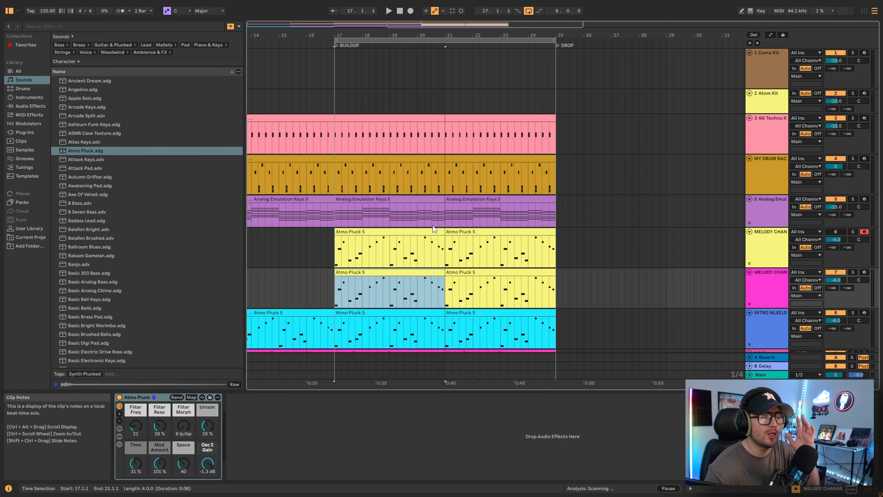
pyautogui.press('space')
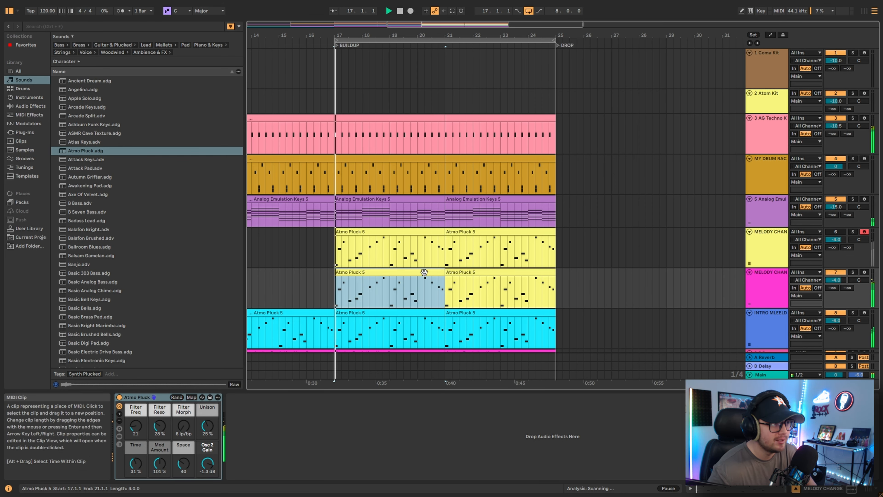
# Solo the magenta MELODY CHANGE track and add the OTT Multiband Dynamics preset with its mid-band above threshold at -2.75 dB.
pyautogui.click(843, 273)
pyautogui.click(853, 272)
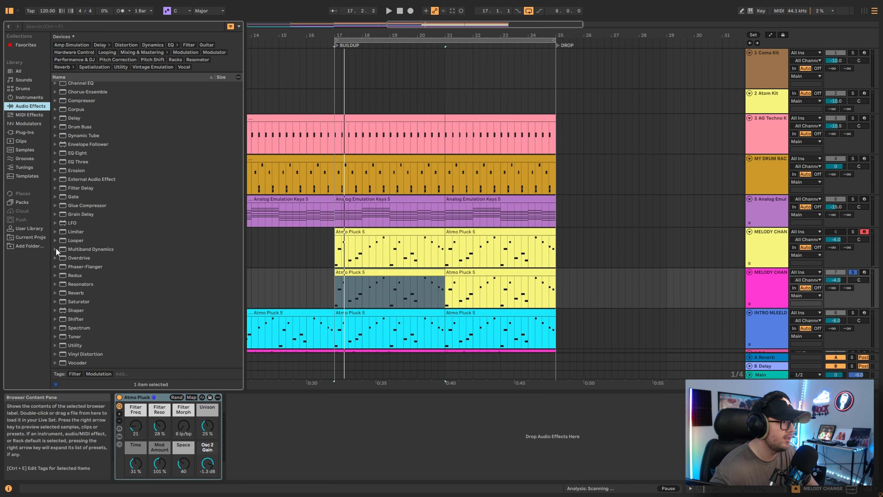
pyautogui.click(56, 250)
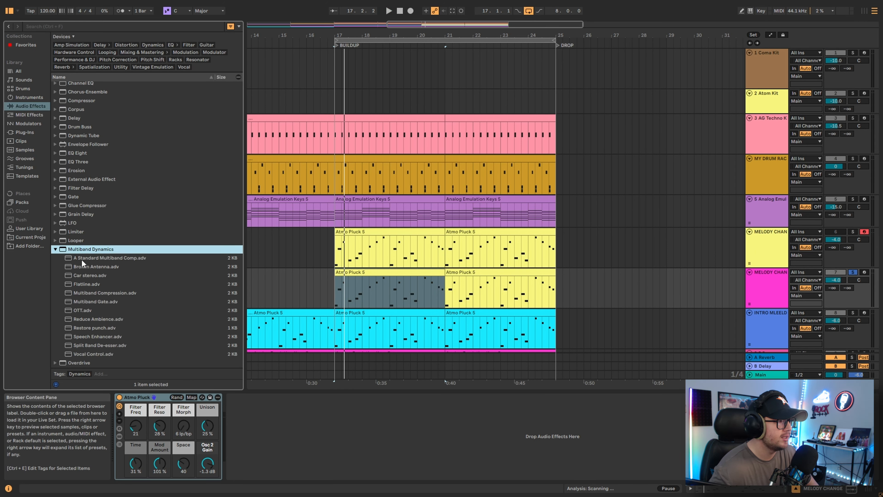
pyautogui.moveTo(82, 311); pyautogui.dragTo(451, 301)
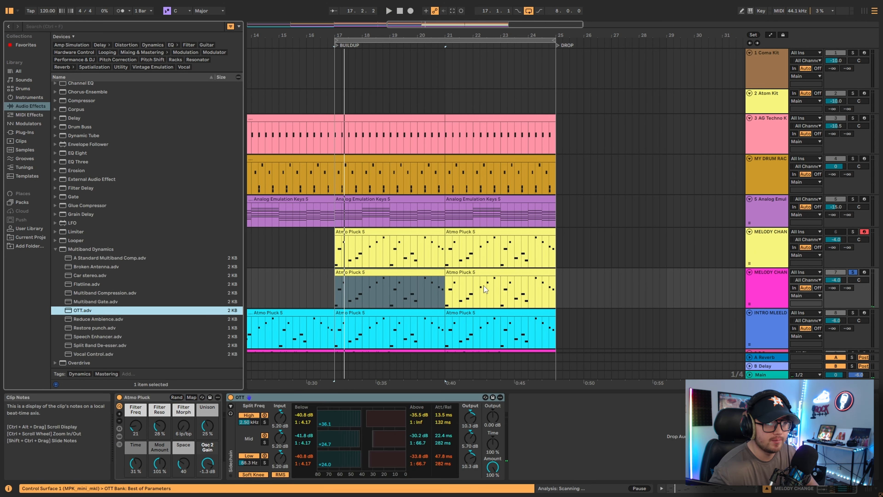
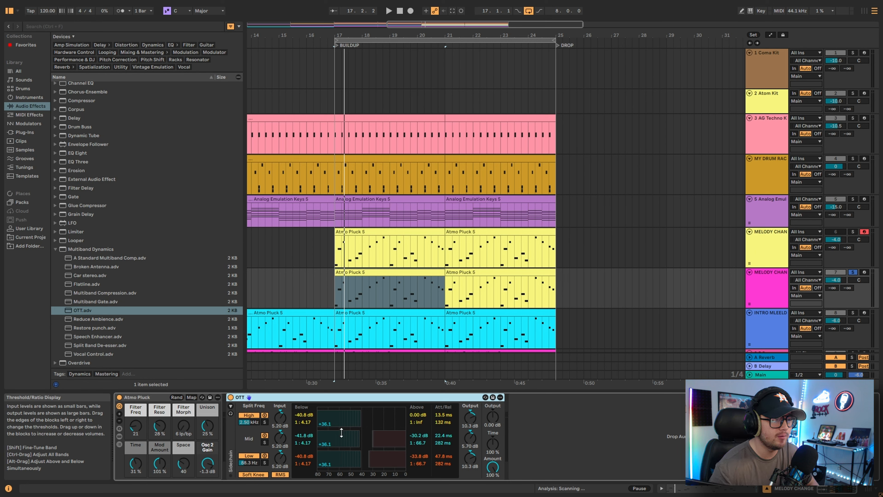
pyautogui.moveTo(374, 439); pyautogui.dragTo(404, 439)
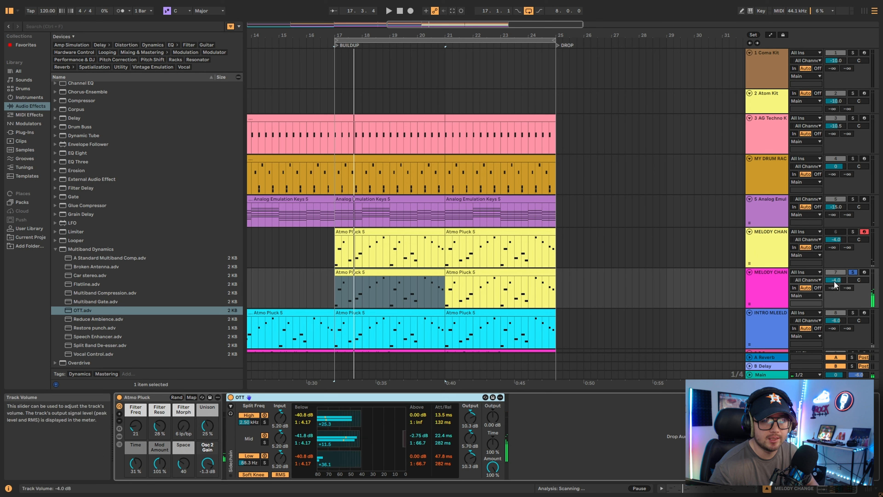
# Try the magenta track at -16.3 dB with OTT's below thresholds at -80.0 dB for the high band and -72.0 dB for the low band.
pyautogui.moveTo(836, 280); pyautogui.dragTo(836, 299)
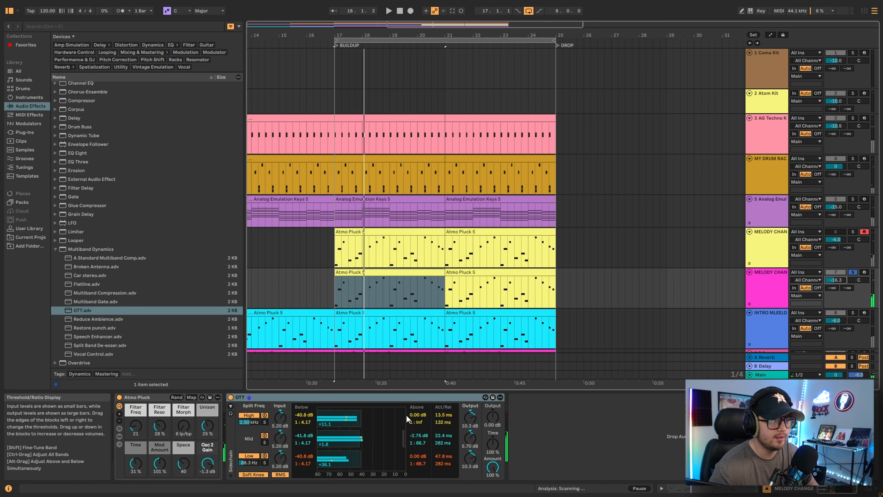
pyautogui.moveTo(406, 415); pyautogui.dragTo(317, 415)
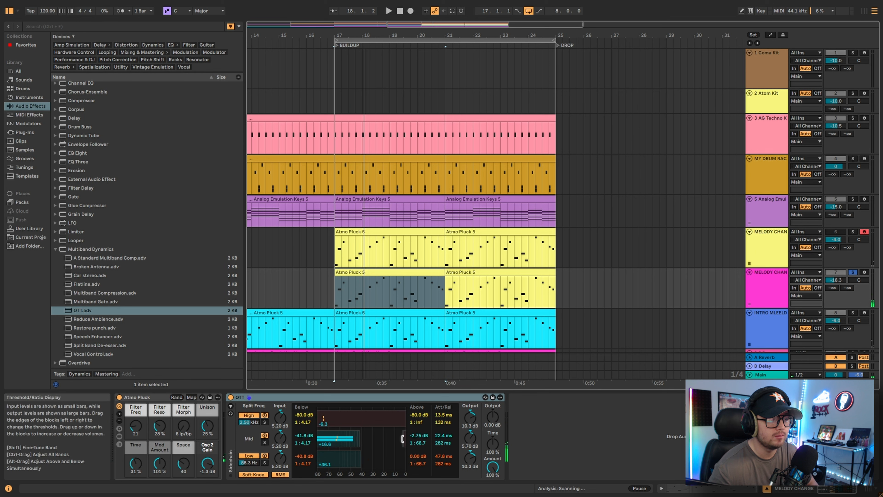
pyautogui.moveTo(405, 459); pyautogui.dragTo(317, 459)
pyautogui.press('space')
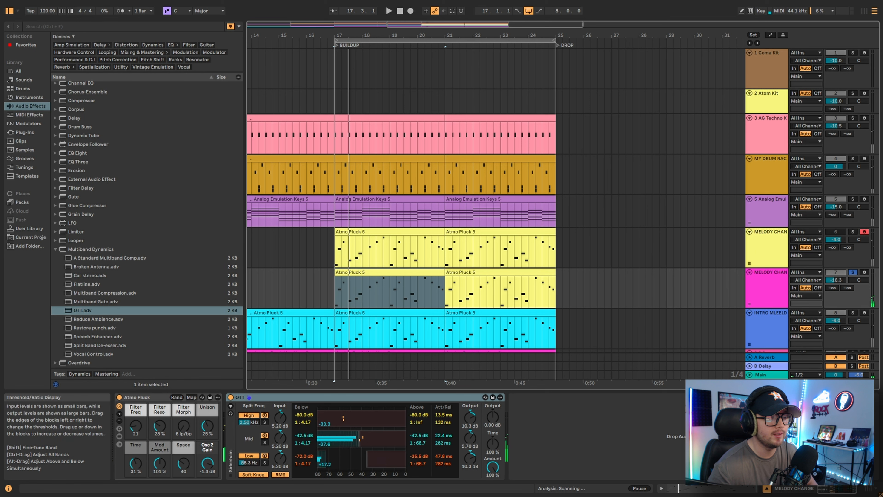
pyautogui.press('space')
# Try OTT's below thresholds at -1.50 dB for the mid band and -28.5 dB for the high band while playing the BUILDUP section.
pyautogui.moveTo(393, 439)
pyautogui.mouseDown()
pyautogui.moveTo(380, 439)
pyautogui.moveTo(404, 439)
pyautogui.mouseUp()
pyautogui.press('space')
pyautogui.press('space')
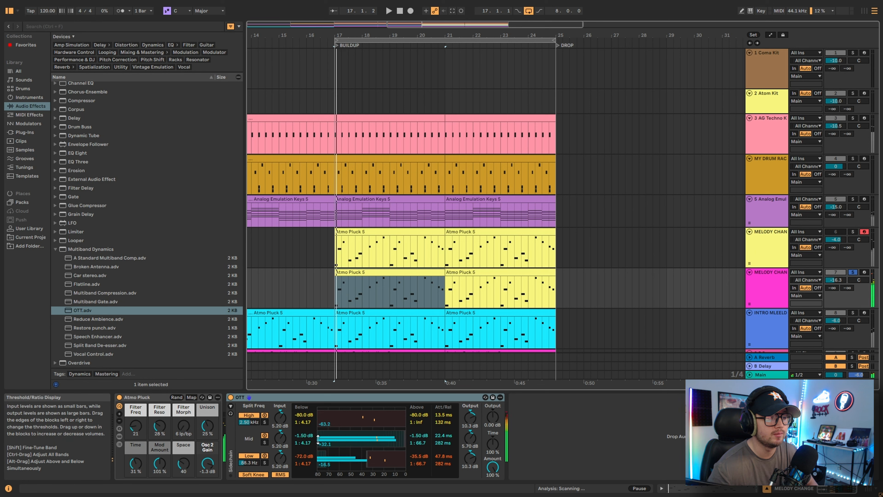
pyautogui.press('space')
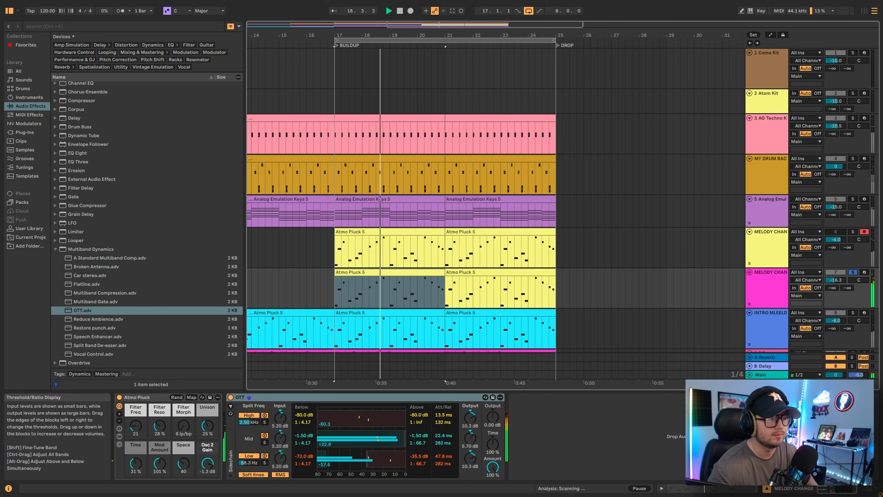
pyautogui.moveTo(317, 423); pyautogui.dragTo(373, 423)
pyautogui.press('space')
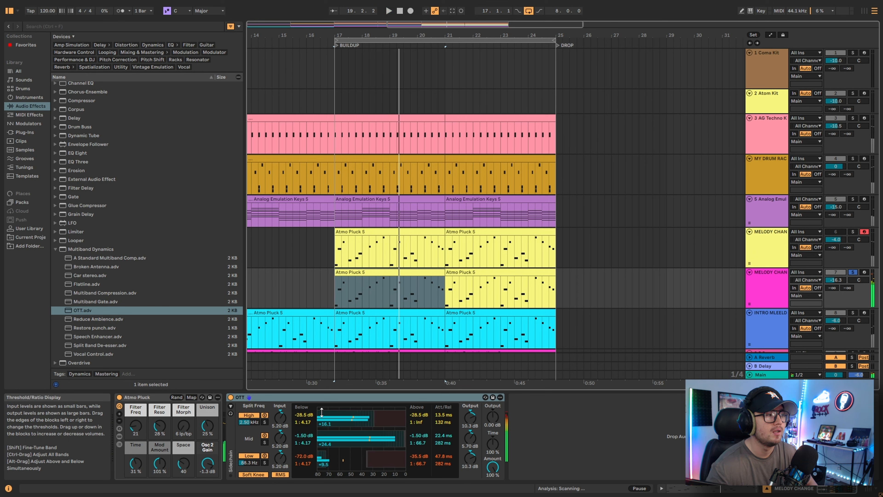
# Undo the latest OTT threshold changes and the volume change on the magenta MELODY CHANGE track.
pyautogui.click(247, 398)
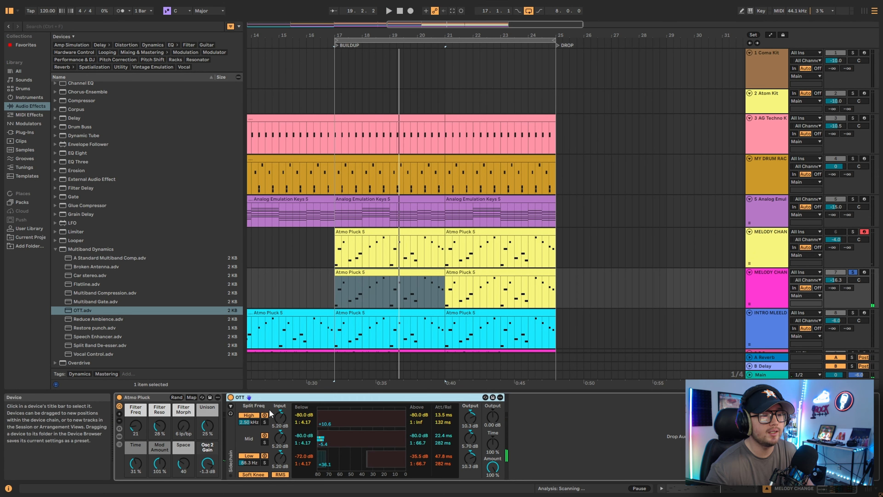
pyautogui.hotkey('ctrl', 'z')
pyautogui.hotkey('ctrl', 'z')
pyautogui.hotkey('ctrl', 'z')
pyautogui.hotkey('ctrl', 'z')
pyautogui.hotkey('ctrl', 'z')
pyautogui.hotkey('ctrl', 'z')
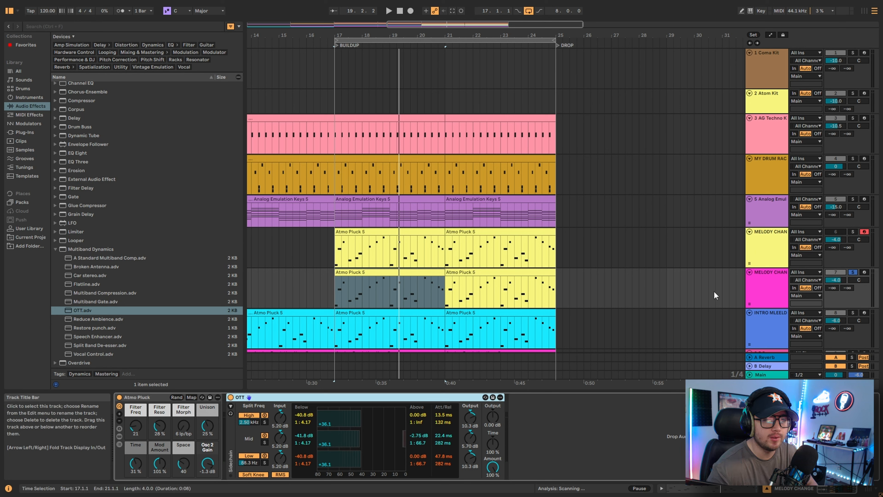
# Color both Atmo Pluck clips on the magenta MELODY CHANGE track magenta to match the track.
pyautogui.click(482, 273)
pyautogui.keyDown('shift'); pyautogui.click(395, 273); pyautogui.keyUp('shift')
pyautogui.rightClick(394, 273)
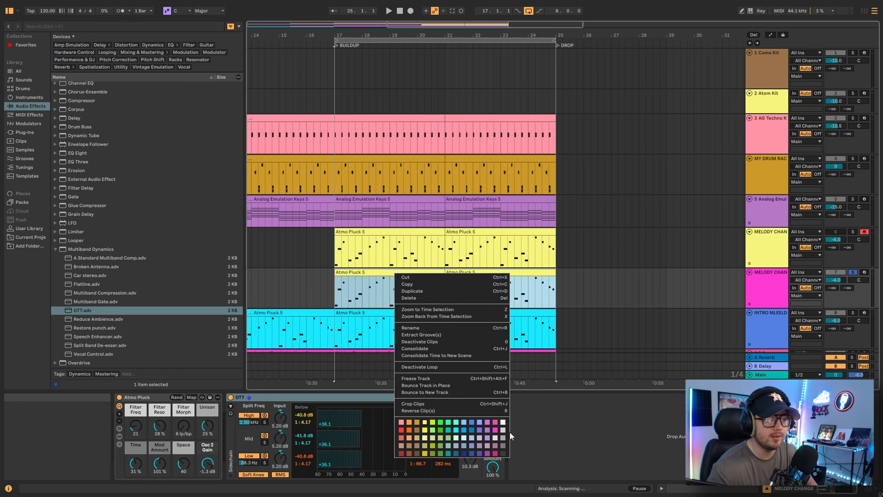
pyautogui.click(495, 422)
# Lower the magenta track to -10.8 dB and set OTT's above thresholds to -19.5 dB high, -9.00 dB mid and -4.00 dB low.
pyautogui.press('space')
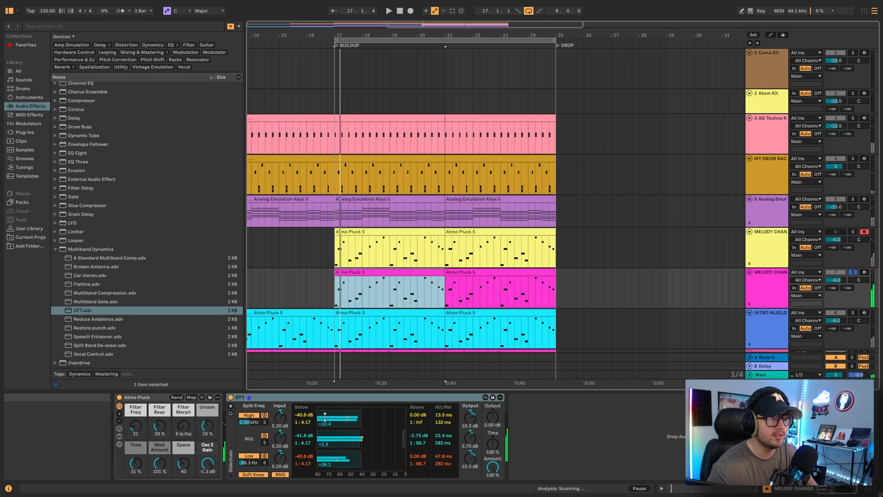
pyautogui.moveTo(835, 281); pyautogui.dragTo(830, 287)
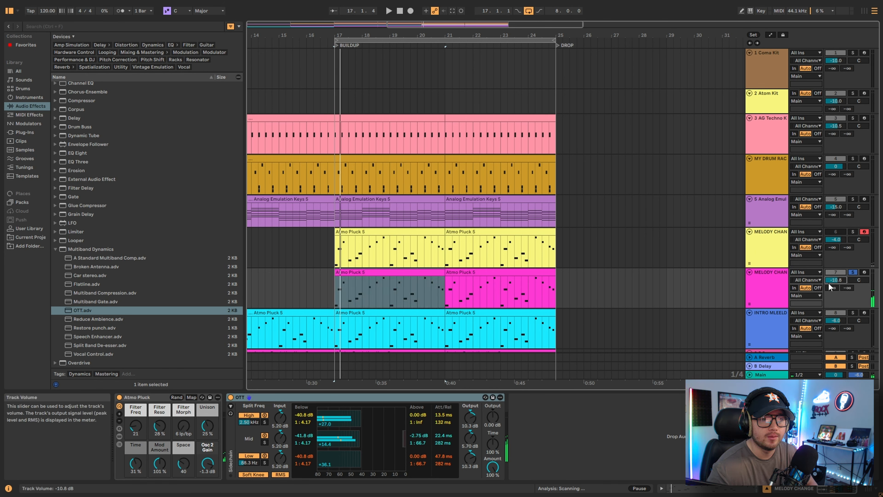
pyautogui.press('space')
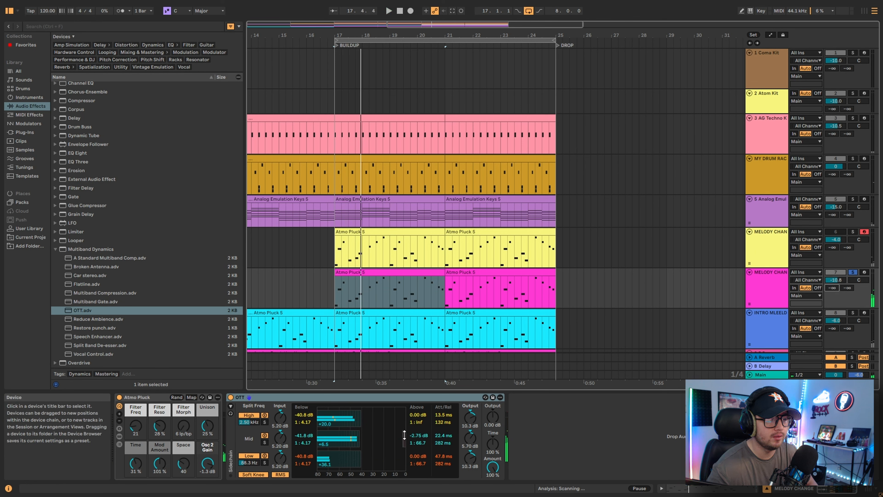
pyautogui.moveTo(404, 435); pyautogui.dragTo(402, 437)
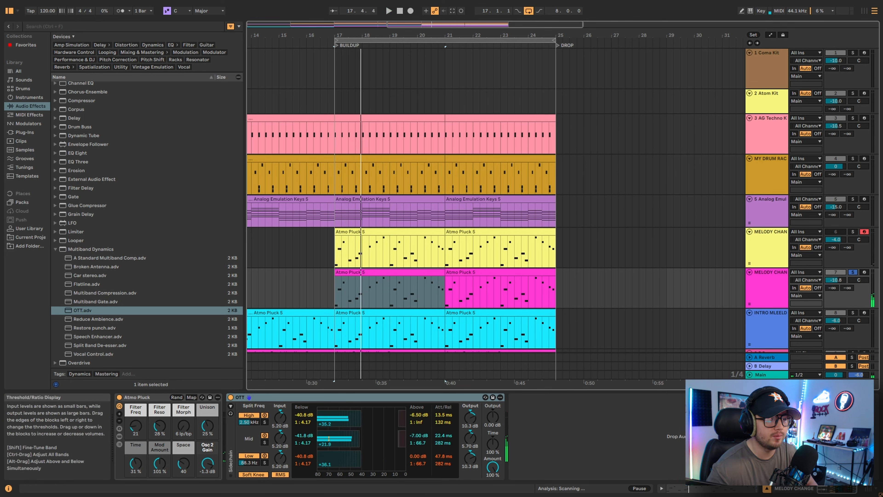
pyautogui.moveTo(398, 418); pyautogui.dragTo(400, 419)
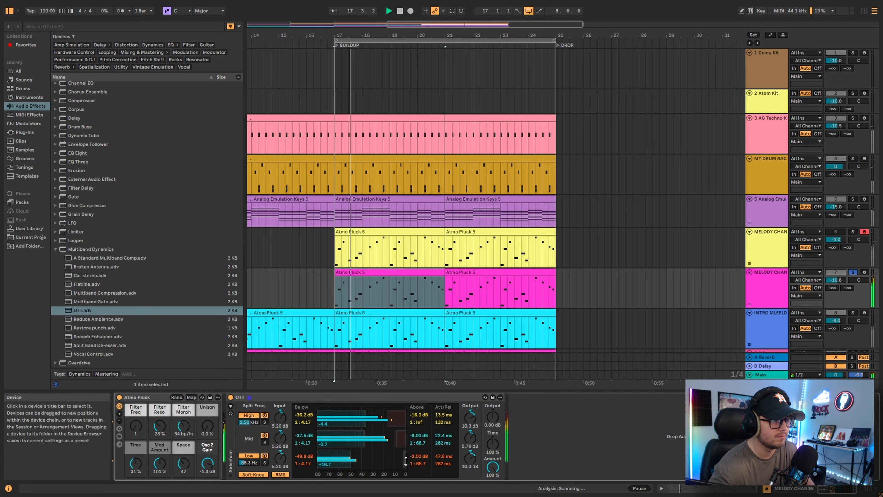
pyautogui.moveTo(404, 461); pyautogui.dragTo(401, 461)
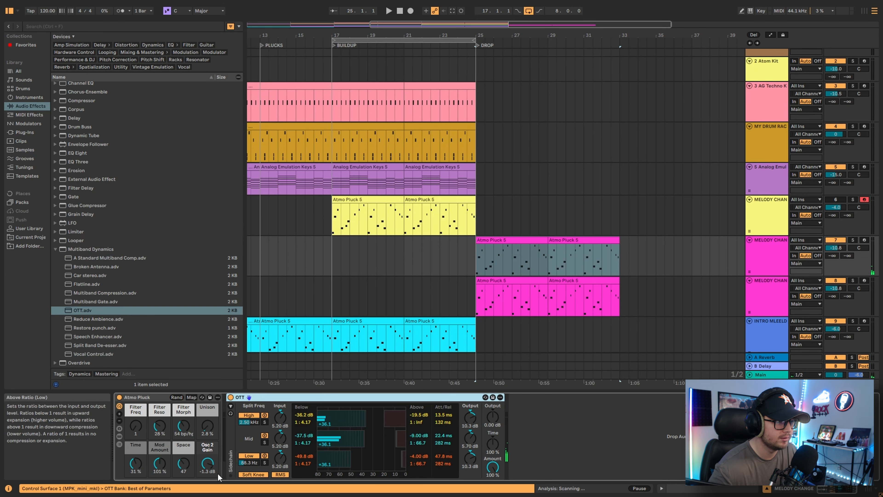
# Add an EQ Eight after OTT on the upper magenta MELODY CHANGE track.
pyautogui.click(647, 296)
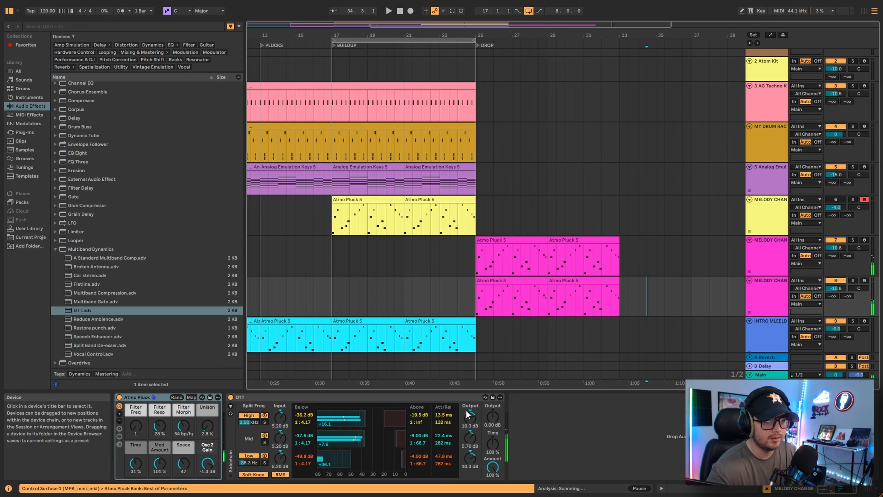
pyautogui.click(34, 107)
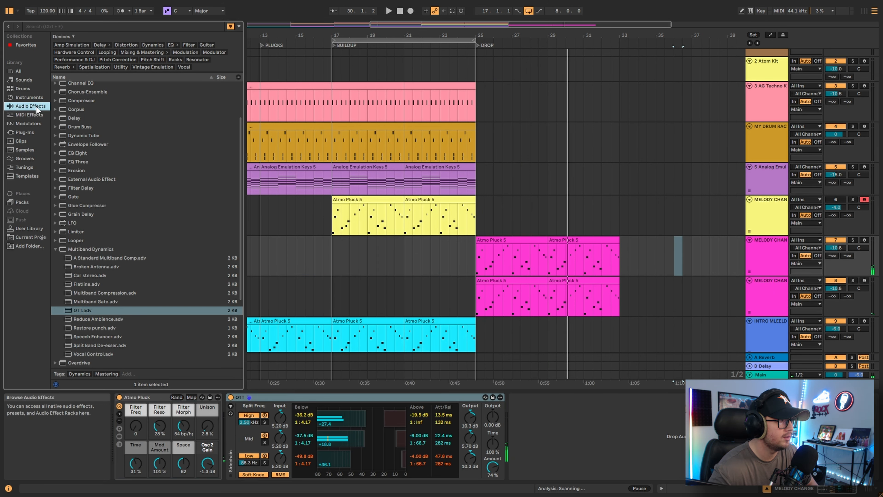
pyautogui.click(56, 249)
pyautogui.write('eq')
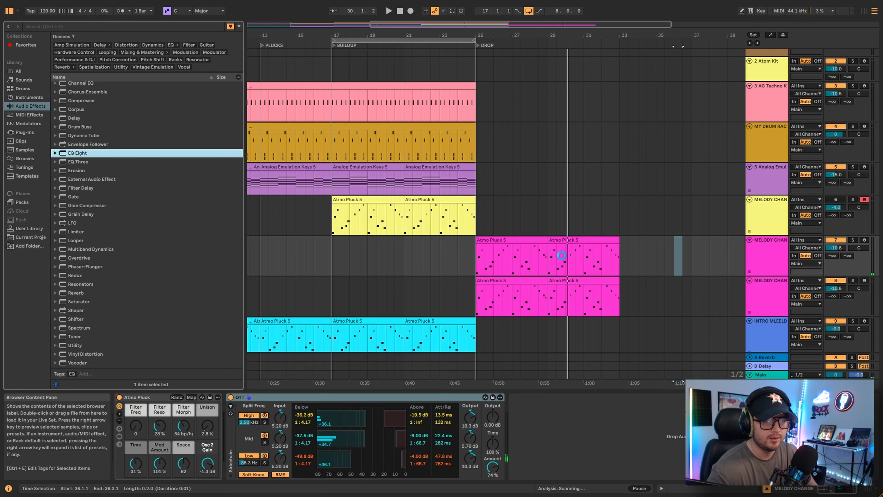
pyautogui.press('Return')
# Delete the notes in bars 1 and 3 of the upper magenta track's first DROP clip and play it.
pyautogui.click(535, 239)
pyautogui.moveTo(387, 222); pyautogui.dragTo(222, 447)
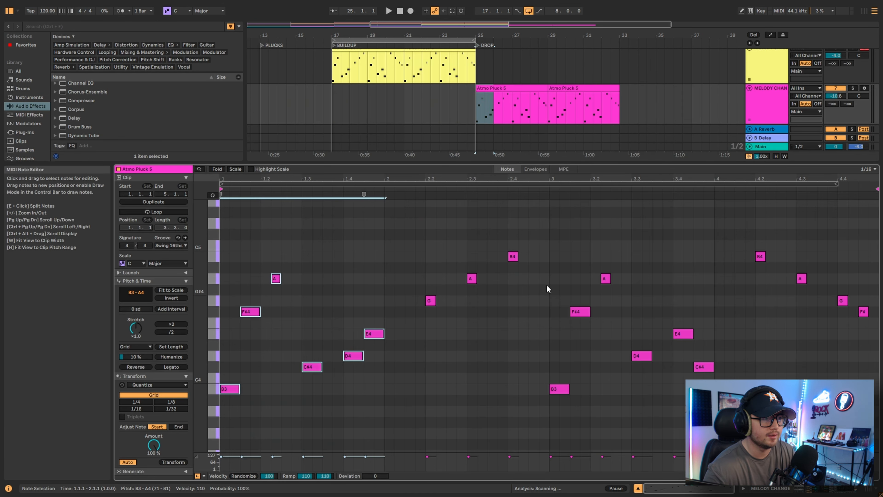
pyautogui.press('Delete')
pyautogui.moveTo(544, 253); pyautogui.dragTo(727, 397)
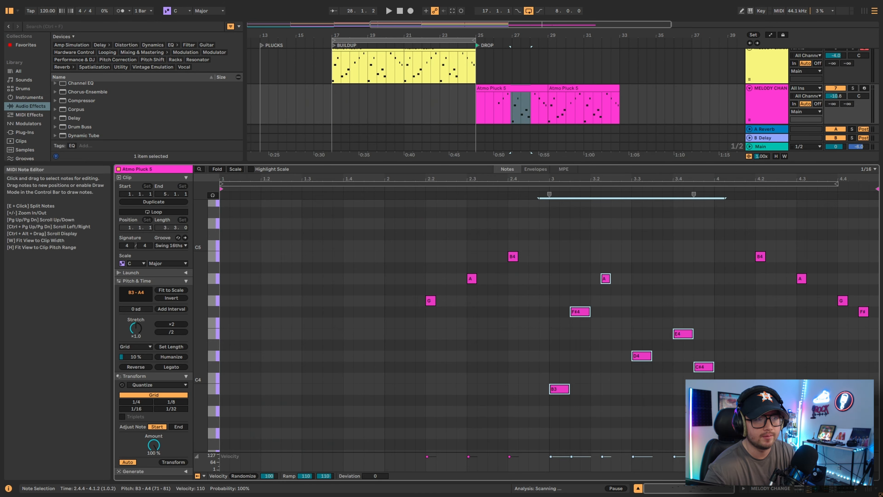
pyautogui.press('Delete')
pyautogui.press('space')
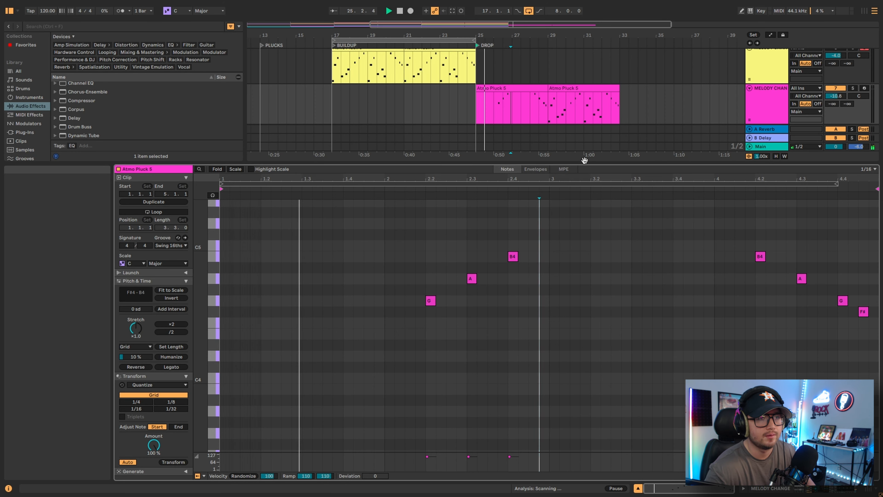
# Enlarge the arrangement and replace the upper magenta track's second DROP clip with a copy of the thinned first clip.
pyautogui.moveTo(606, 164); pyautogui.dragTo(587, 334)
pyautogui.click(517, 78)
pyautogui.click(515, 89)
pyautogui.press('space')
pyautogui.click(556, 115)
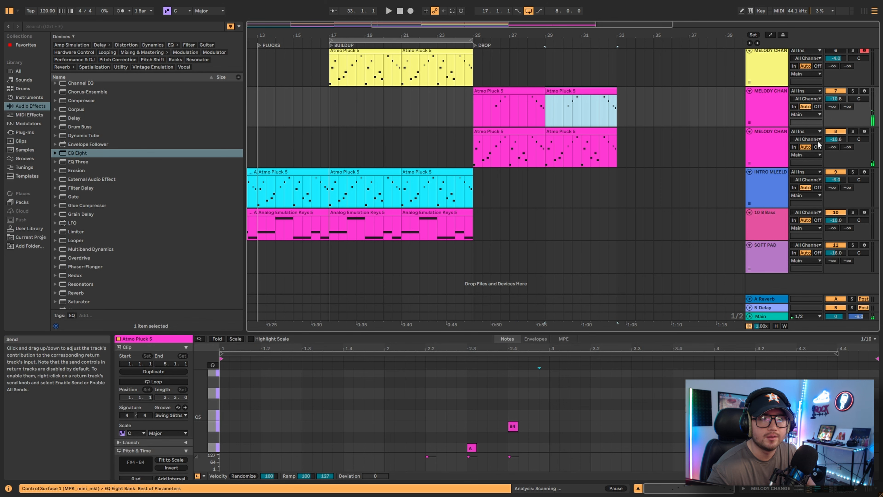
# Remove OTT from the lower magenta MELODY CHANGE track.
pyautogui.click(784, 146)
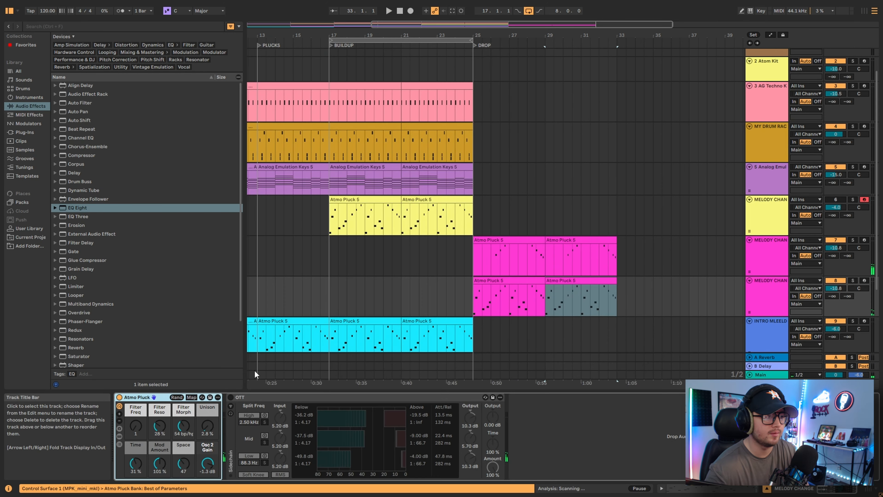
pyautogui.click(263, 399)
pyautogui.press('Delete')
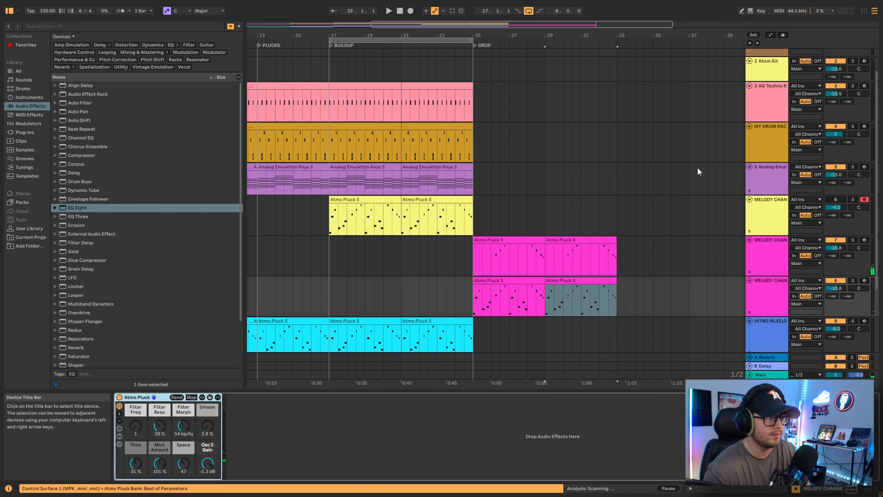
# Make the first EQ Eight band on the upper magenta track a low cut at about 82.5 Hz and play the clip.
pyautogui.click(772, 246)
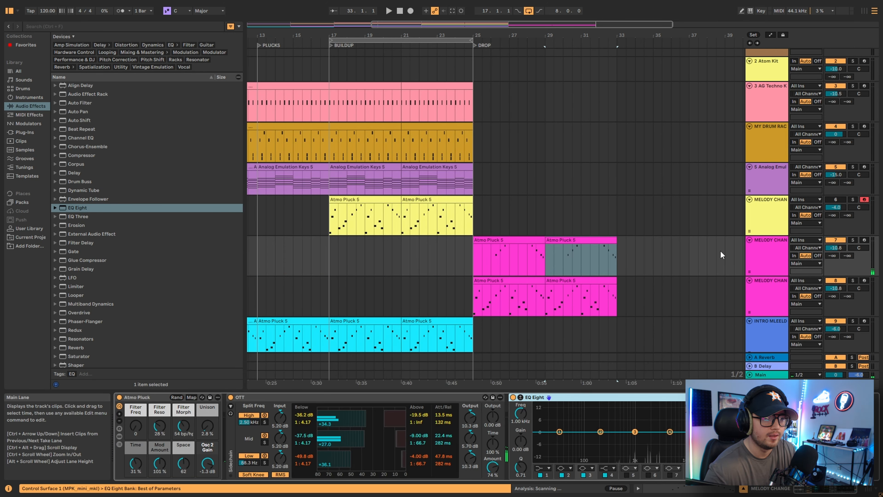
pyautogui.click(542, 468)
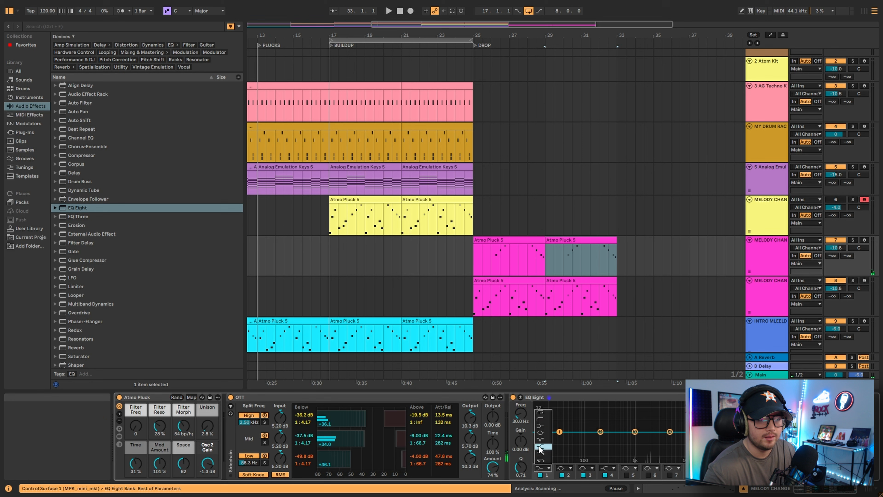
pyautogui.click(542, 421)
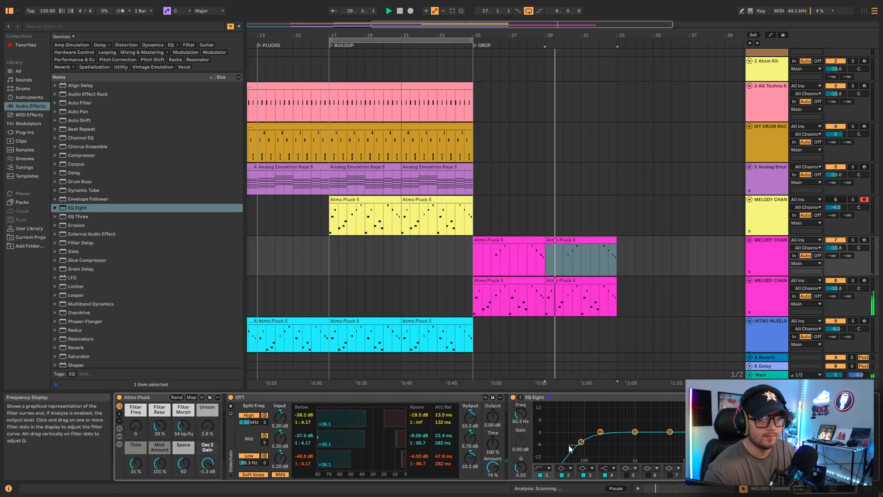
# Audition Basic-series presets in the sound library and load Basic Organ Bass on the lower magenta MELODY CHANGE track.
pyautogui.click(508, 298)
pyautogui.click(33, 103)
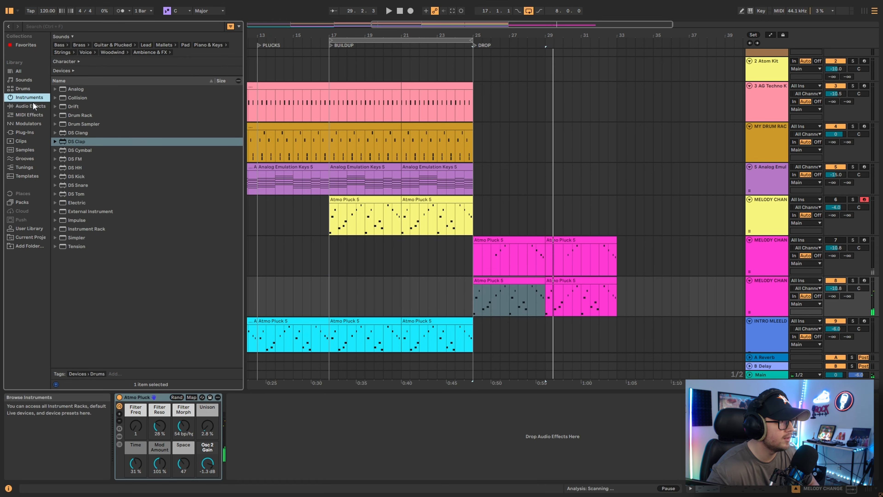
pyautogui.click(23, 80)
pyautogui.scroll(-3, 89, 204)
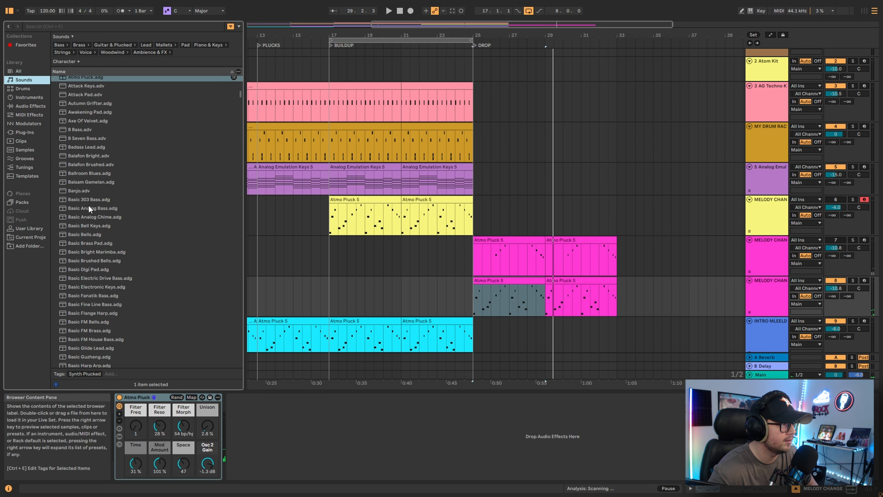
pyautogui.click(95, 191)
pyautogui.click(98, 155)
pyautogui.scroll(-1, 96, 229)
pyautogui.click(96, 229)
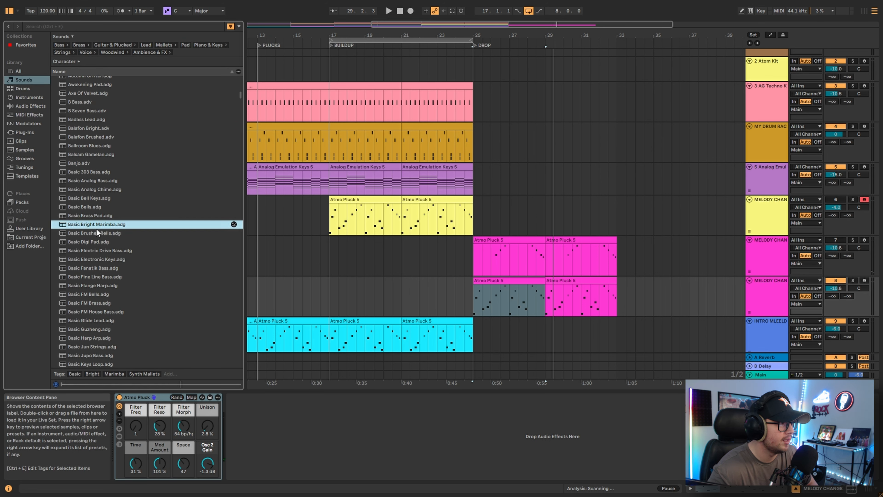
pyautogui.click(111, 244)
pyautogui.scroll(-7, 107, 218)
pyautogui.click(107, 220)
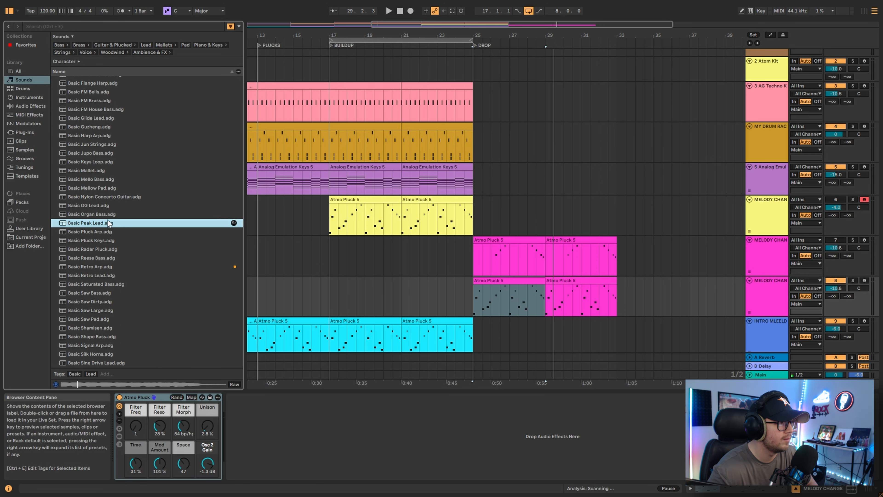
pyautogui.click(107, 217)
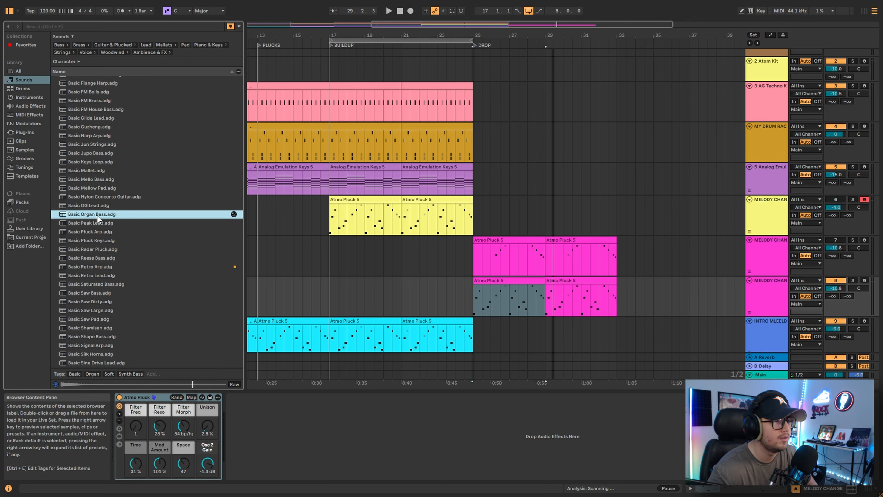
# Open the lower magenta track's first DROP clip, play it, and select its last two notes.
pyautogui.doubleClick(520, 280)
pyautogui.press('space')
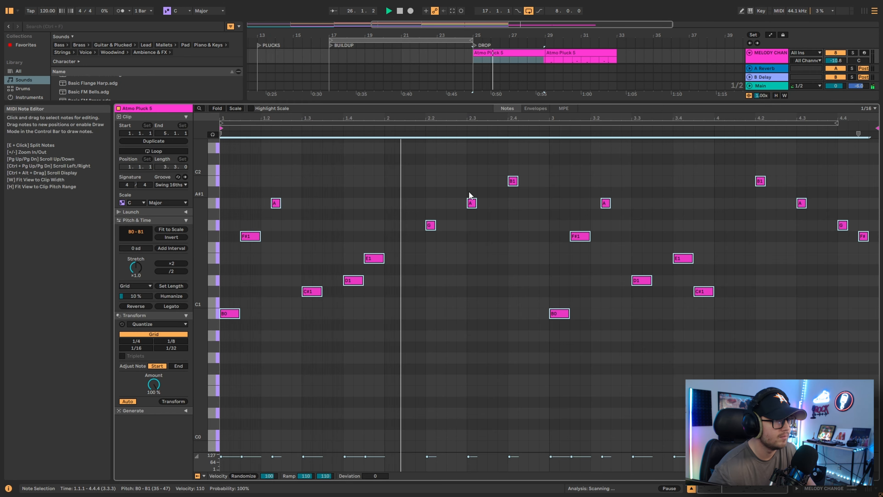
pyautogui.moveTo(564, 103); pyautogui.dragTo(530, 155)
pyautogui.click(422, 221)
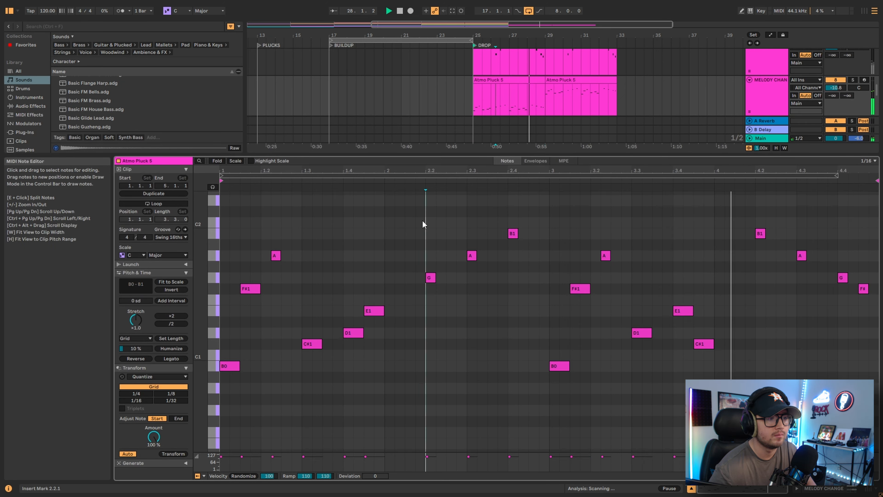
pyautogui.moveTo(843, 262); pyautogui.dragTo(874, 313)
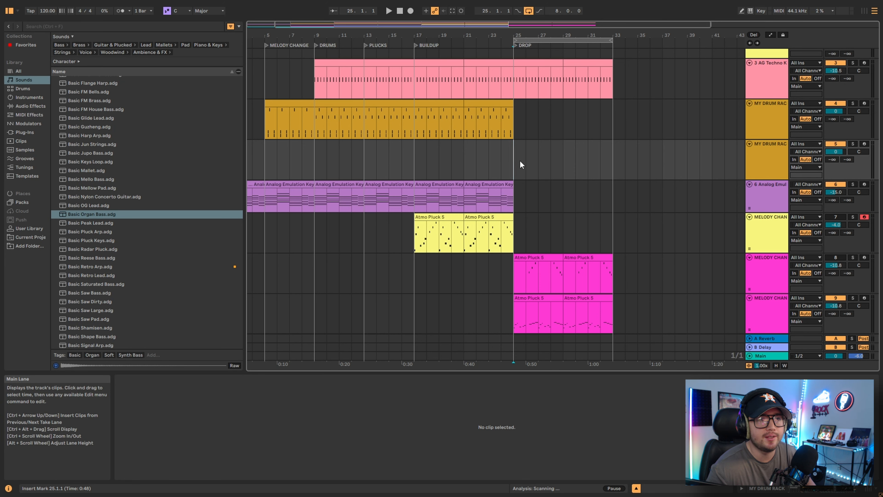
# Copy the gold drum clip to the DROP on the second MY DRUM RACK track, add a Ride RKTD1 note at 1.2 and play it.
pyautogui.click(385, 108)
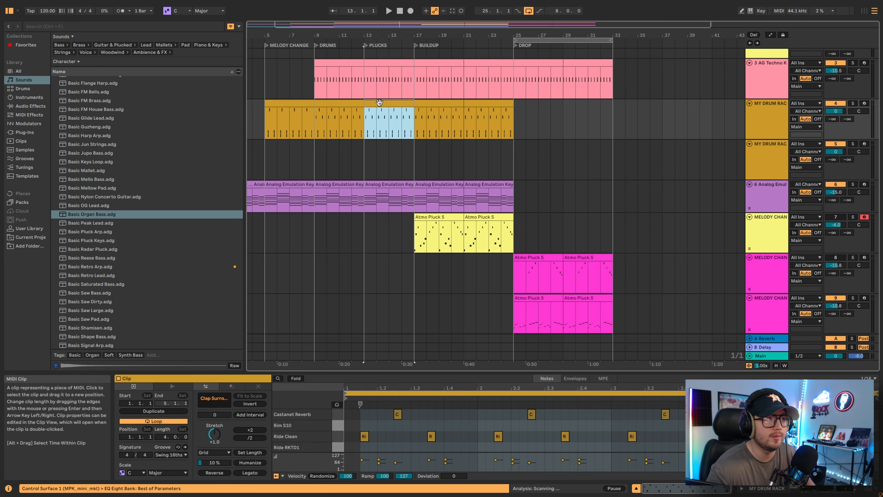
pyautogui.hotkey('ctrl', 'alt', 'e')
pyautogui.click(310, 151)
pyautogui.press('space')
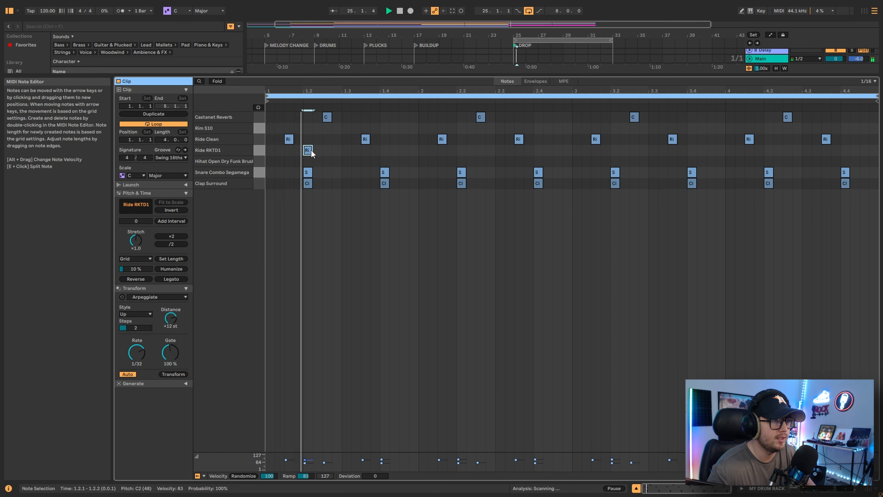
# Set the Decay of the Hihat Open Dry Funk Brush pad to 1.00 ms in the DROP drum rack and play it.
pyautogui.hotkey('shift', 'Tab')
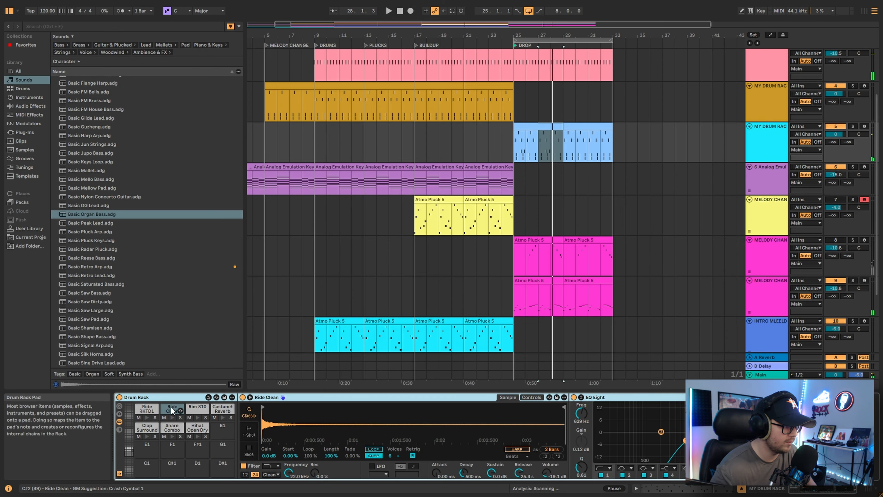
pyautogui.press('space')
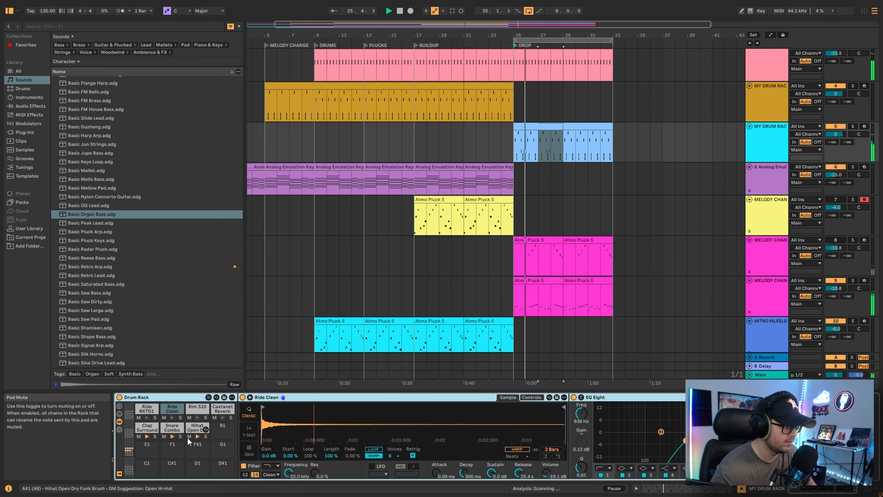
pyautogui.click(195, 427)
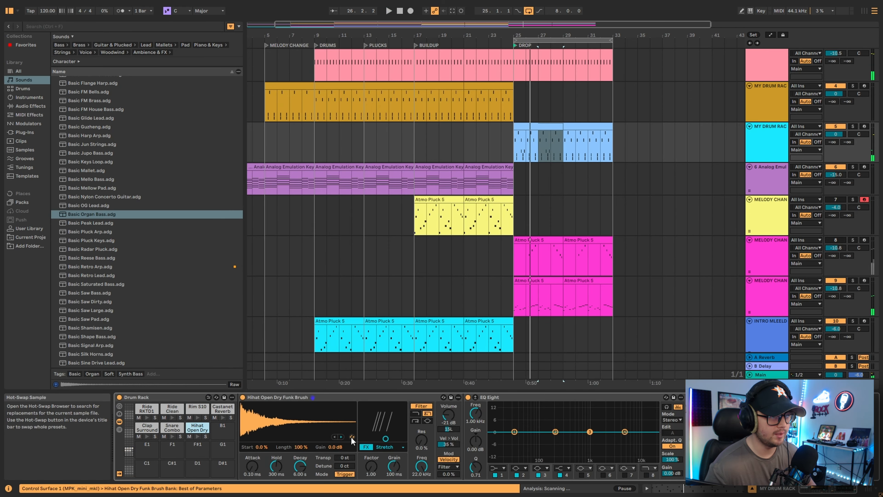
pyautogui.moveTo(305, 468)
pyautogui.mouseDown()
pyautogui.moveTo(305, 494)
pyautogui.moveTo(303, 470)
pyautogui.mouseUp()
pyautogui.press('space')
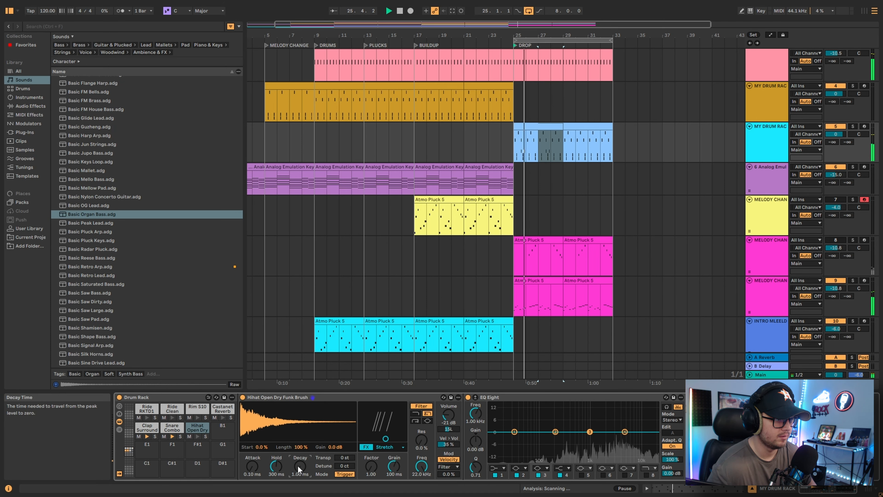
# Find Reverb among the audio effects and select the second Hihat Open Dry Funk Brush note in the DROP drum clip.
pyautogui.scroll(6, 76, 166)
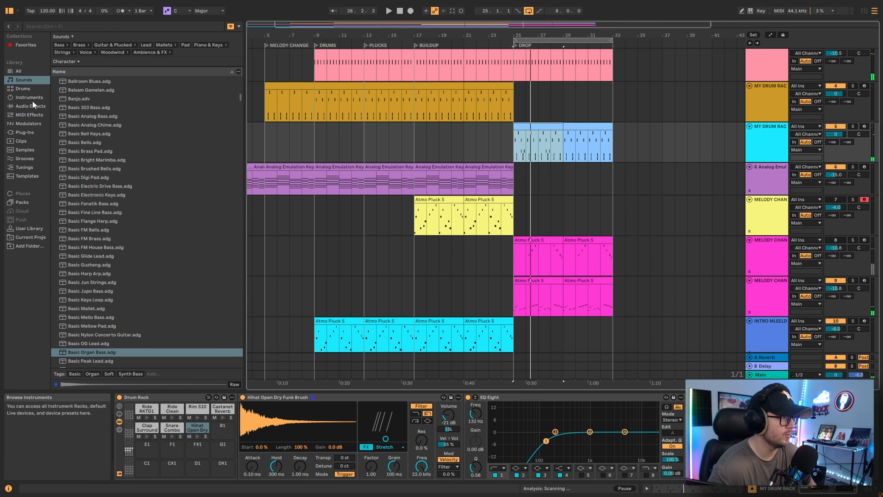
pyautogui.click(41, 109)
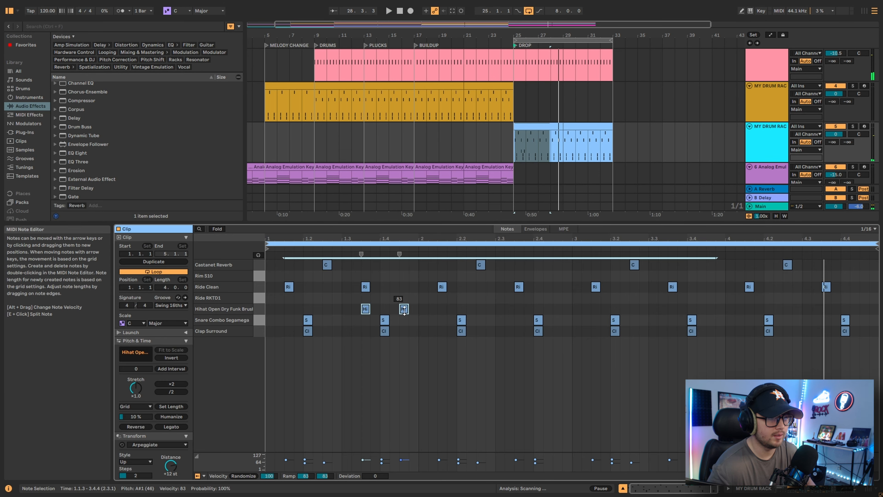
pyautogui.click(404, 309)
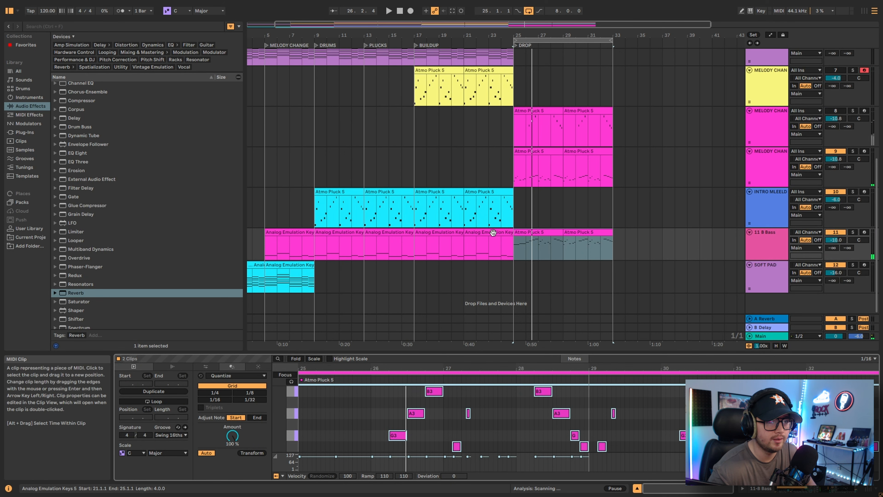
# Replace both Atmo Pluck clips in the bass track's DROP with copies of its Analog Emulation Keys clip and play them.
pyautogui.click(496, 237)
pyautogui.moveTo(497, 234); pyautogui.dragTo(547, 240)
pyautogui.press('space')
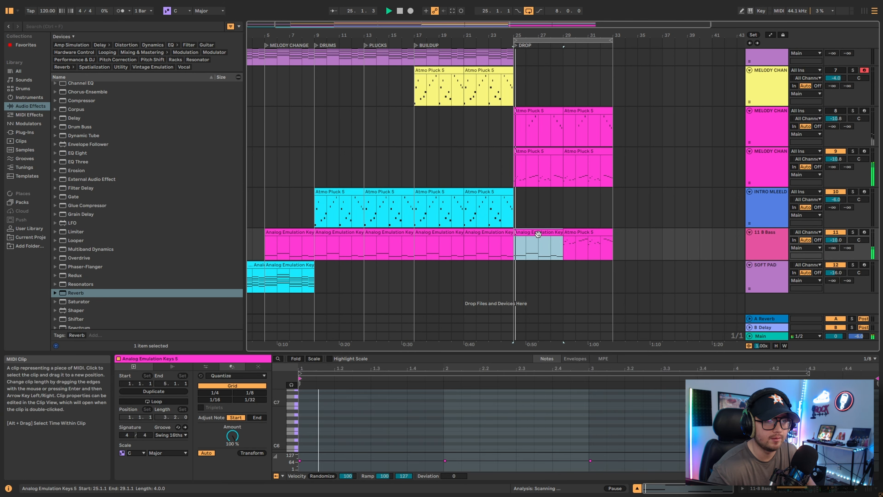
pyautogui.hotkey('ctrl', 'd')
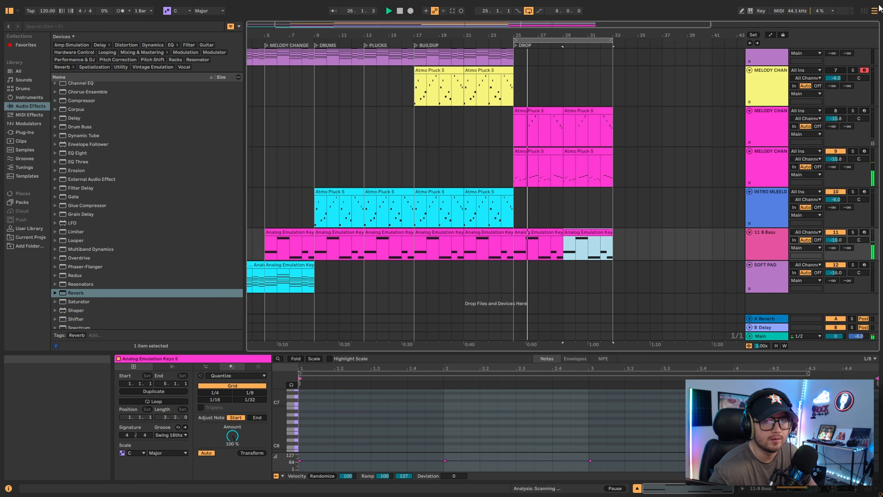
pyautogui.click(864, 11)
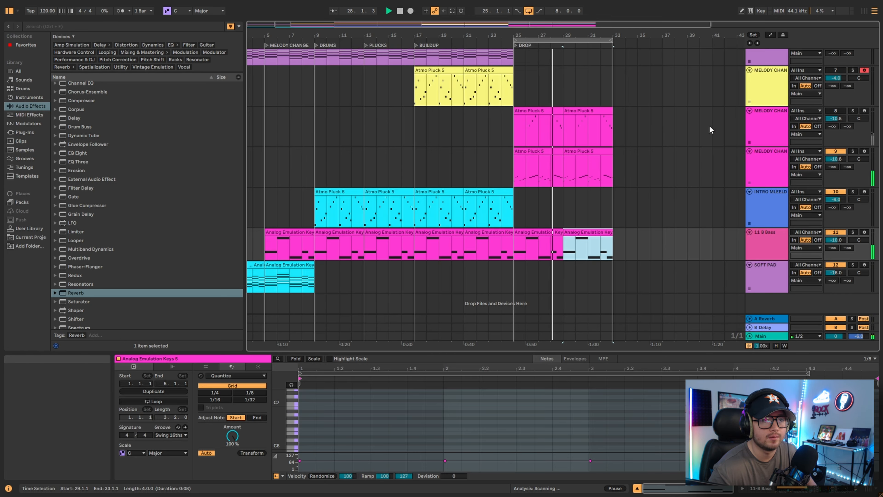
pyautogui.press('Tab')
# Duplicate the magenta Basic Organ Bass track, play the DROP, and audition the Basic Radar Pluck preset for the melody layer.
pyautogui.click(764, 209)
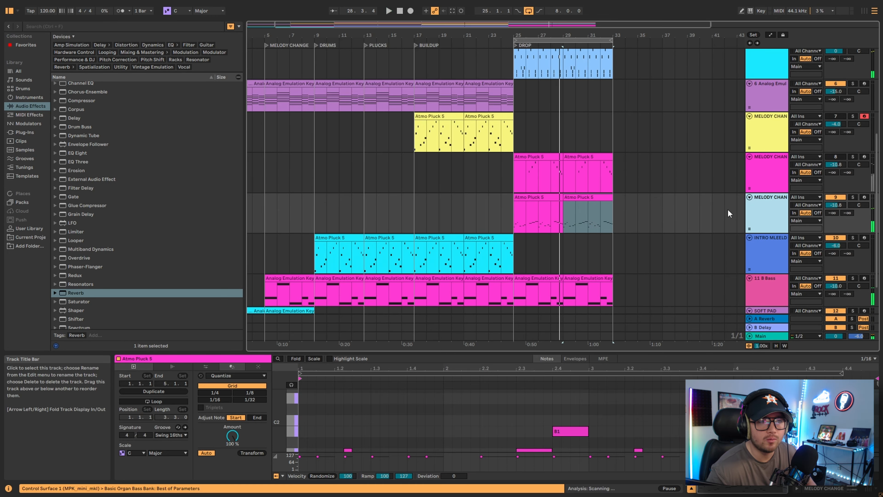
pyautogui.hotkey('ctrl', 'd')
pyautogui.click(776, 208)
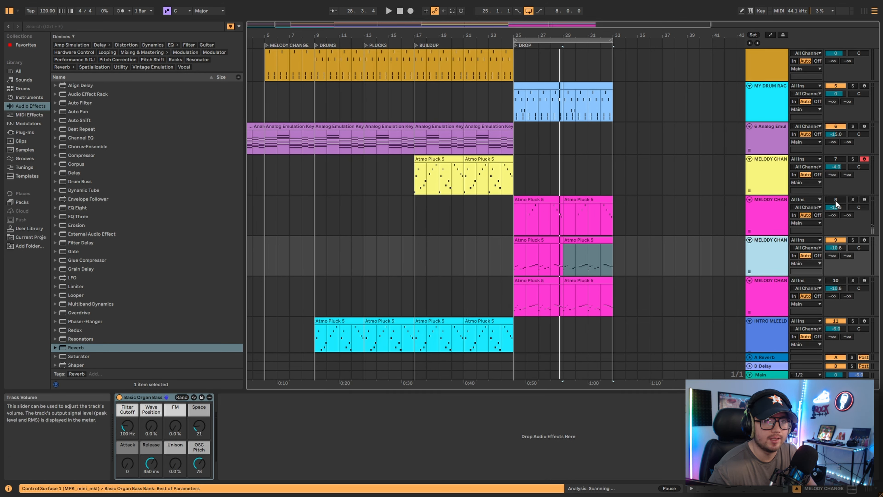
pyautogui.press('space')
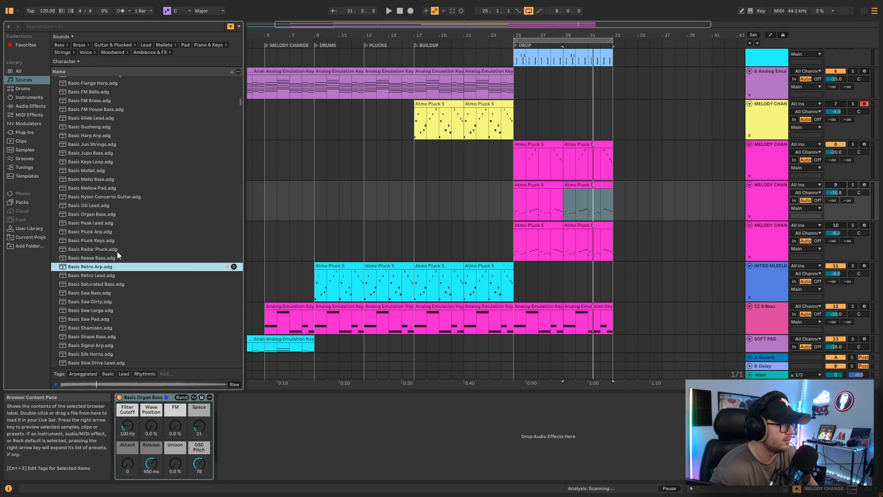
pyautogui.click(117, 250)
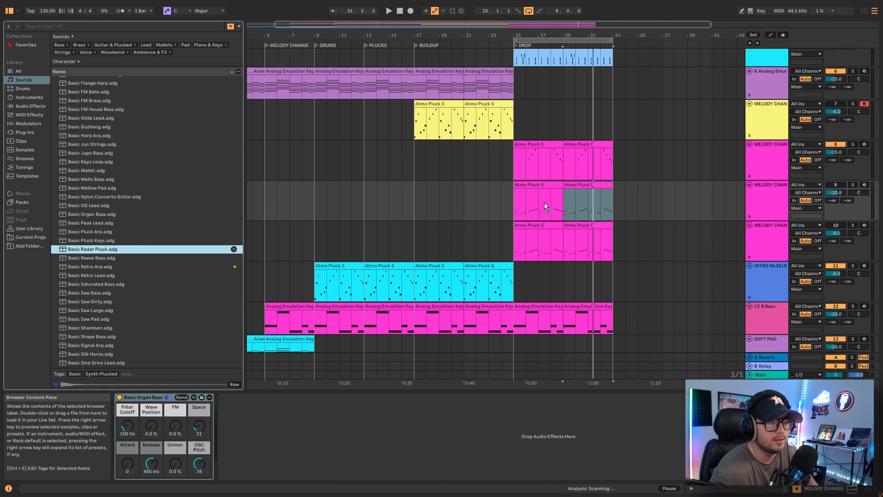
pyautogui.click(548, 184)
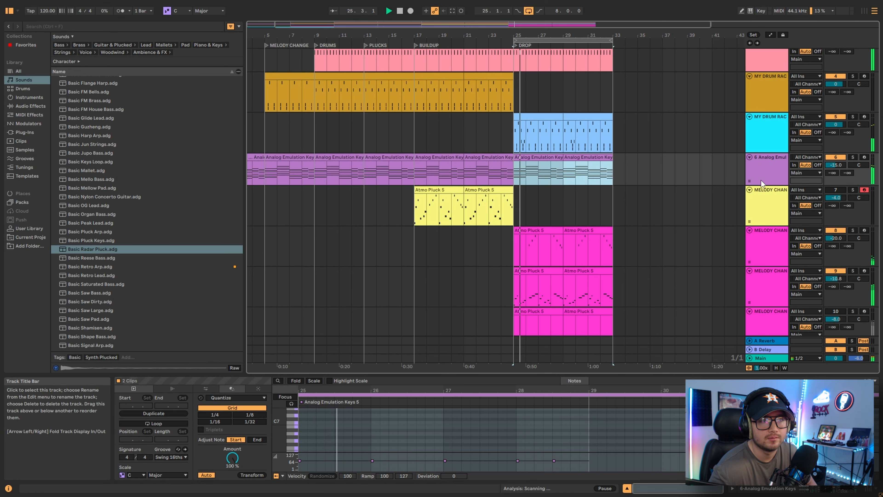
# Duplicate the Analog Emulation Keys track, keeping only the clips before the DROP on the original and only the DROP clips on the copy.
pyautogui.click(770, 174)
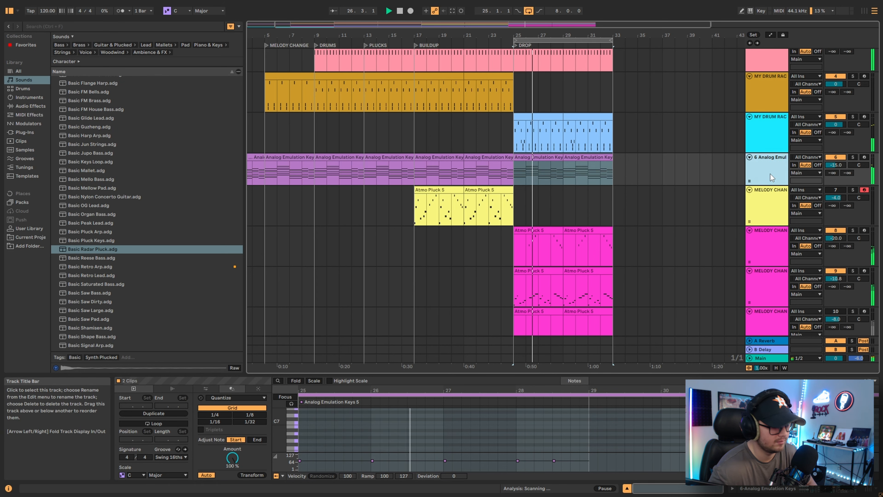
pyautogui.hotkey('ctrl', 'd')
pyautogui.press('space')
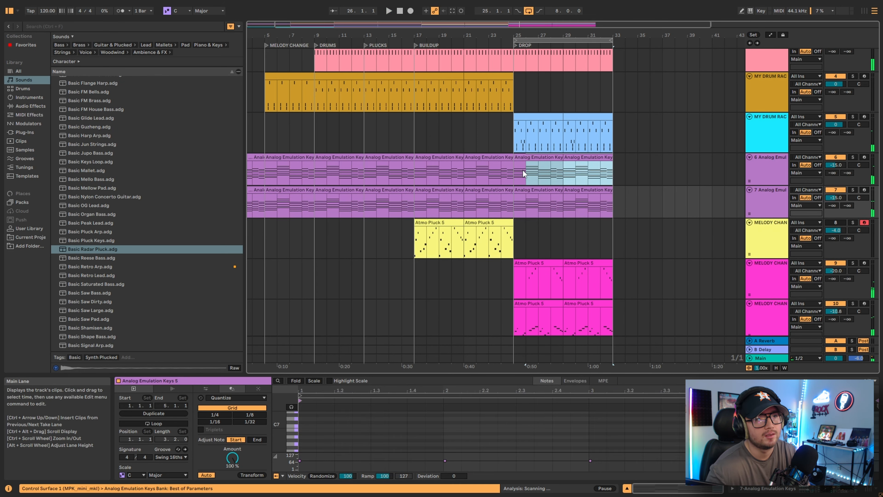
pyautogui.press('Delete')
pyautogui.moveTo(510, 203); pyautogui.dragTo(217, 207)
pyautogui.press('Delete')
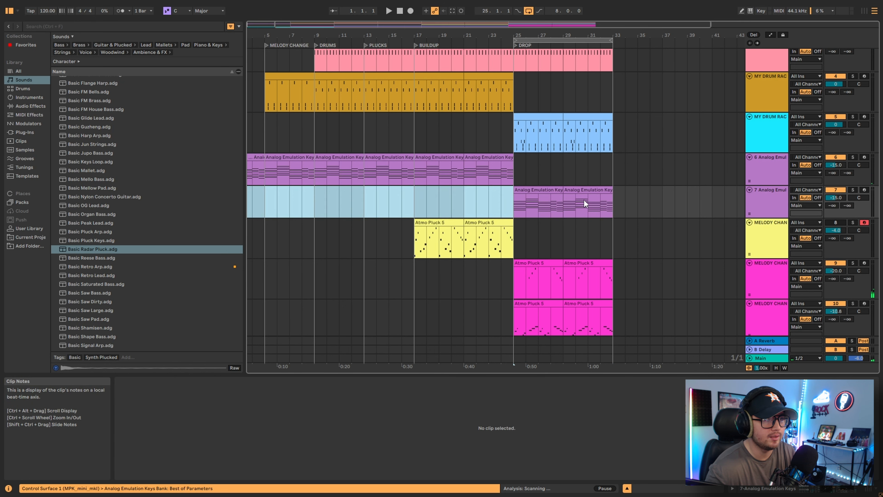
# Show the devices of the copied Analog Emulation Keys track and play the DROP from its first clip.
pyautogui.click(767, 202)
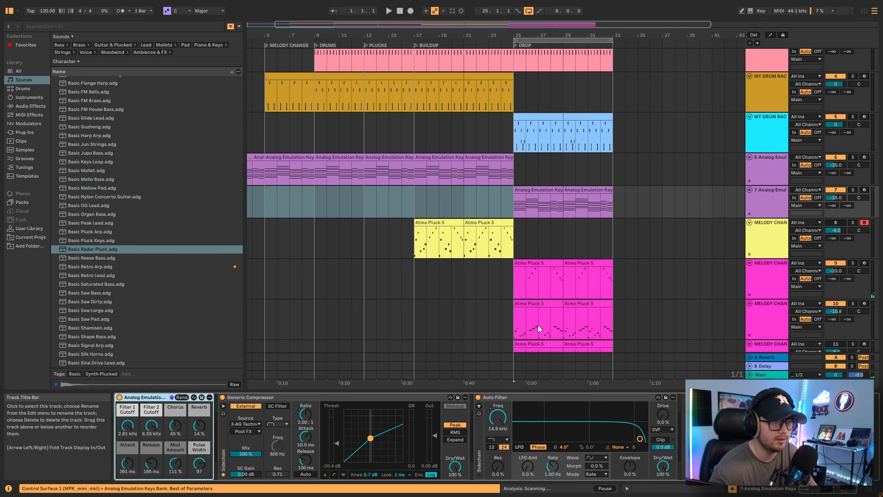
pyautogui.click(549, 193)
pyautogui.press('space')
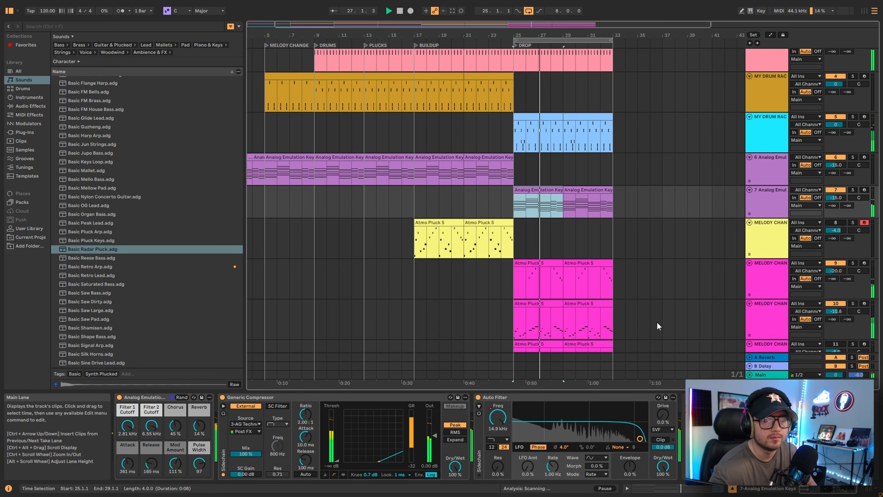
pyautogui.scroll(1, 525, 125)
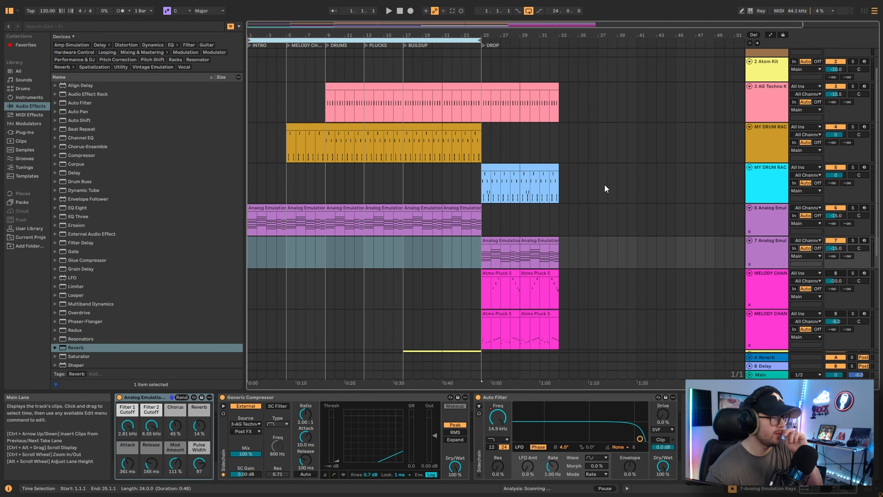
# Move the yellow MELODY CHANGE, INTRO, bass and SOFT PAD tracks above the two magenta MELODY CHANGE tracks.
pyautogui.scroll(-5, 592, 187)
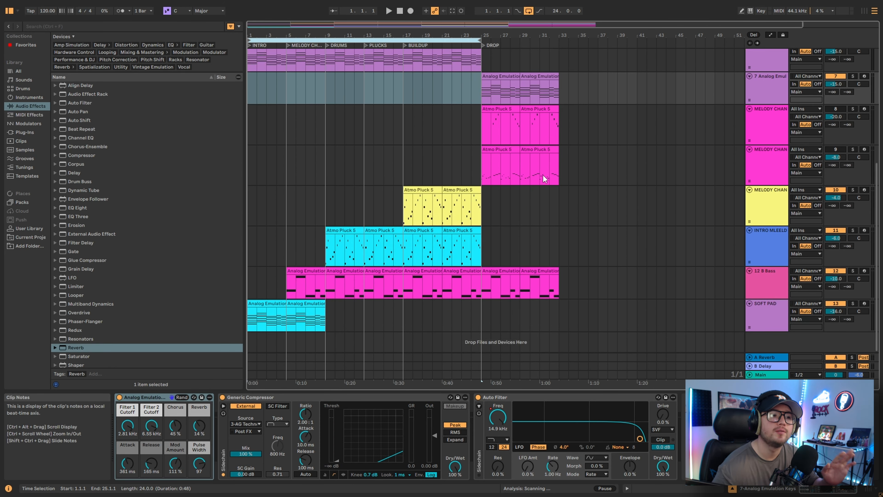
pyautogui.scroll(2, 544, 175)
pyautogui.click(443, 195)
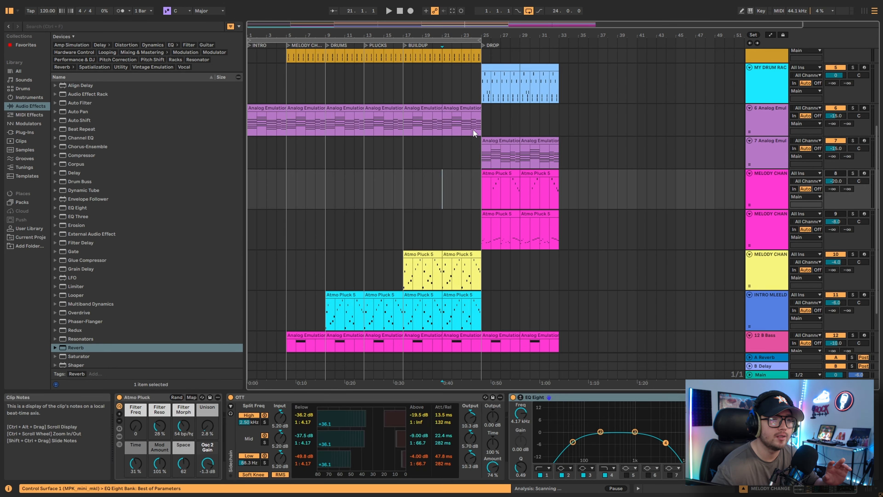
pyautogui.scroll(-3, 474, 134)
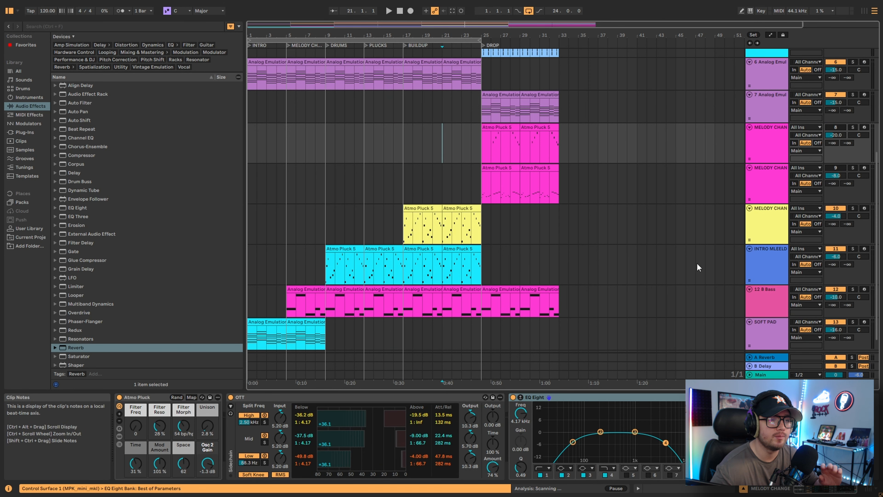
pyautogui.click(769, 335)
pyautogui.keyDown('shift'); pyautogui.click(767, 220); pyautogui.keyUp('shift')
pyautogui.moveTo(766, 222); pyautogui.dragTo(768, 128)
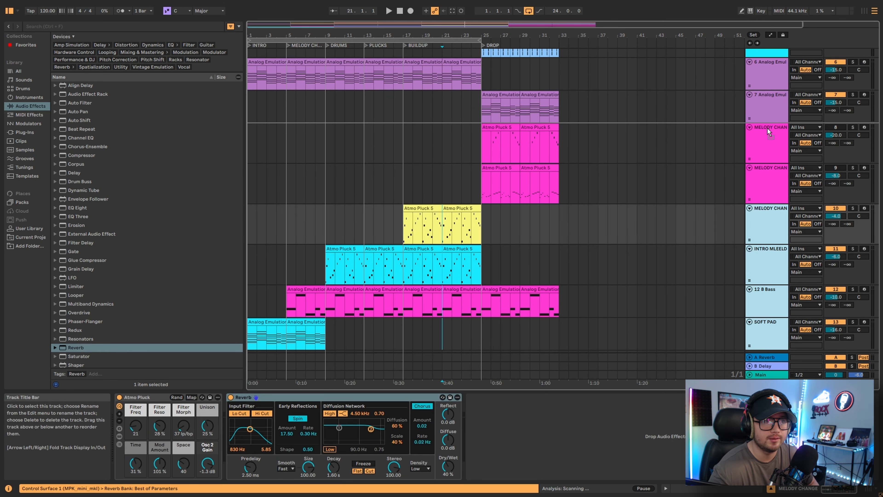
# Solo the SOFT PAD track and move the Analog Emulation Keys track from before the DROP directly above it.
pyautogui.click(467, 40)
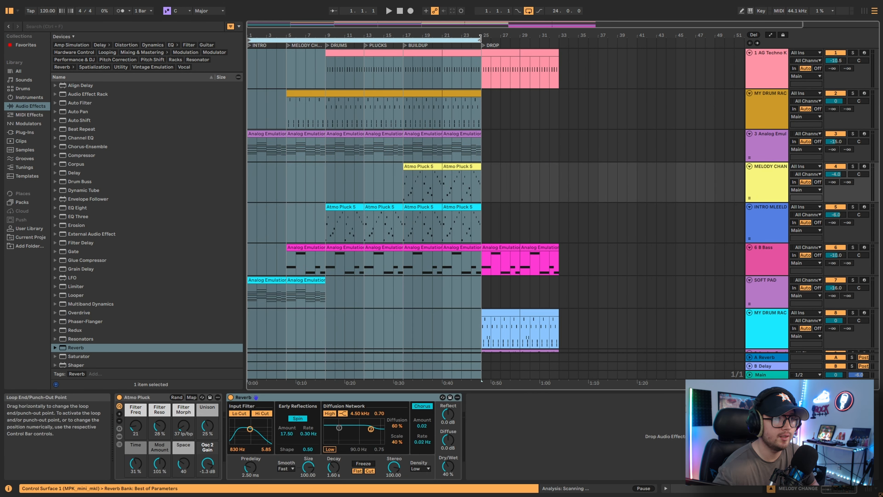
pyautogui.click(374, 303)
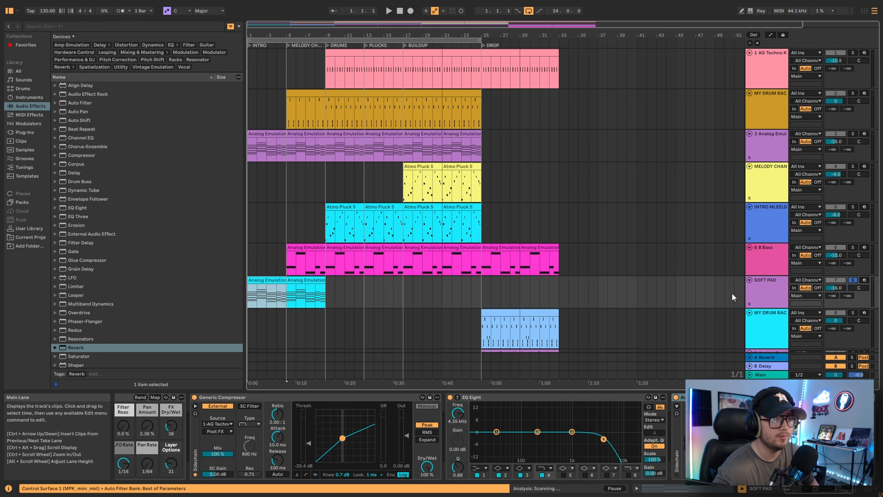
pyautogui.click(771, 294)
pyautogui.moveTo(764, 266); pyautogui.dragTo(752, 182)
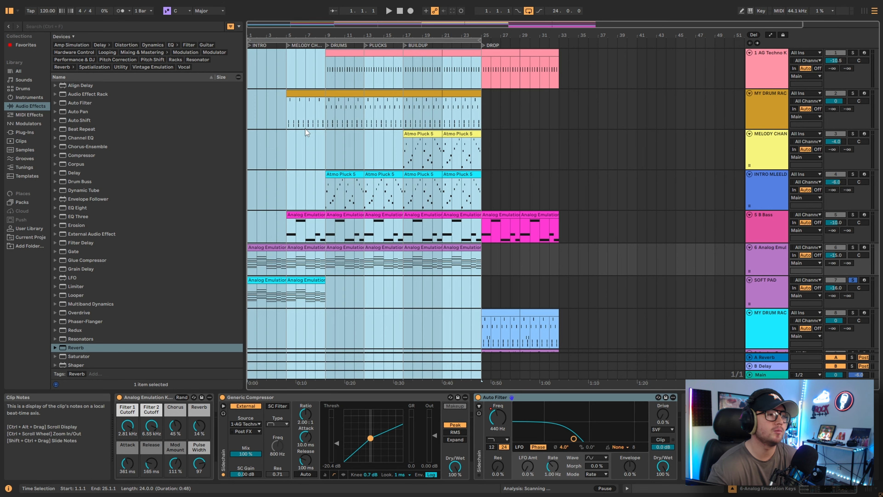
# Play the looped arrangement from the INTRO with only the SOFT PAD track soloed.
pyautogui.click(304, 134)
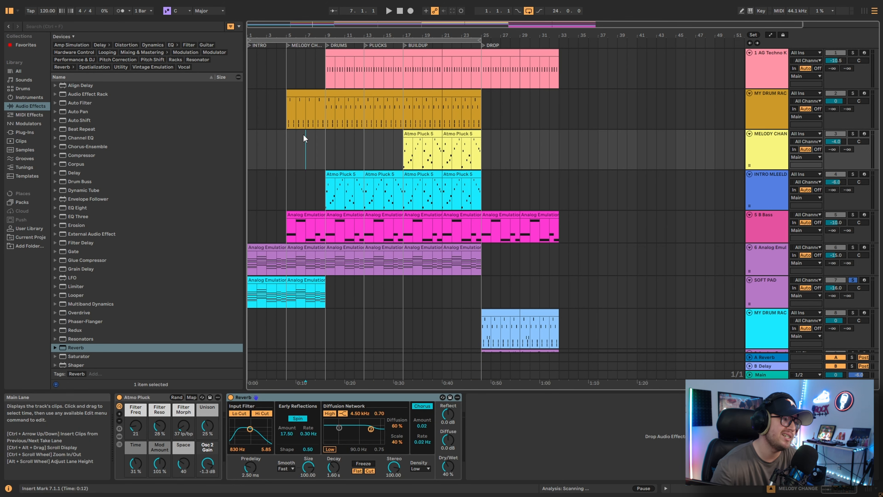
pyautogui.click(273, 280)
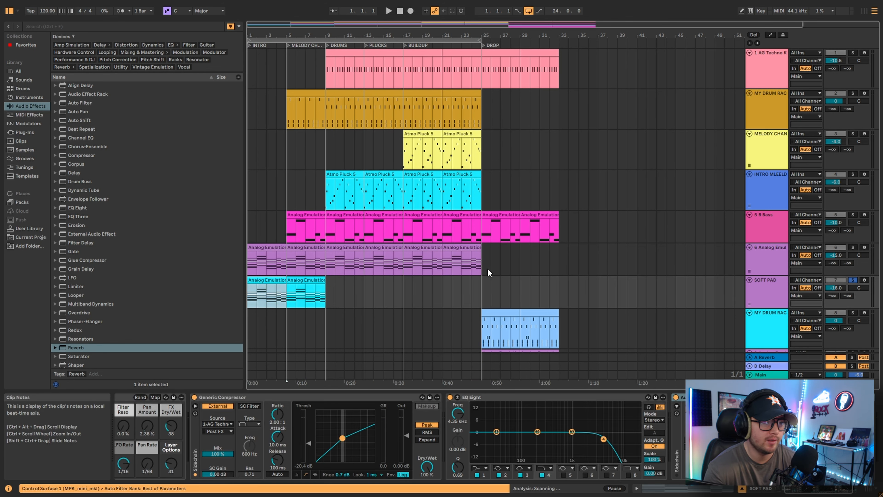
pyautogui.click(414, 264)
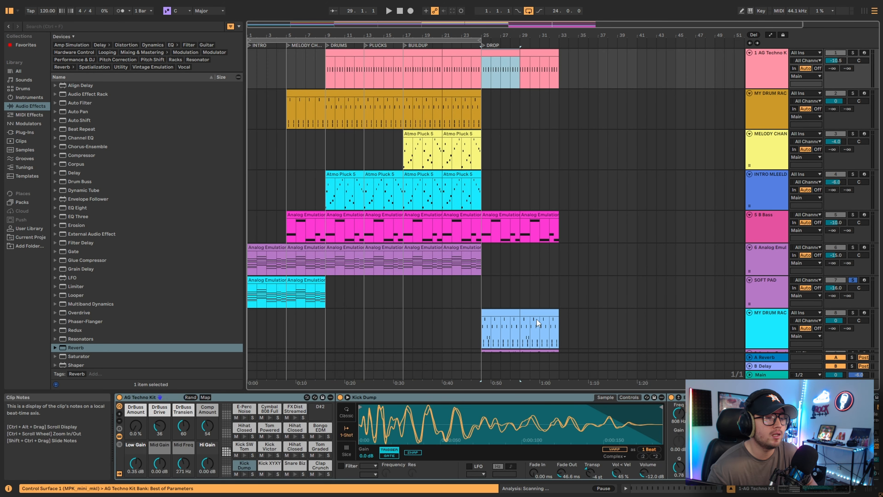
pyautogui.keyDown('shift'); pyautogui.click(544, 312); pyautogui.keyUp('shift')
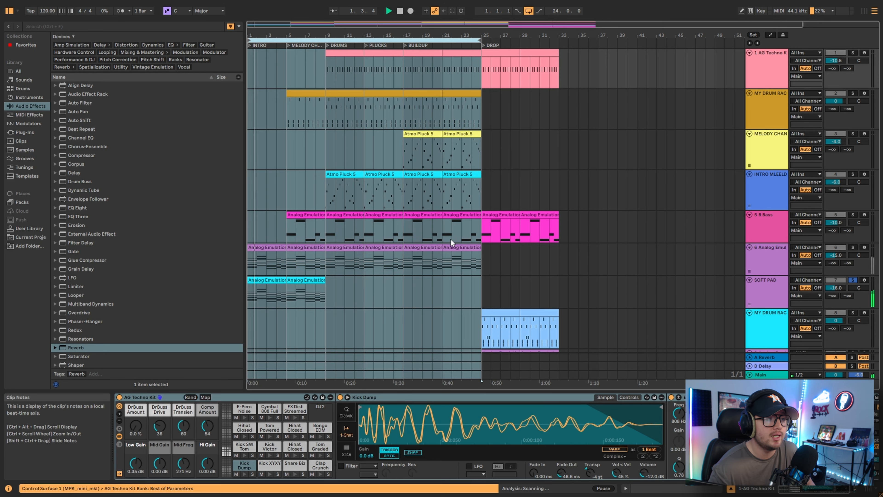
pyautogui.click(462, 302)
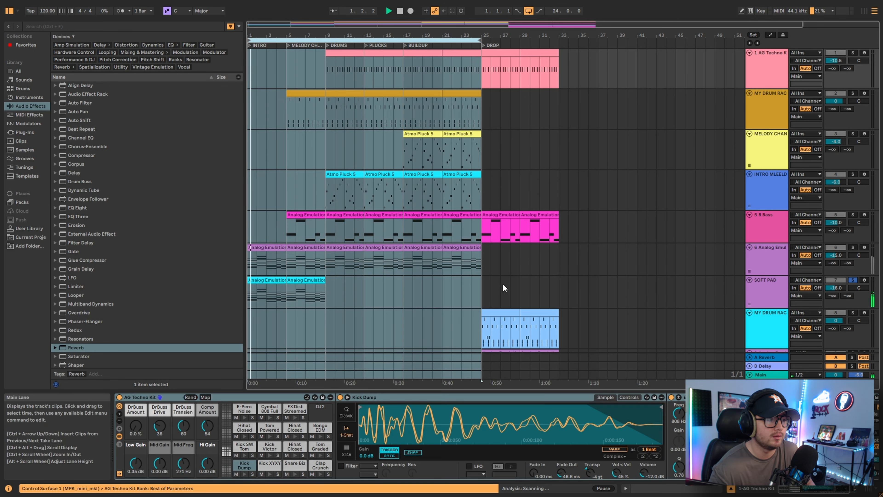
# Compare the devices of the Analog Emulation Keys and SOFT PAD tracks during playback.
pyautogui.click(771, 266)
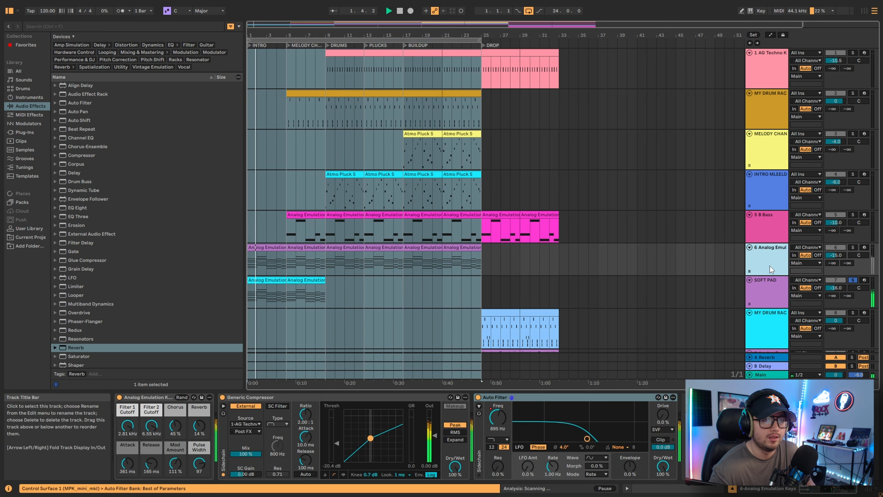
pyautogui.click(765, 281)
pyautogui.click(762, 258)
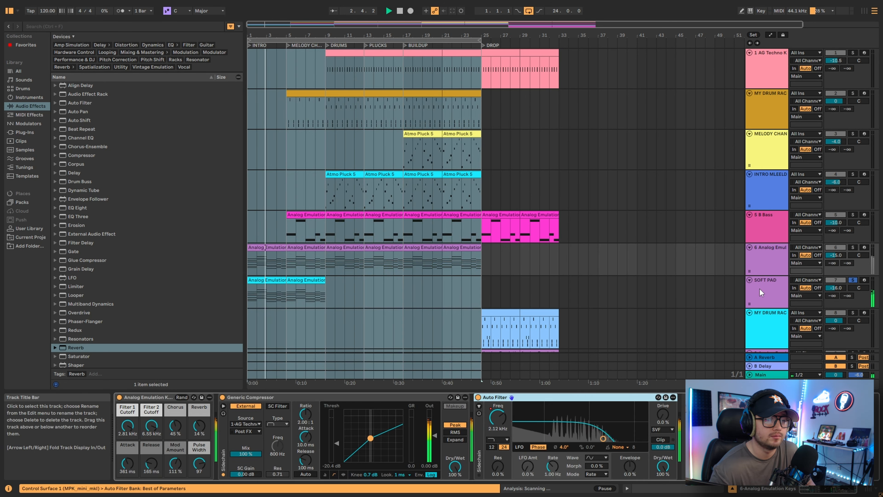
pyautogui.click(761, 291)
pyautogui.click(773, 259)
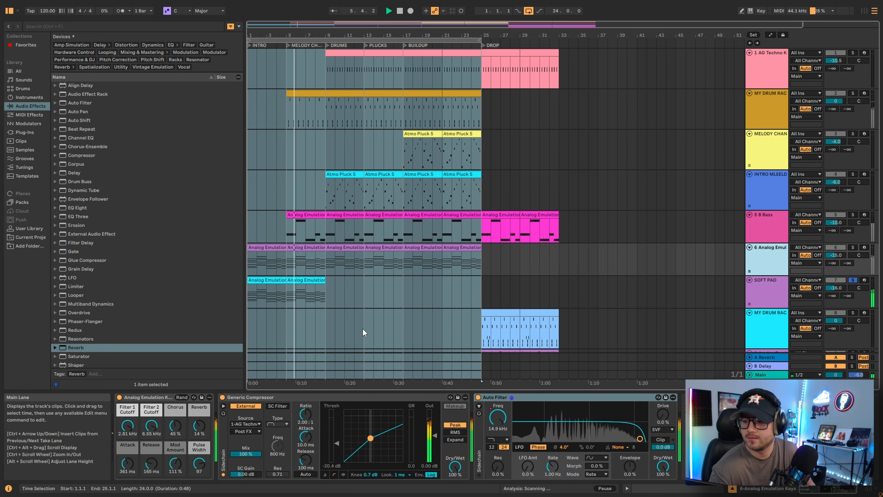
pyautogui.scroll(-2, 555, 266)
pyautogui.scroll(2, 554, 267)
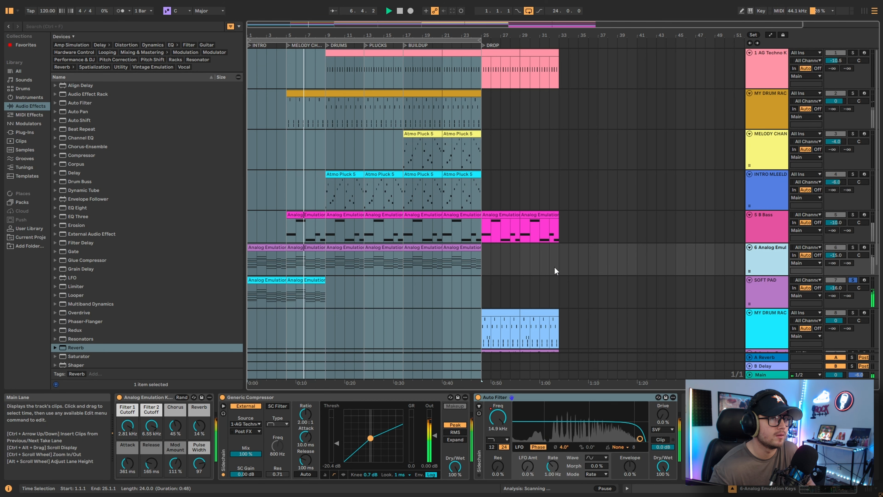
# Clear the SOFT PAD solo and play the full mix from the INTRO through the BUILDUP.
pyautogui.click(854, 94)
pyautogui.click(854, 93)
pyautogui.press('space')
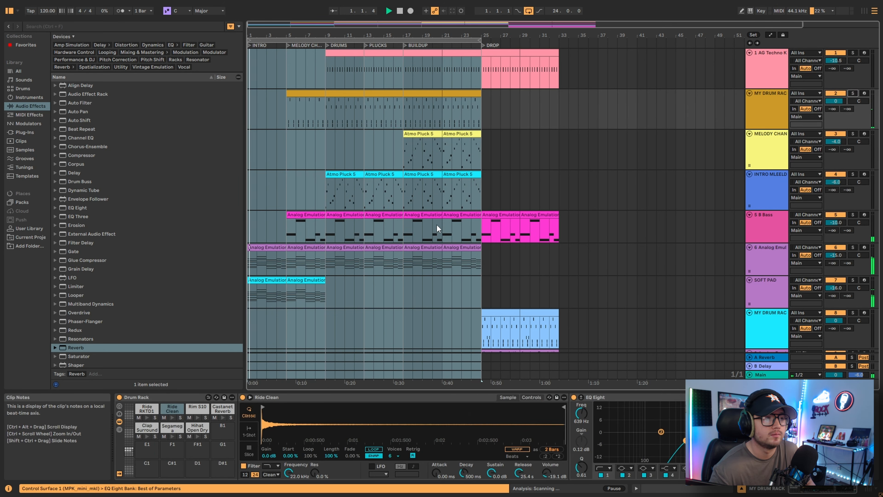
pyautogui.scroll(-6, 598, 259)
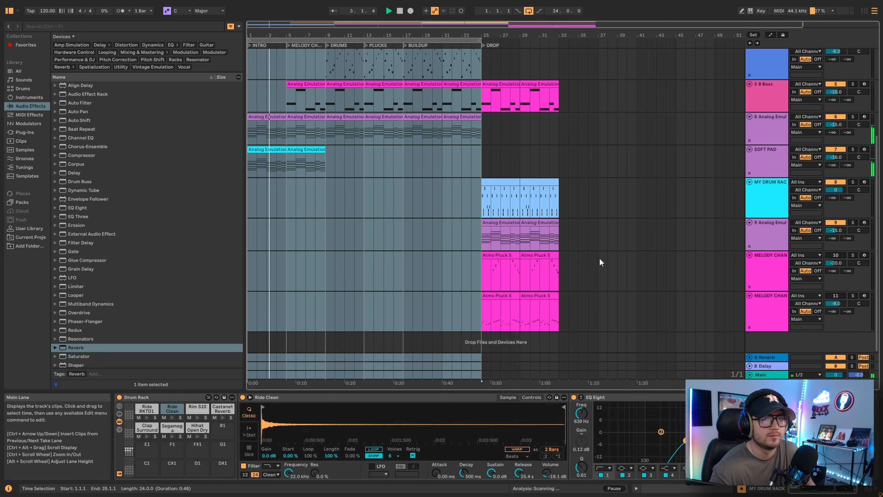
pyautogui.scroll(6, 599, 257)
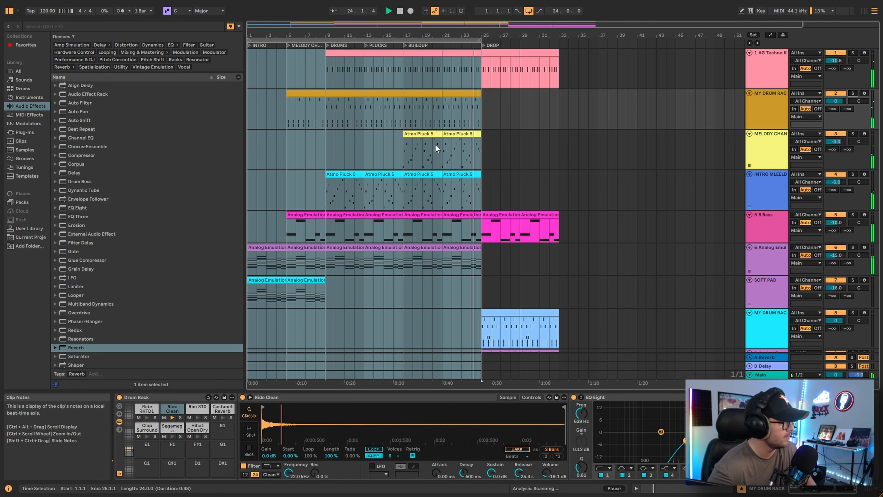
pyautogui.click(485, 160)
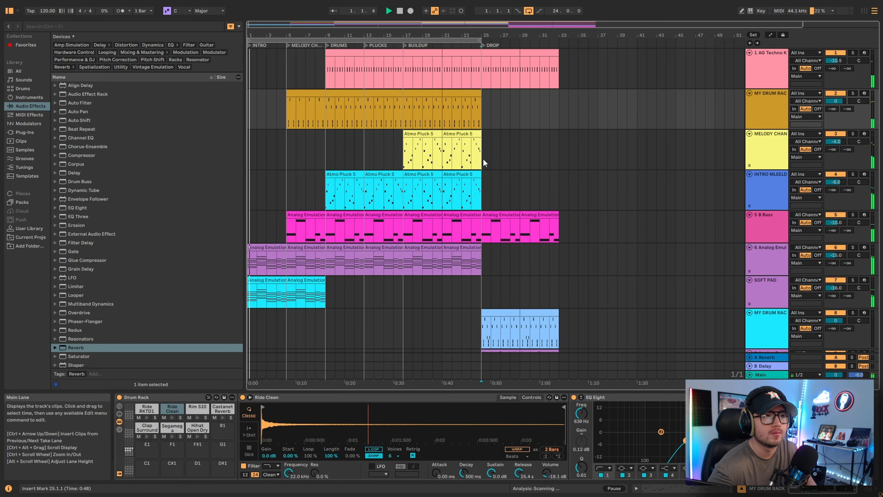
# Transpose all notes of the first yellow MELODY CHANGE clip in the BUILDUP down one octave, to B2–B3.
pyautogui.doubleClick(420, 141)
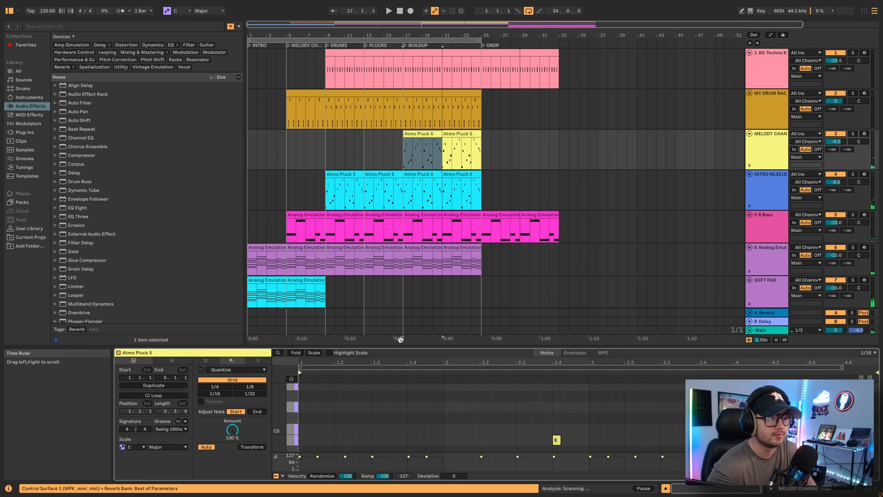
pyautogui.moveTo(409, 345); pyautogui.dragTo(409, 109)
pyautogui.press('space')
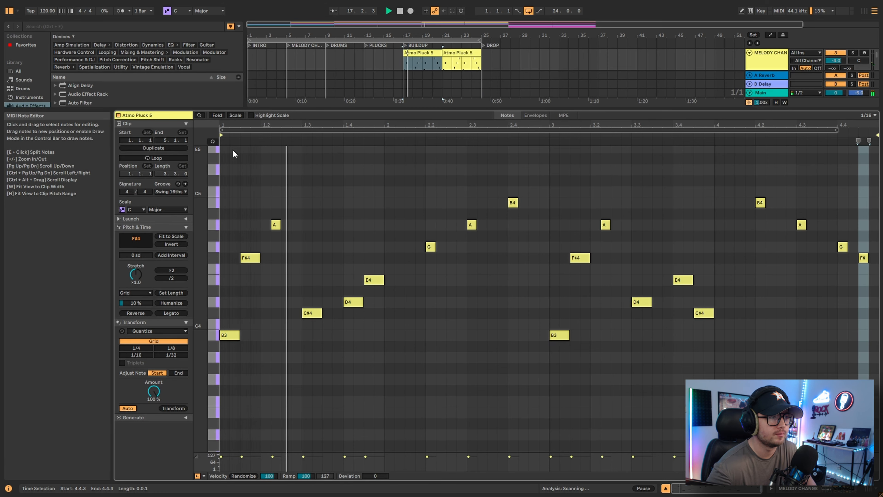
pyautogui.moveTo(232, 150); pyautogui.dragTo(877, 423)
pyautogui.hotkey('shift', 'Down')
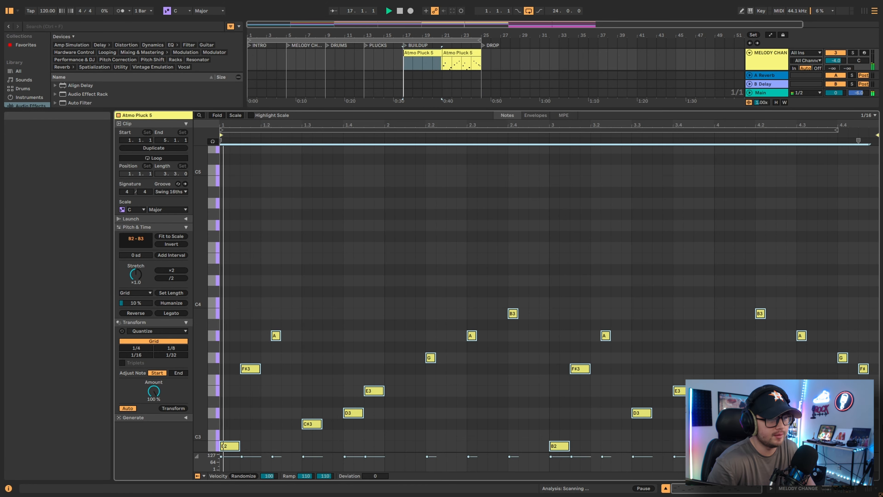
pyautogui.moveTo(621, 110); pyautogui.dragTo(621, 329)
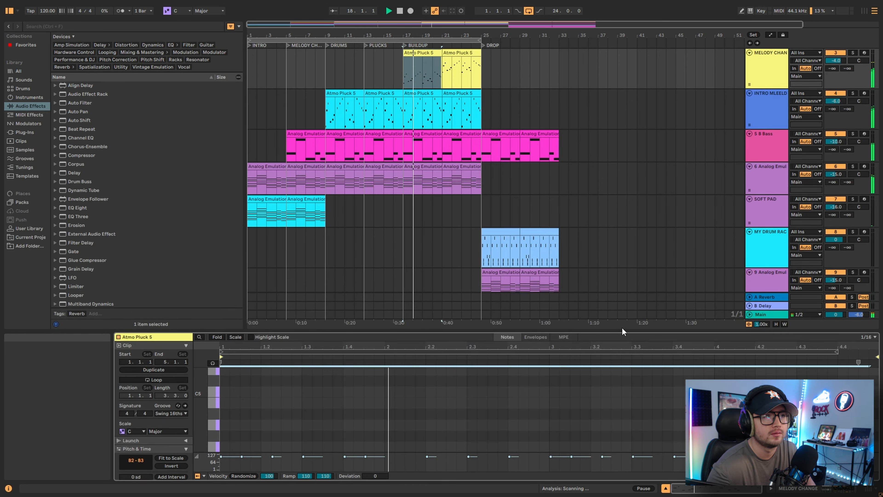
# Select the second yellow MELODY CHANGE clip and set that track's volume to -6 dB.
pyautogui.scroll(3, 431, 137)
pyautogui.click(462, 117)
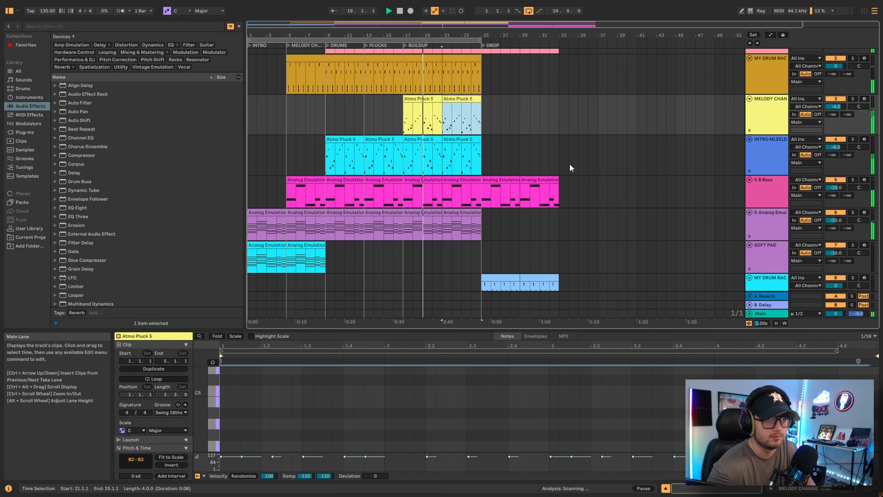
pyautogui.click(841, 107)
pyautogui.scroll(-2, 841, 106)
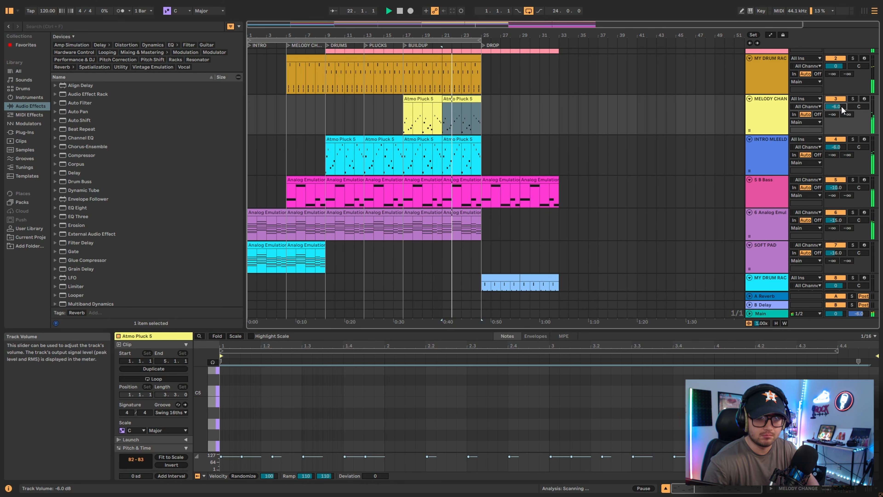
# Show the mixer and raise the INTRO melody track's volume to -4 dB while the BUILDUP plays.
pyautogui.click(393, 114)
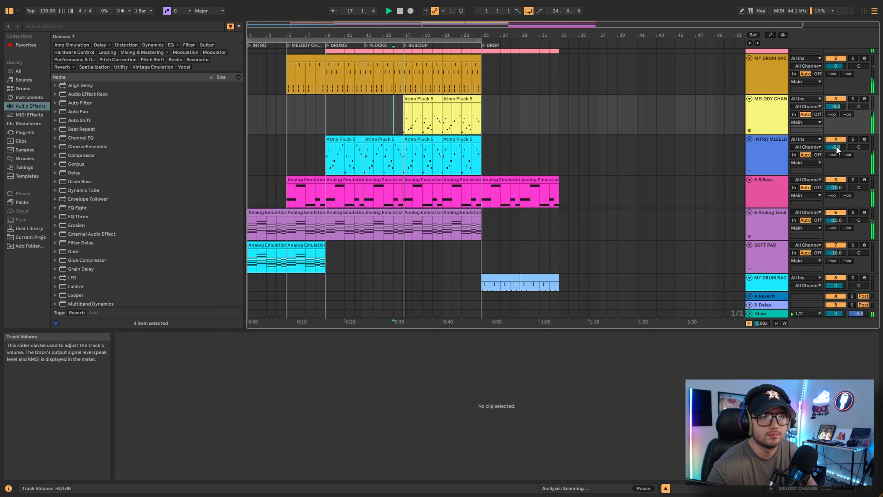
pyautogui.press('Tab')
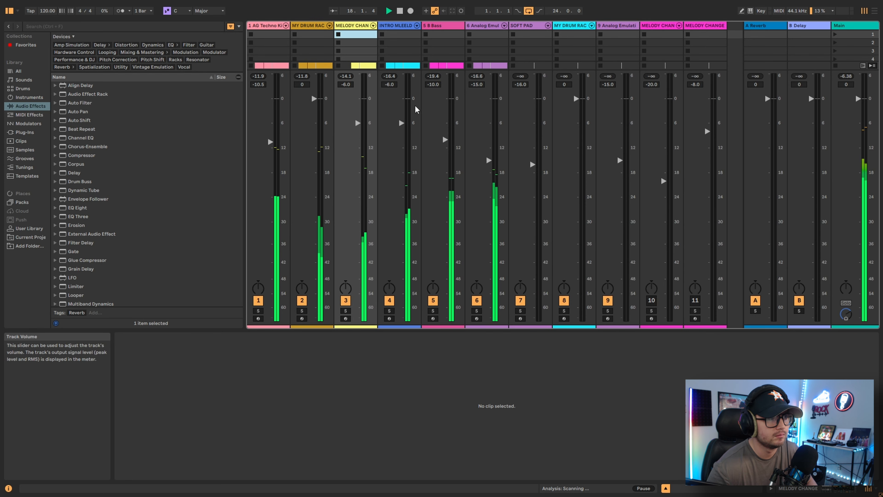
pyautogui.click(392, 85)
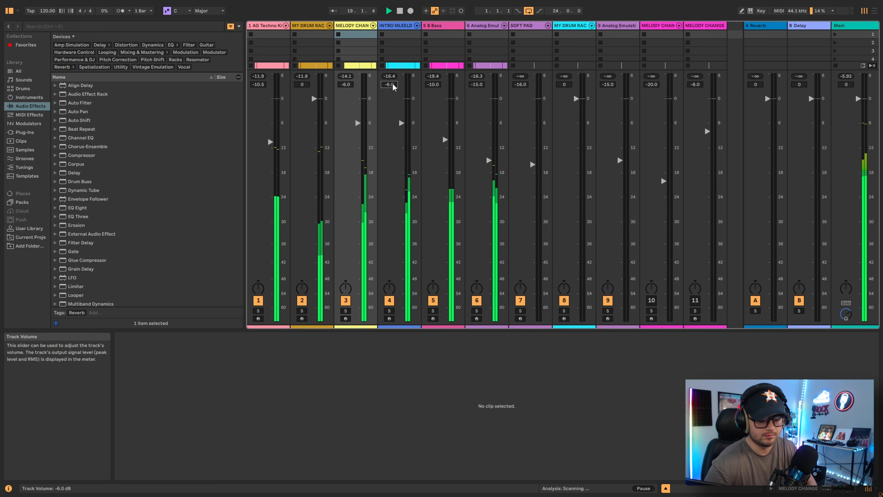
pyautogui.scroll(2, 393, 86)
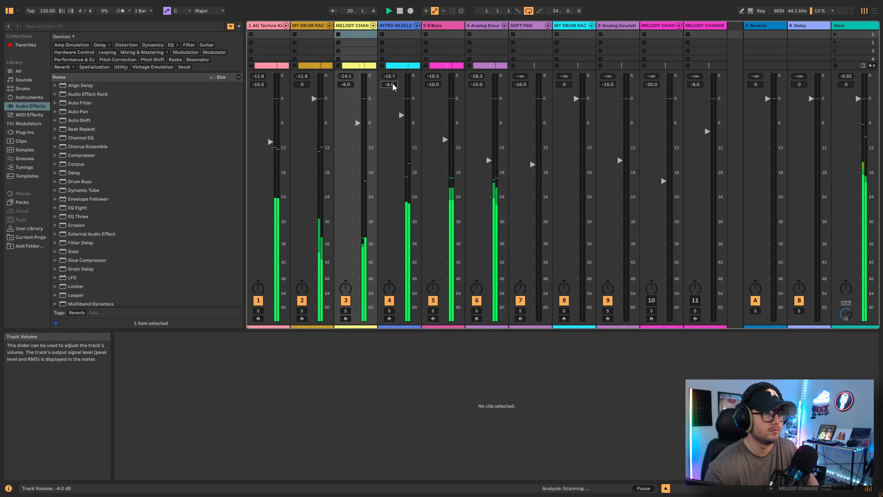
# Lower the yellow MELODY CHANGE track's volume to -8 dB and return to the arrangement.
pyautogui.click(351, 85)
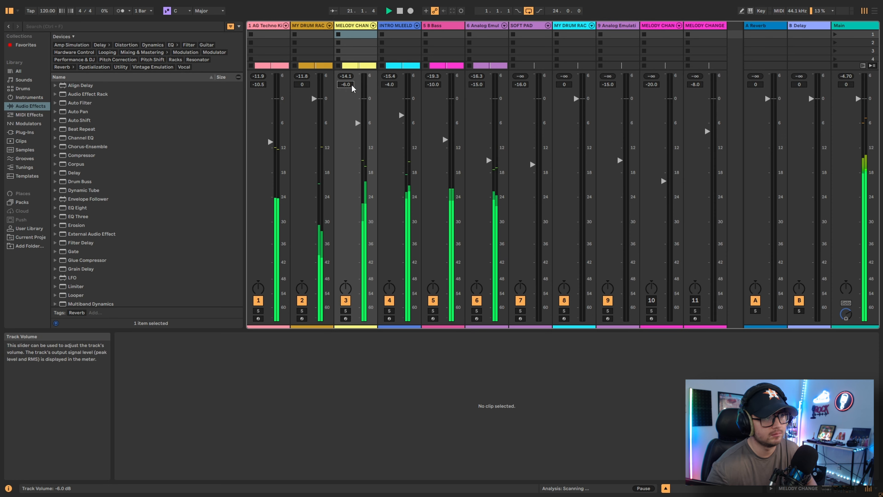
pyautogui.scroll(-2, 352, 85)
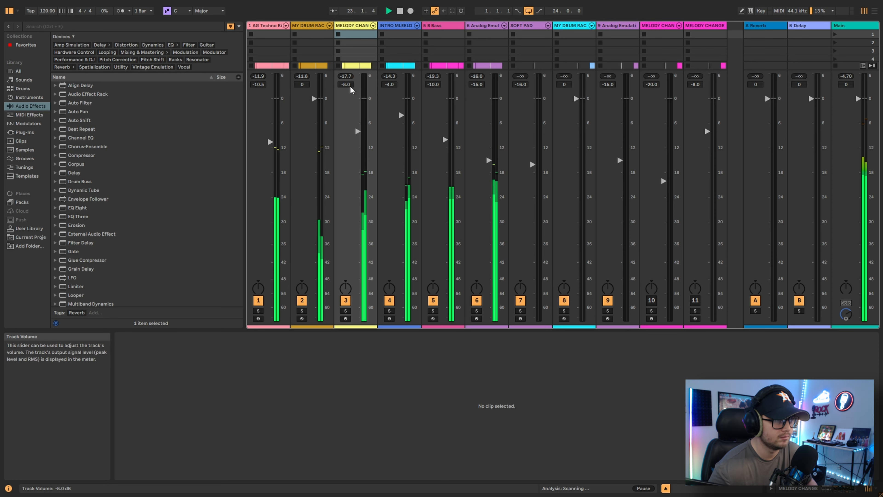
pyautogui.press('Tab')
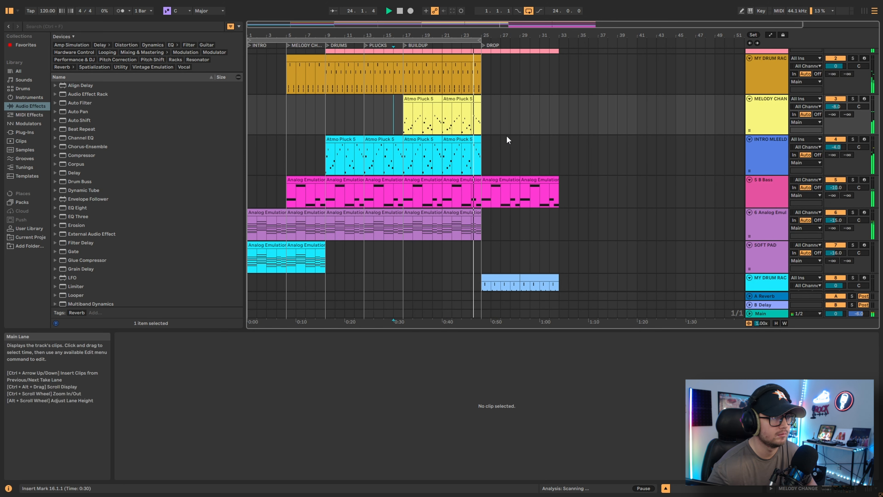
# Add an EQ Eight after the Reverb on the yellow MELODY CHANGE track and play the BUILDUP from bar 20.
pyautogui.click(786, 105)
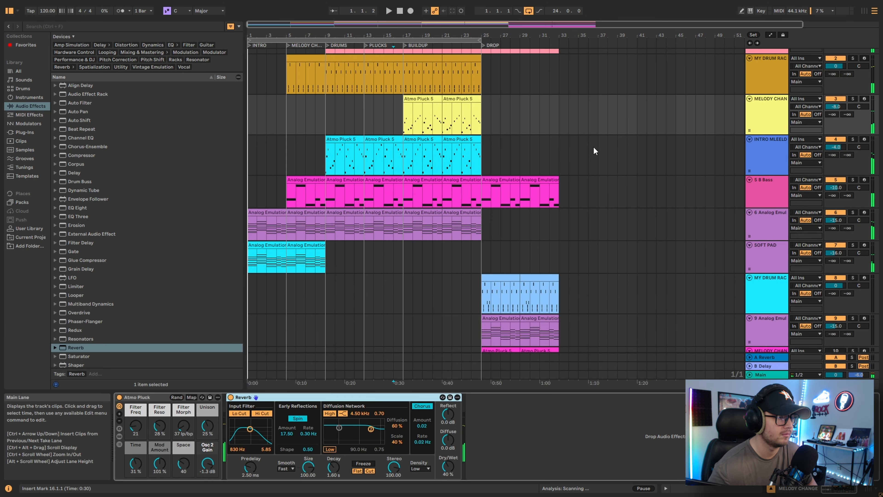
pyautogui.press('space')
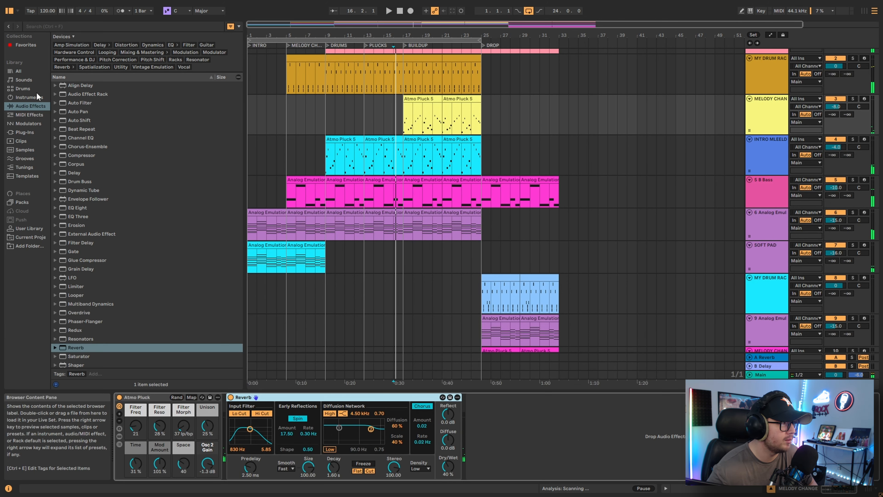
pyautogui.click(36, 106)
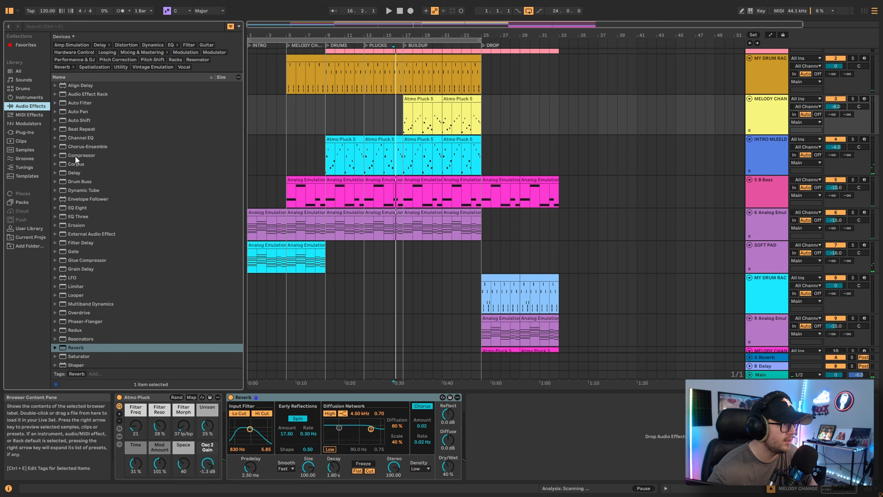
pyautogui.scroll(-3, 72, 155)
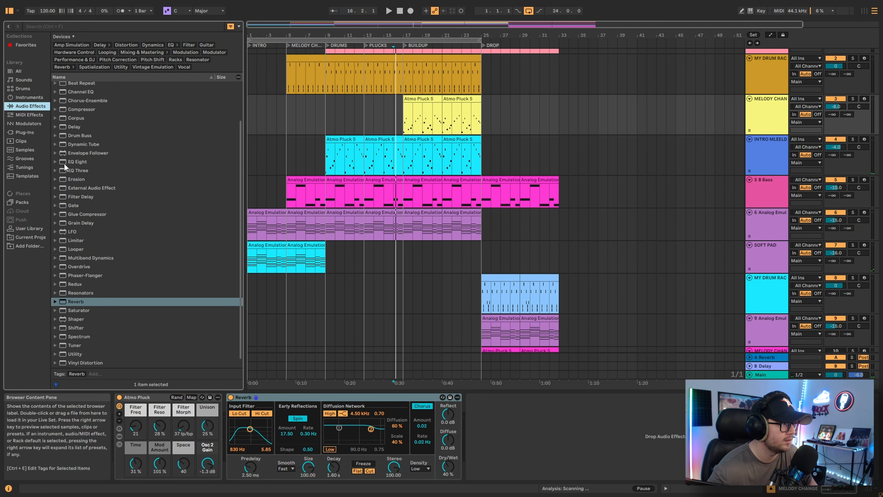
pyautogui.moveTo(64, 163); pyautogui.dragTo(453, 120)
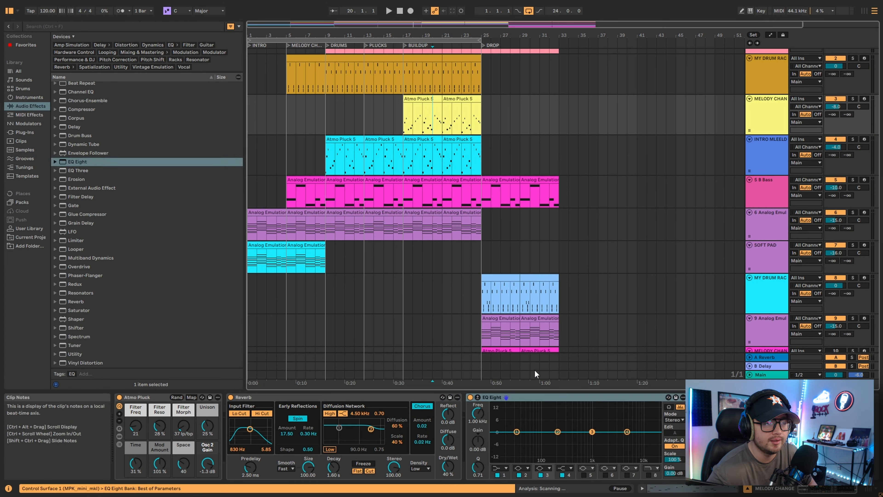
pyautogui.click(432, 105)
pyautogui.press('space')
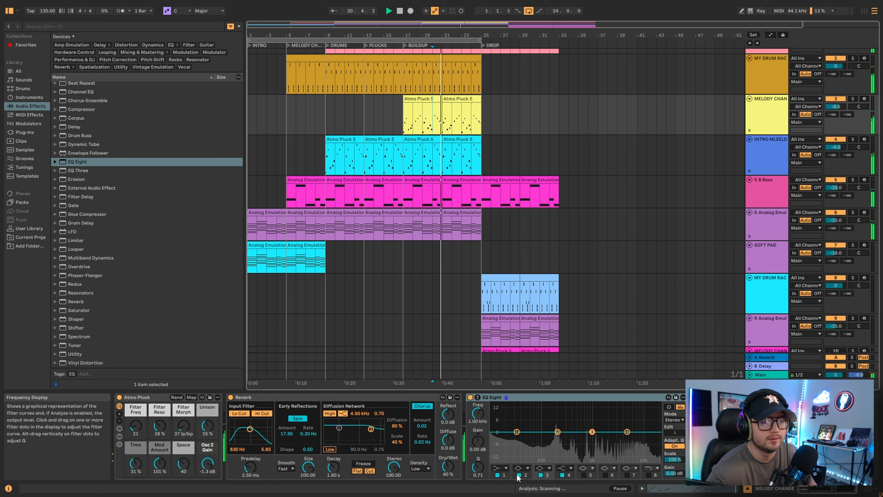
# Change band 4 of the yellow MELODY CHANGE track's EQ Eight to a high-cut filter at 6.25 kHz.
pyautogui.click(571, 468)
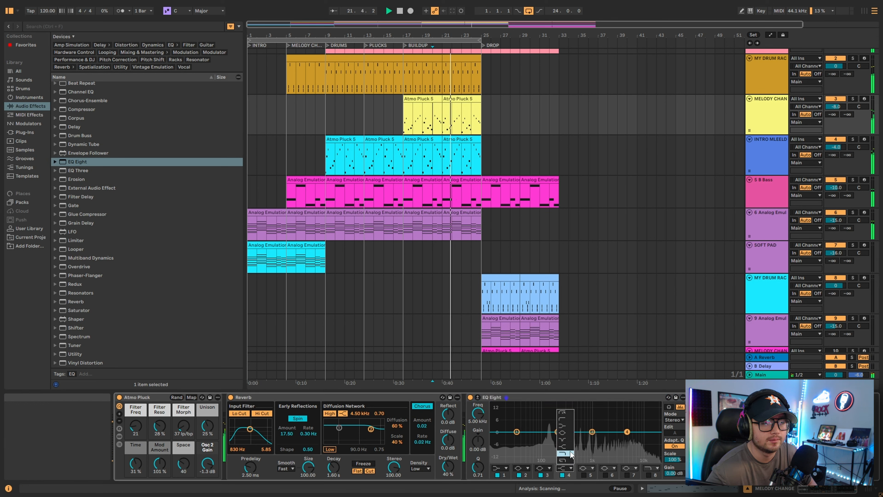
pyautogui.click(565, 454)
pyautogui.moveTo(627, 439); pyautogui.dragTo(632, 440)
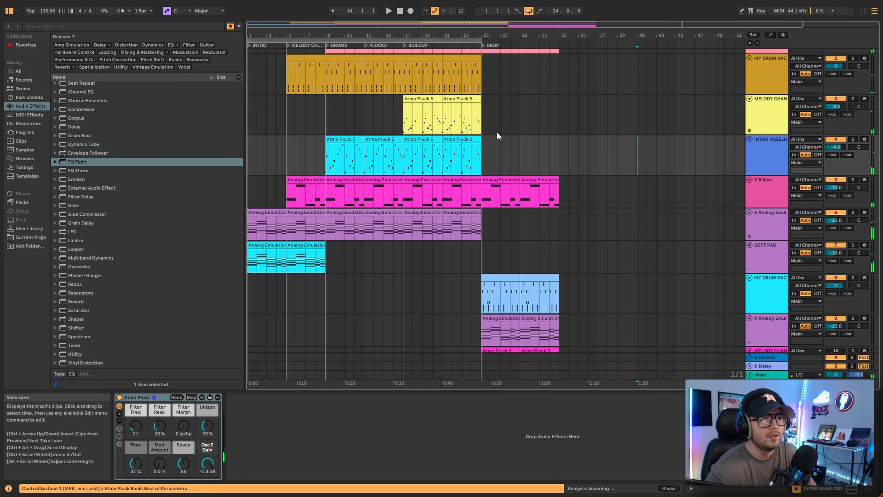
# Play the arrangement from bar 1 and again from bar 15 into the BUILDUP to check the filtered melody.
pyautogui.click(450, 41)
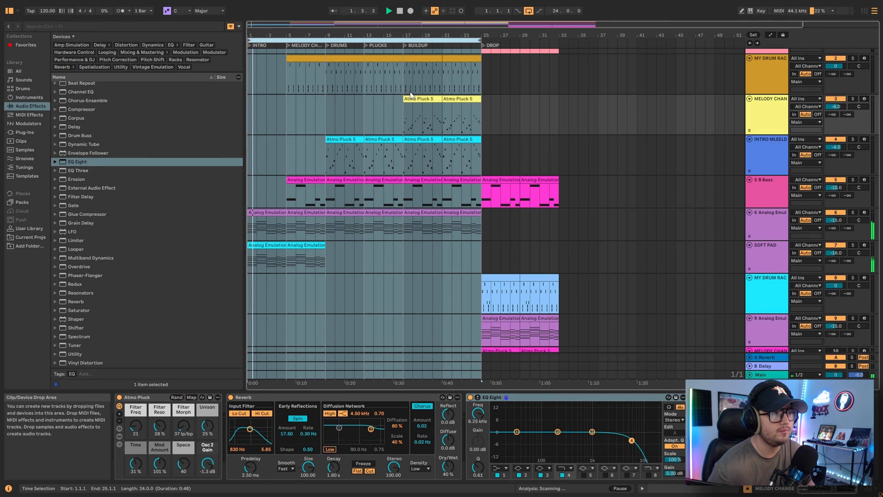
pyautogui.hotkey('ctrl', 'a')
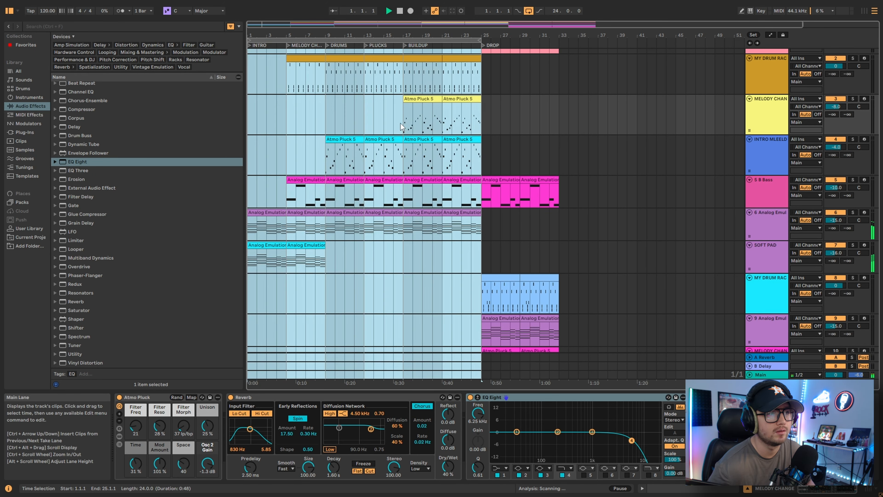
pyautogui.click(448, 122)
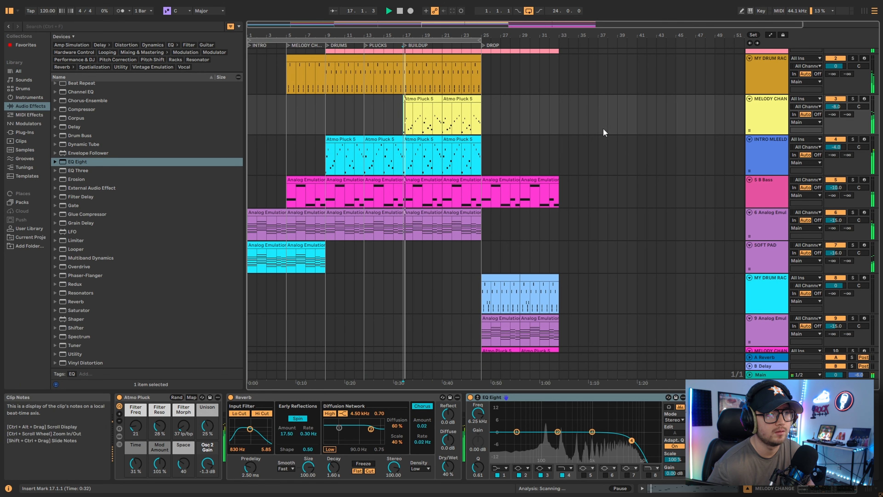
pyautogui.click(384, 114)
pyautogui.press('space')
pyautogui.scroll(2, 536, 165)
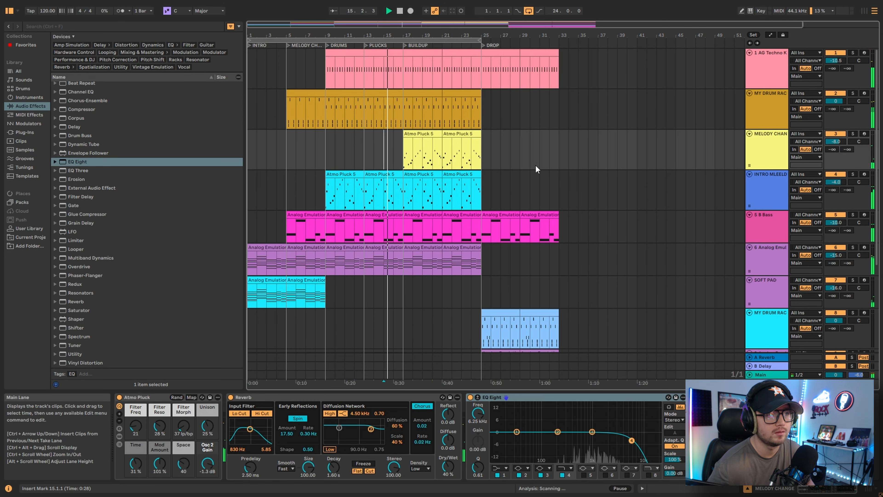
pyautogui.scroll(-3, 535, 164)
pyautogui.scroll(3, 526, 162)
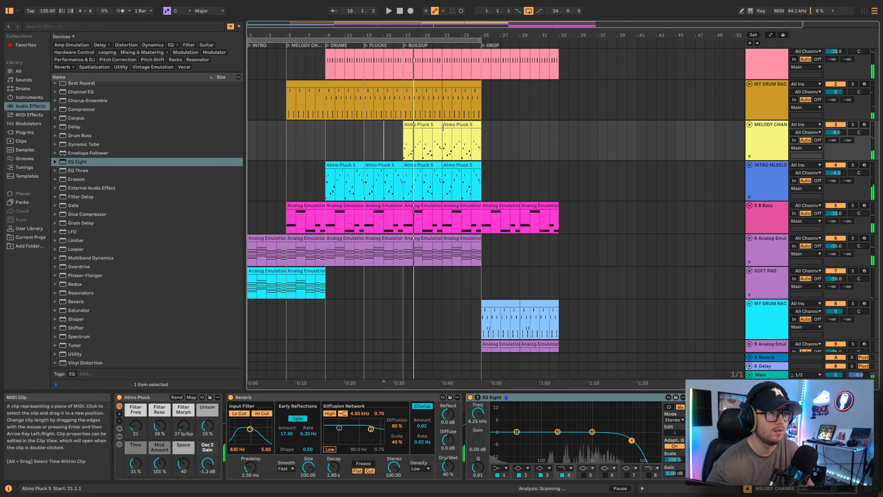
# Select the looped range from bar 1 to bar 25 and play the arrangement from the start.
pyautogui.click(301, 40)
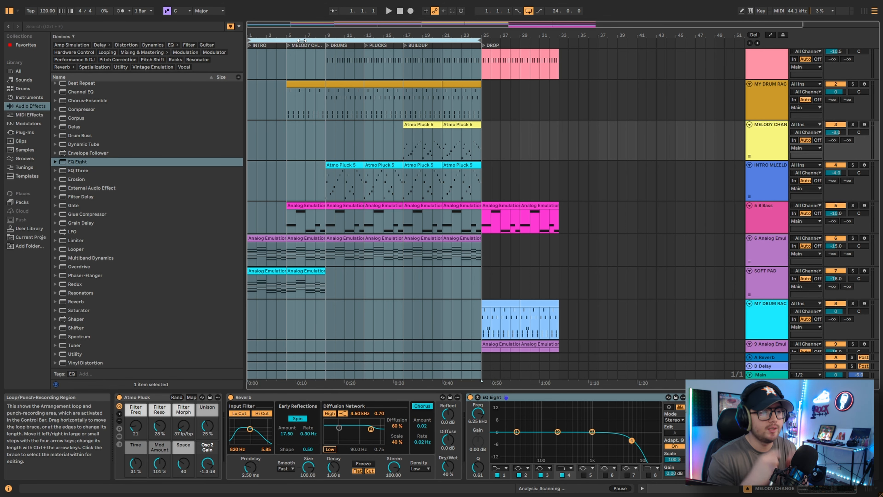
pyautogui.moveTo(298, 36)
pyautogui.mouseDown()
pyautogui.moveTo(298, 63)
pyautogui.moveTo(297, 32)
pyautogui.mouseUp()
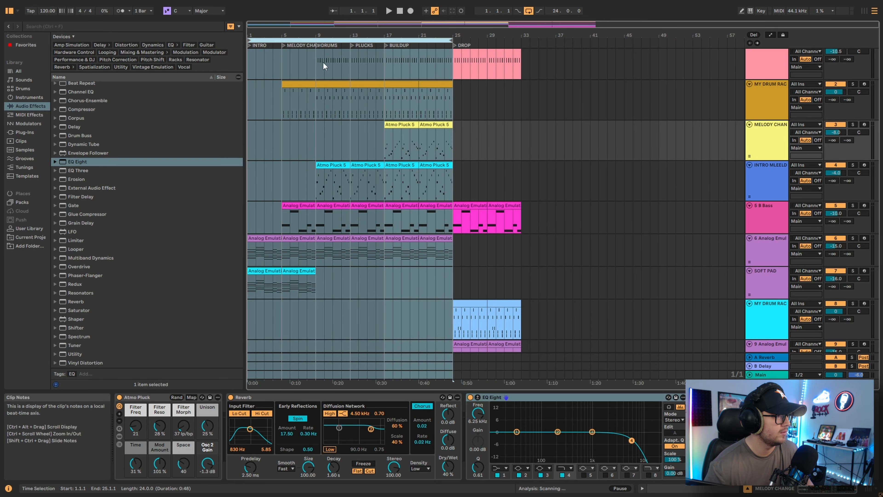
pyautogui.moveTo(323, 36); pyautogui.dragTo(323, 55)
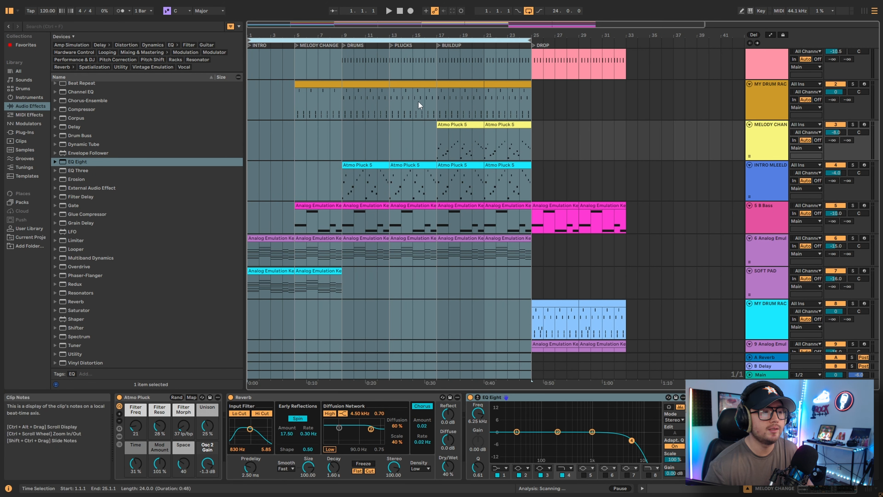
pyautogui.scroll(1, 420, 108)
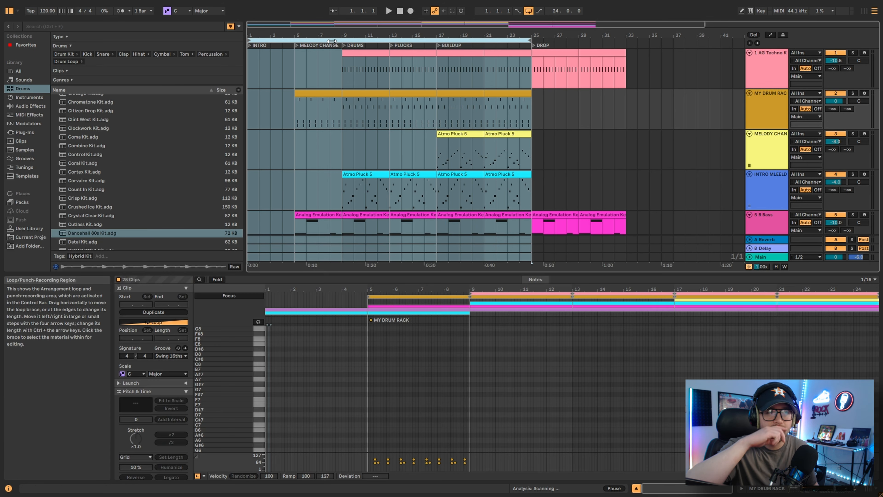
pyautogui.press('space')
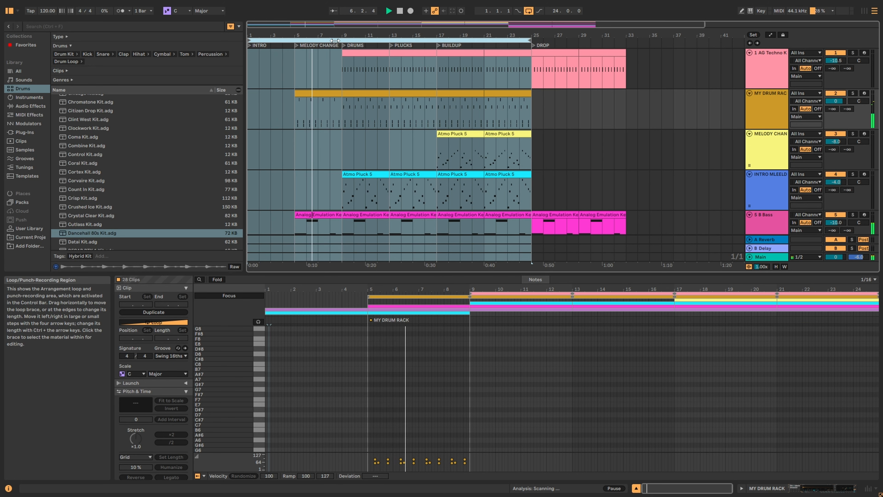
pyautogui.scroll(-3, 426, 232)
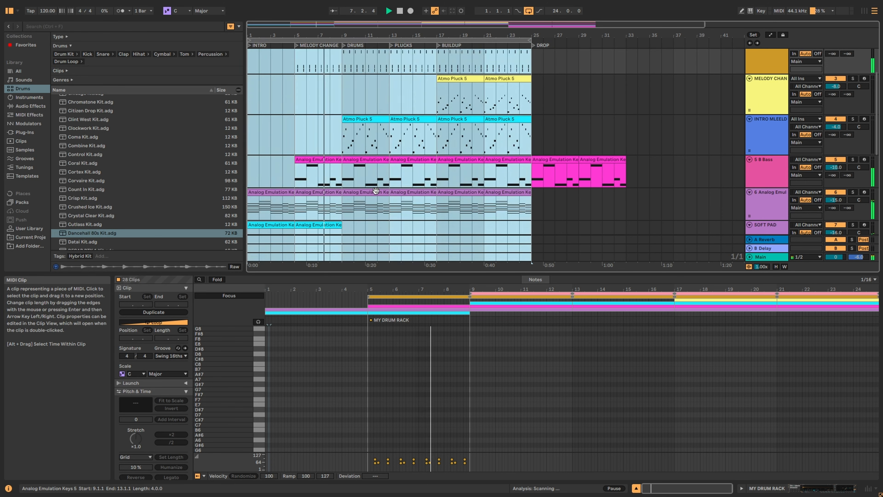
# Show the notes of the purple Analog Emulation Keys clip at bar 9 and enlarge the arrangement around DRUMS to BUILDUP.
pyautogui.click(365, 206)
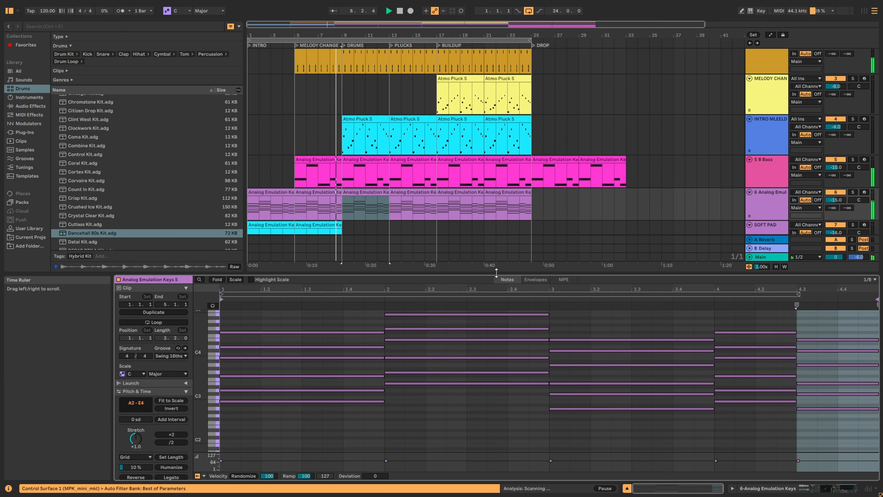
pyautogui.moveTo(507, 274); pyautogui.dragTo(507, 322)
pyautogui.moveTo(396, 28); pyautogui.dragTo(396, 47)
pyautogui.scroll(3, 473, 122)
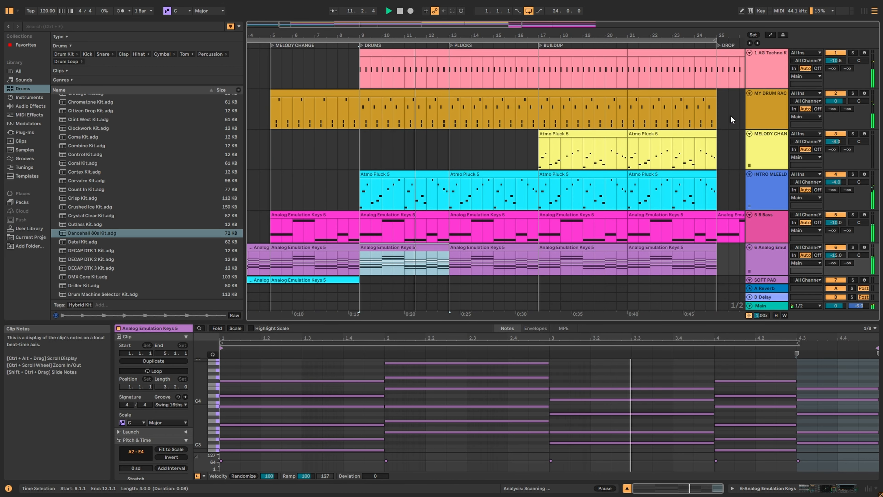
# Lower the yellow MELODY CHANGE track's volume to -10 dB, listen to the BUILDUP, and show the whole arrangement.
pyautogui.click(827, 143)
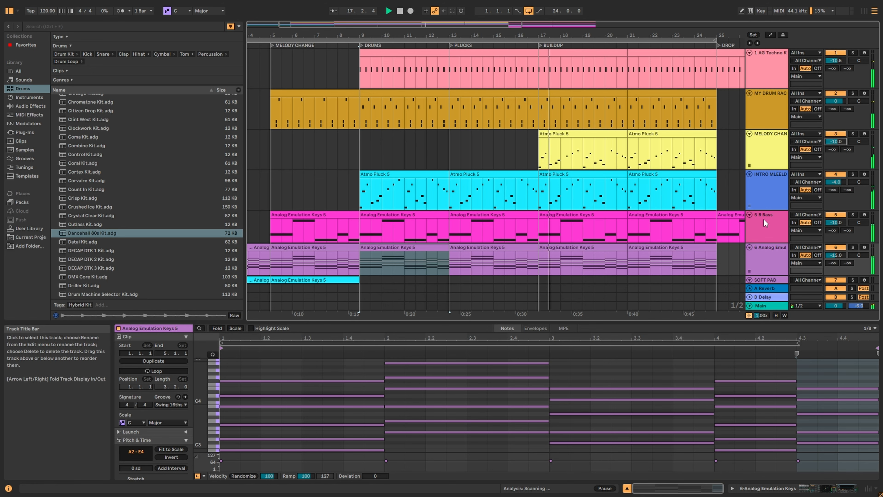
pyautogui.scroll(-5, 764, 220)
pyautogui.scroll(5, 745, 229)
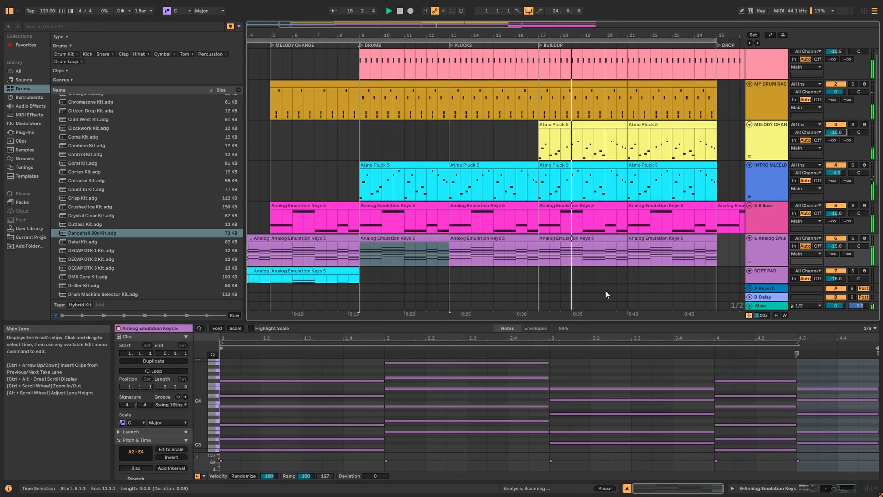
pyautogui.scroll(1, 607, 293)
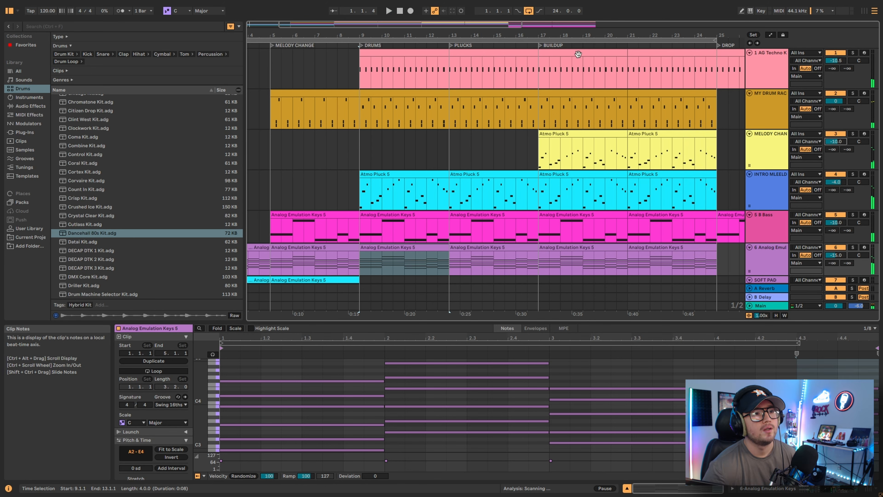
pyautogui.moveTo(576, 35); pyautogui.dragTo(412, 8)
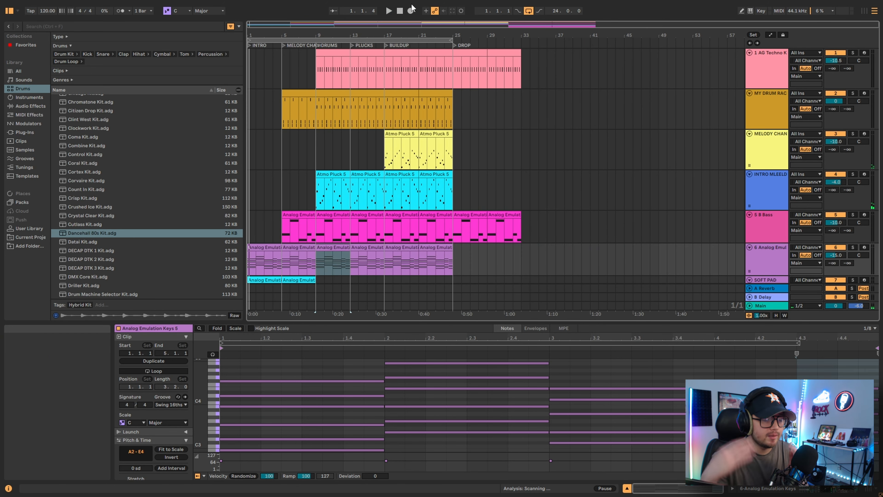